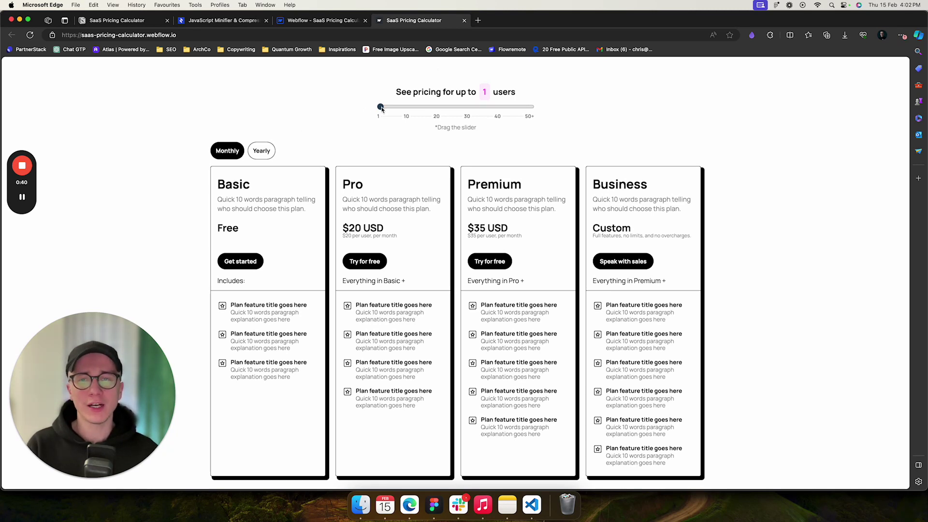
Step: Test the pricing calculator with 5 and 7 users on the slider and 20 users in the text-input version
{"action": "mouse_move", "coordinate": [382, 108]}
{"action": "left_mouse_down"}
{"action": "mouse_move", "coordinate": [404, 108]}
{"action": "mouse_move", "coordinate": [393, 108]}
{"action": "left_mouse_up"}
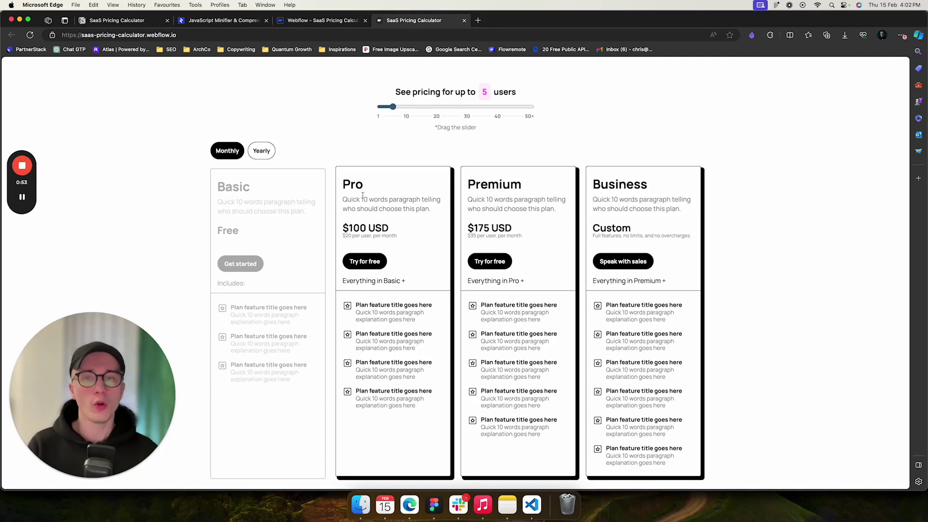
{"action": "mouse_move", "coordinate": [393, 106]}
{"action": "left_mouse_down"}
{"action": "mouse_move", "coordinate": [403, 107]}
{"action": "mouse_move", "coordinate": [384, 110]}
{"action": "mouse_move", "coordinate": [400, 112]}
{"action": "left_mouse_up"}
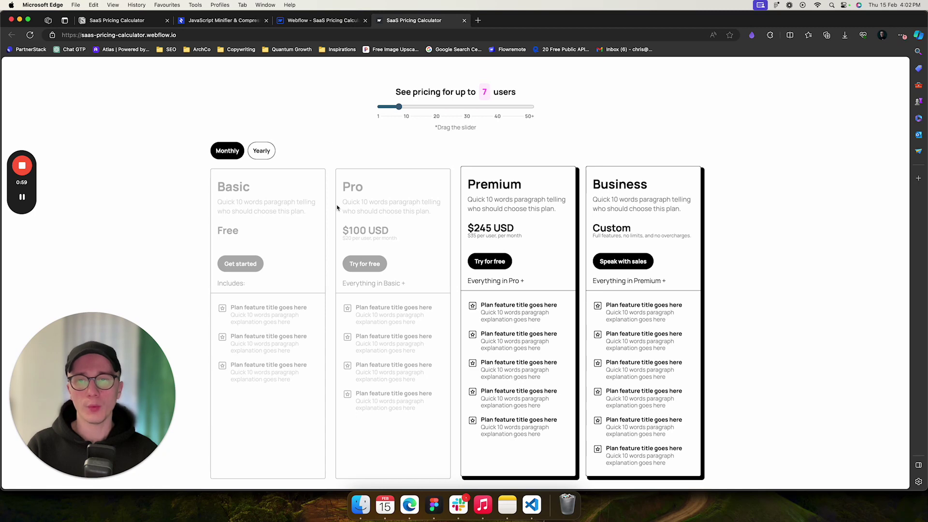
{"action": "scroll", "coordinate": [337, 208], "scroll_direction": "down", "scroll_amount": 10}
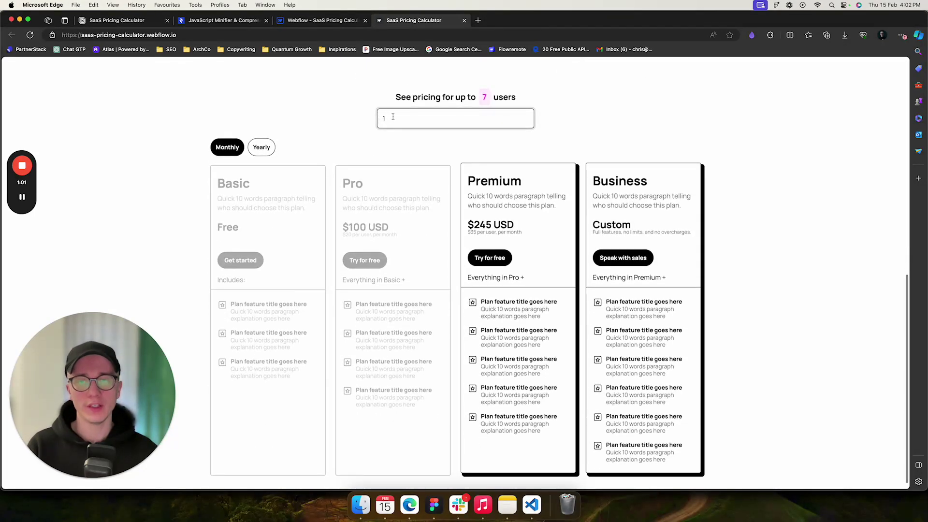
{"action": "left_click", "coordinate": [387, 118]}
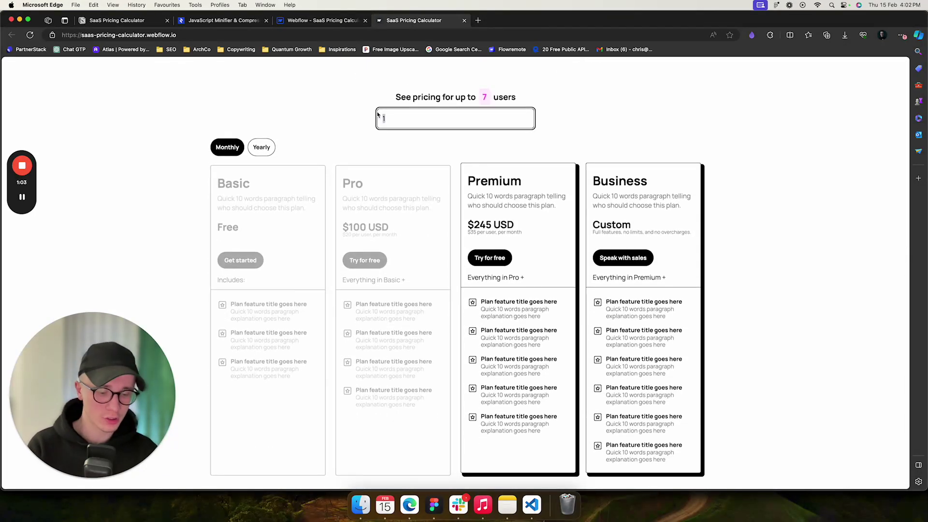
{"action": "type", "text": "20"}
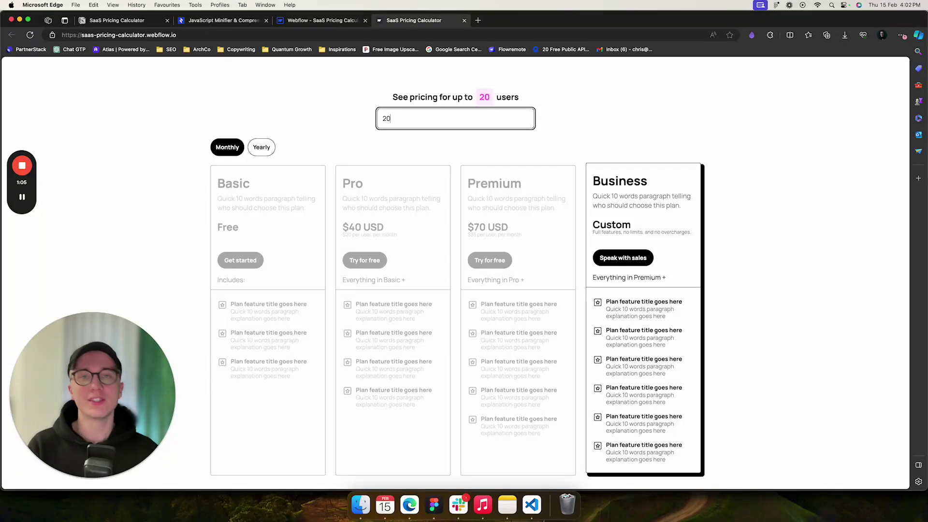
Step: Return to the slider version of the calculator and set it to 7 users
{"action": "key", "text": "super+a"}
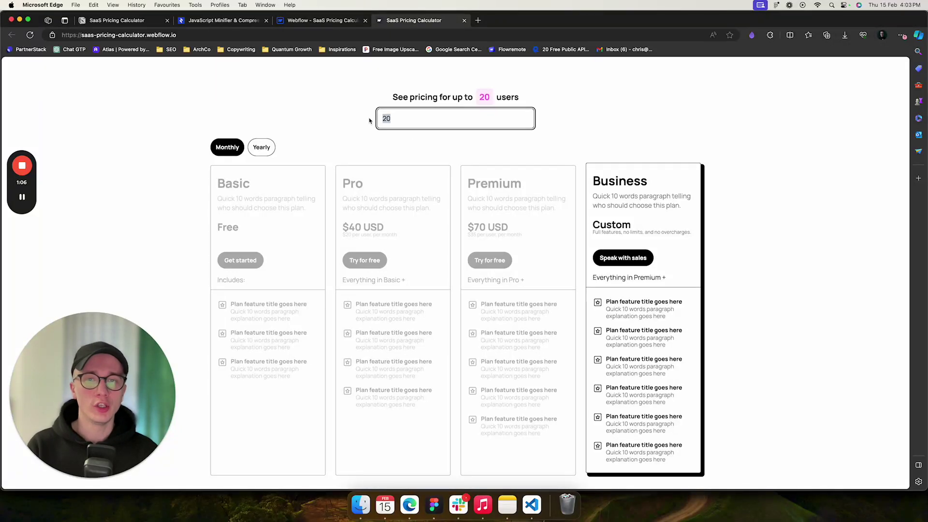
{"action": "left_click", "coordinate": [340, 121]}
{"action": "scroll", "coordinate": [357, 176], "scroll_direction": "up", "scroll_amount": 3}
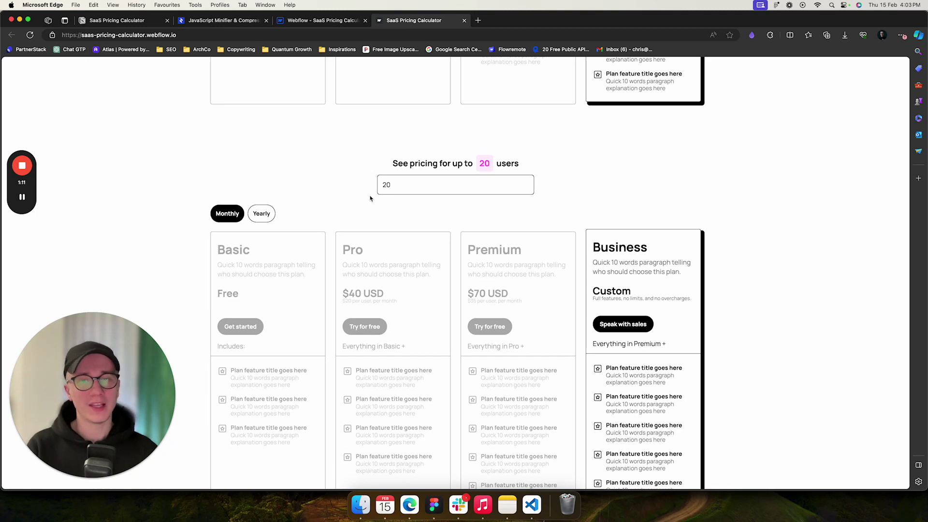
{"action": "left_click", "coordinate": [399, 184]}
{"action": "scroll", "coordinate": [343, 179], "scroll_direction": "up", "scroll_amount": 10}
{"action": "scroll", "coordinate": [341, 184], "scroll_direction": "down", "scroll_amount": 6}
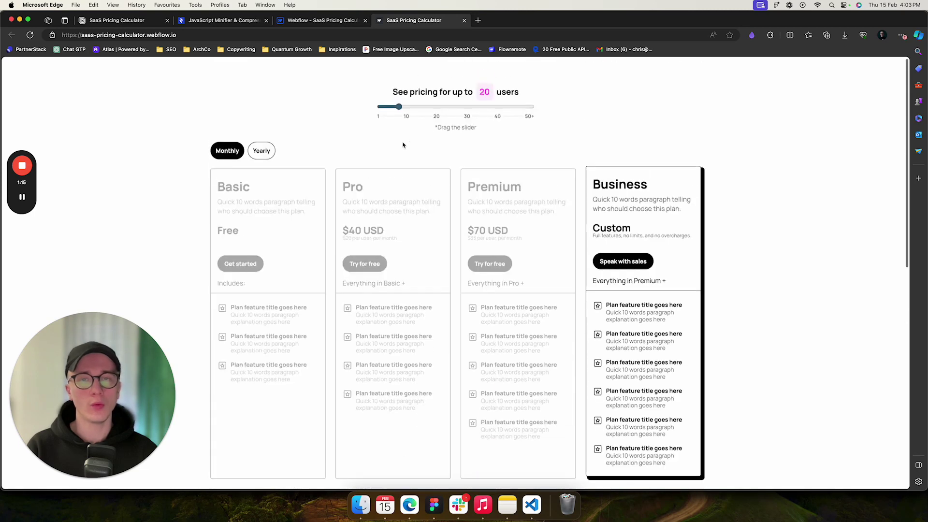
{"action": "left_click_drag", "start_coordinate": [436, 107], "coordinate": [397, 107]}
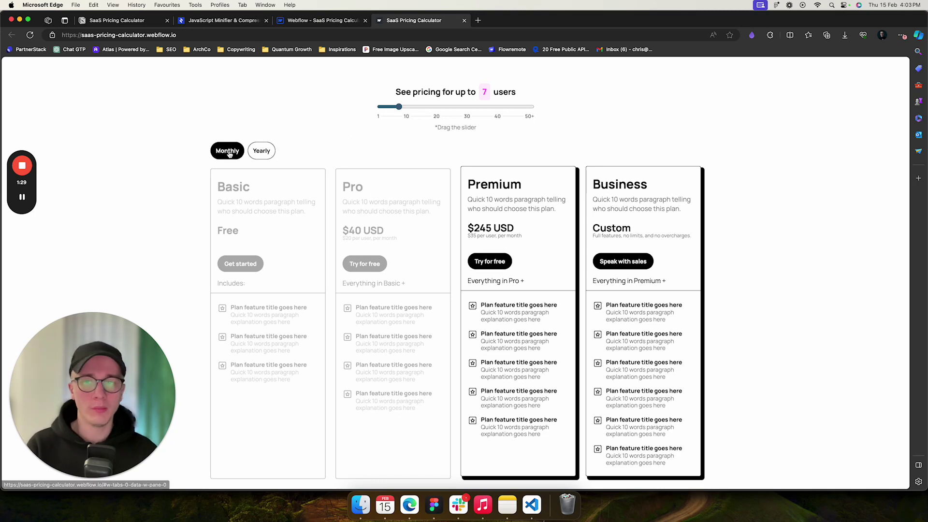
Step: Compare the plan prices by toggling between Yearly and Monthly billing, ending on Monthly
{"action": "left_click", "coordinate": [263, 152]}
{"action": "left_click", "coordinate": [230, 152]}
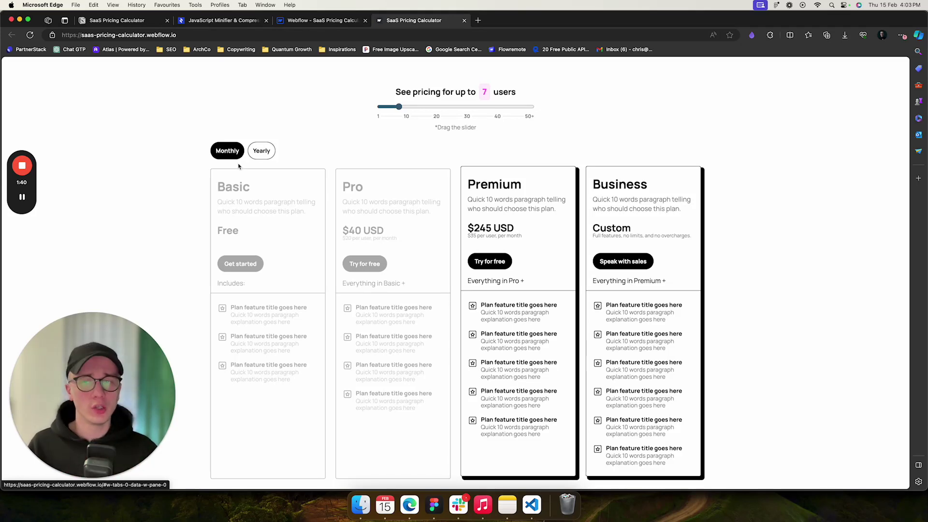
{"action": "left_click", "coordinate": [261, 151]}
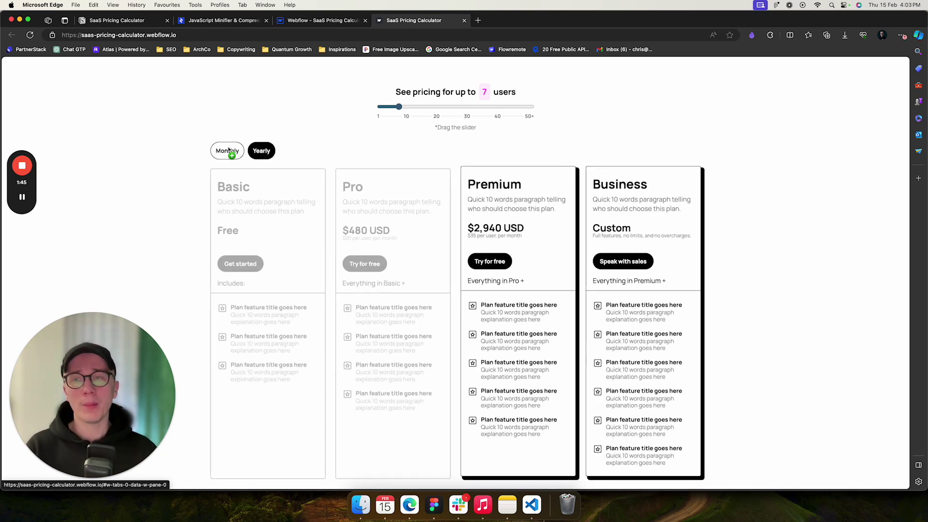
{"action": "left_click", "coordinate": [233, 151]}
{"action": "left_click", "coordinate": [261, 151]}
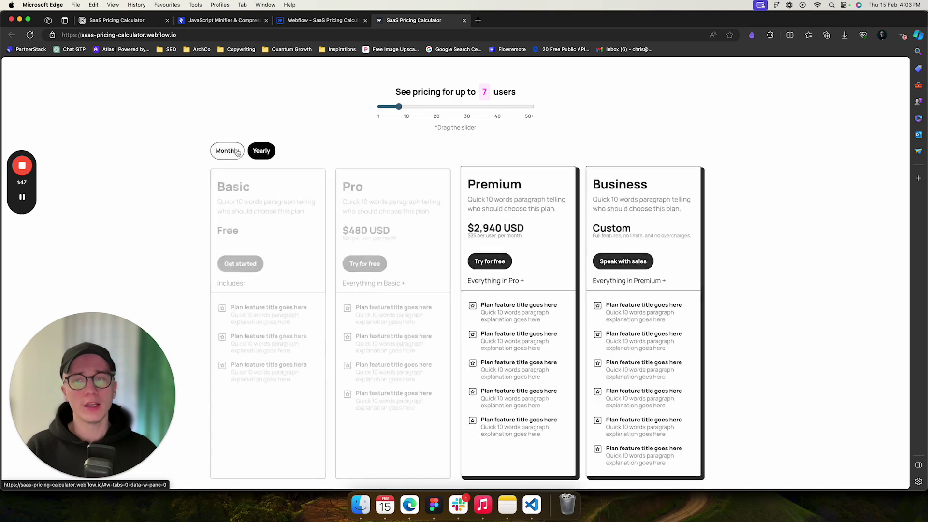
{"action": "left_click", "coordinate": [233, 151]}
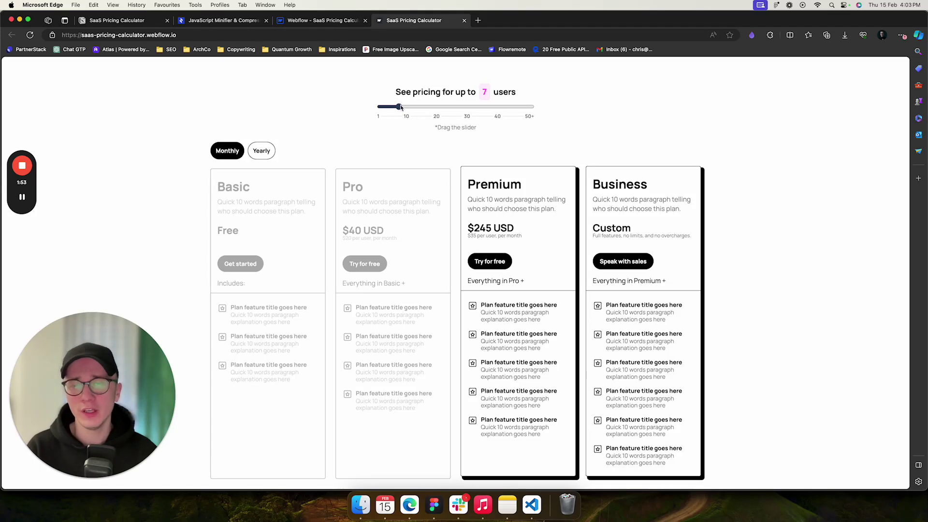
Step: Test the pricing slider at 6 and 12 users
{"action": "mouse_move", "coordinate": [400, 108]}
{"action": "left_mouse_down"}
{"action": "mouse_move", "coordinate": [421, 109]}
{"action": "mouse_move", "coordinate": [397, 109]}
{"action": "left_mouse_up"}
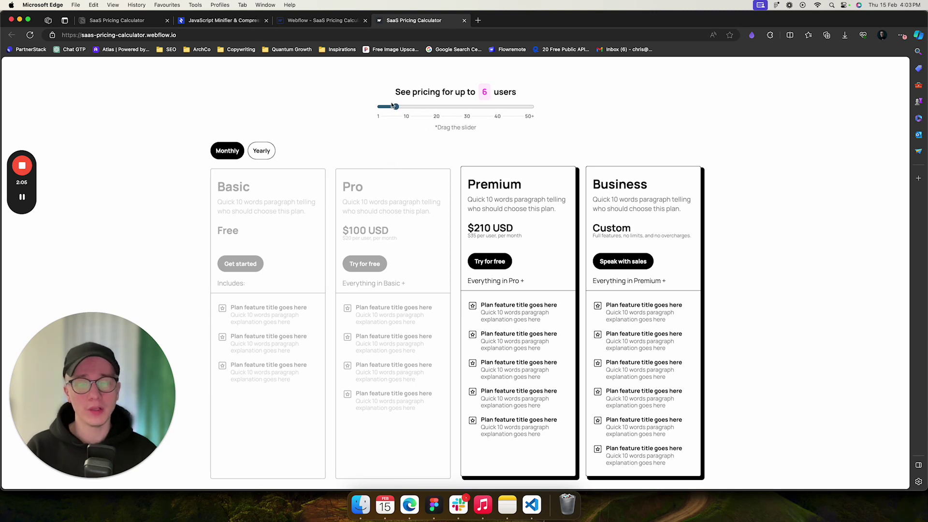
{"action": "left_click_drag", "start_coordinate": [396, 108], "coordinate": [416, 108]}
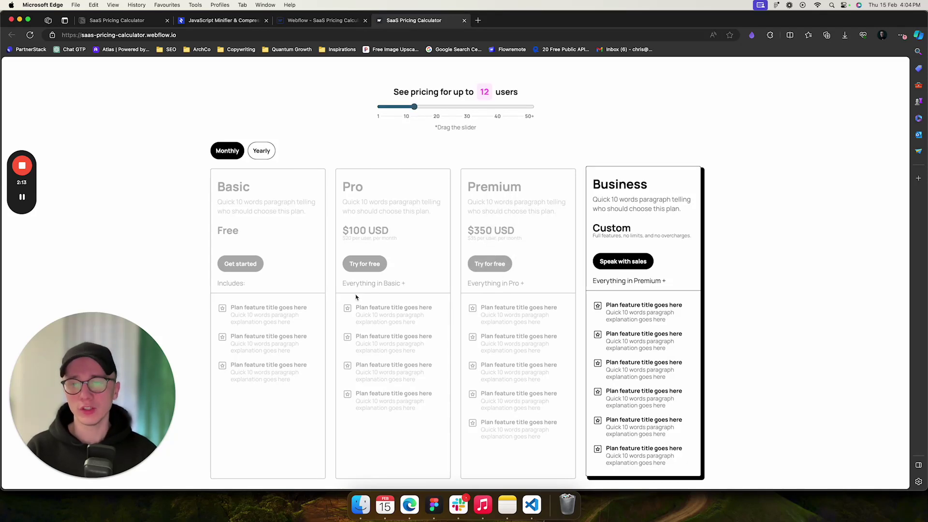
Step: Test the text-input version of the calculator with 29, 50 and 52 users
{"action": "scroll", "coordinate": [356, 296], "scroll_direction": "down", "scroll_amount": 8}
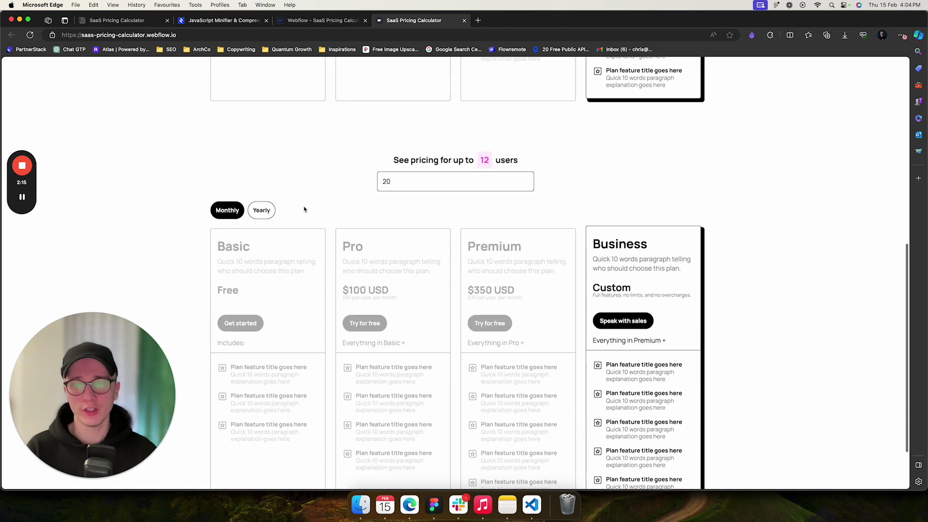
{"action": "scroll", "coordinate": [573, 160], "scroll_direction": "up", "scroll_amount": 1}
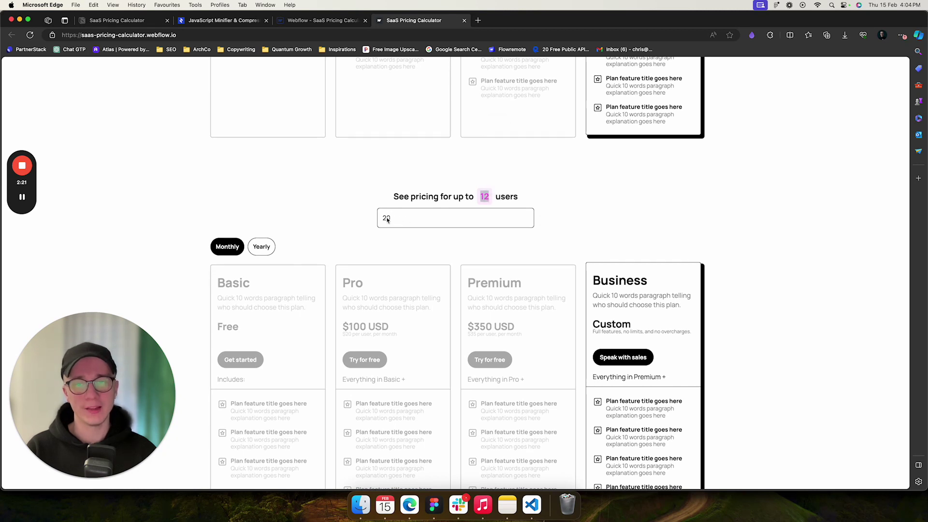
{"action": "left_click_drag", "start_coordinate": [400, 219], "coordinate": [371, 215]}
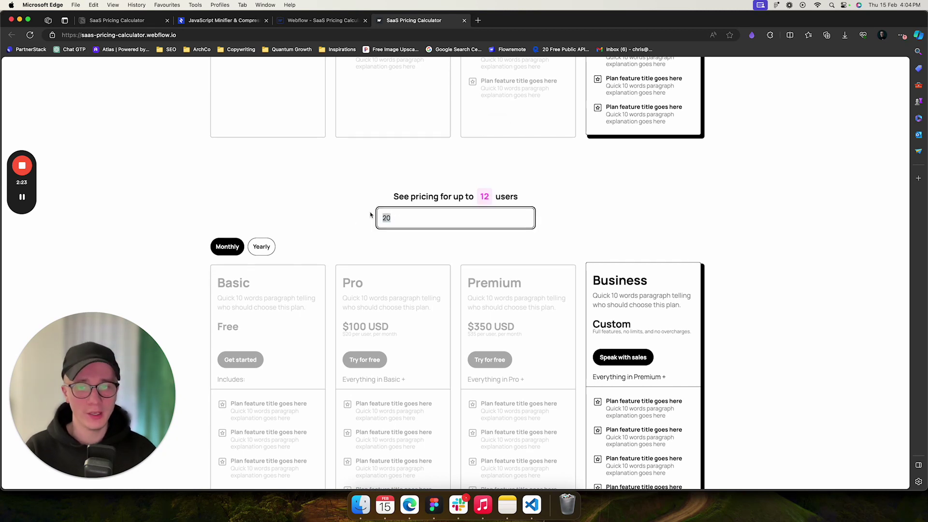
{"action": "type", "text": "29"}
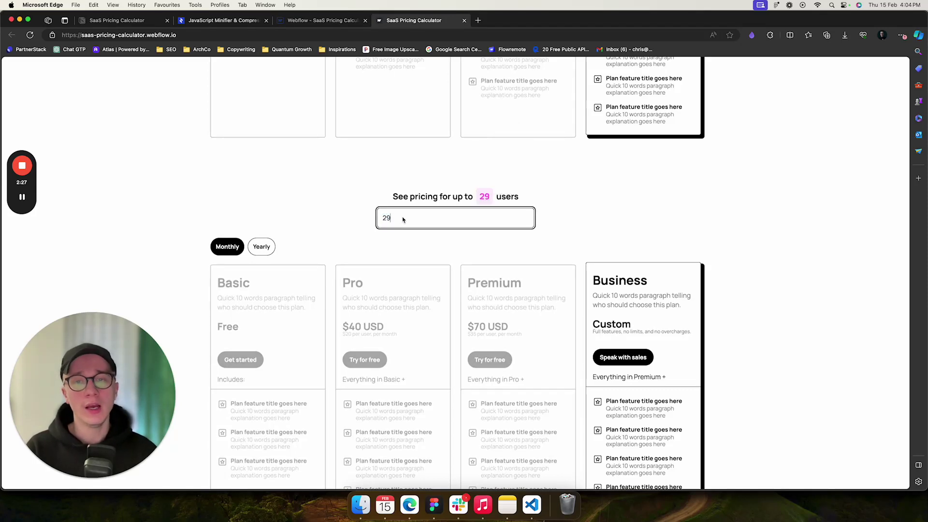
{"action": "left_click_drag", "start_coordinate": [430, 218], "coordinate": [372, 215]}
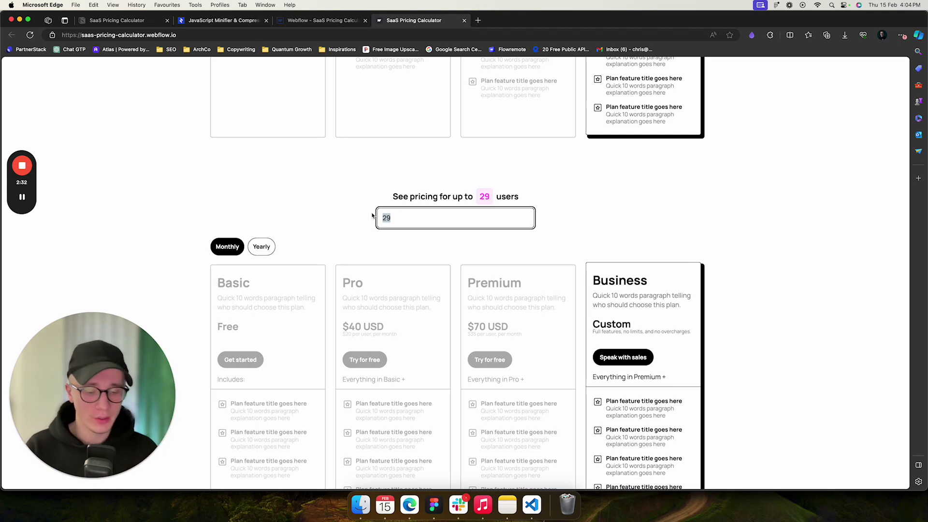
{"action": "type", "text": "50"}
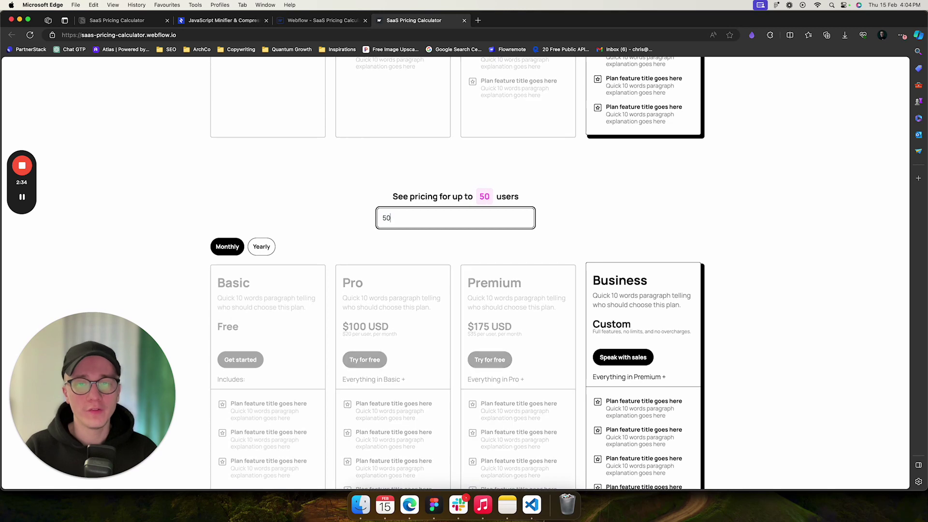
{"action": "key", "text": "BackSpace"}
{"action": "type", "text": "2"}
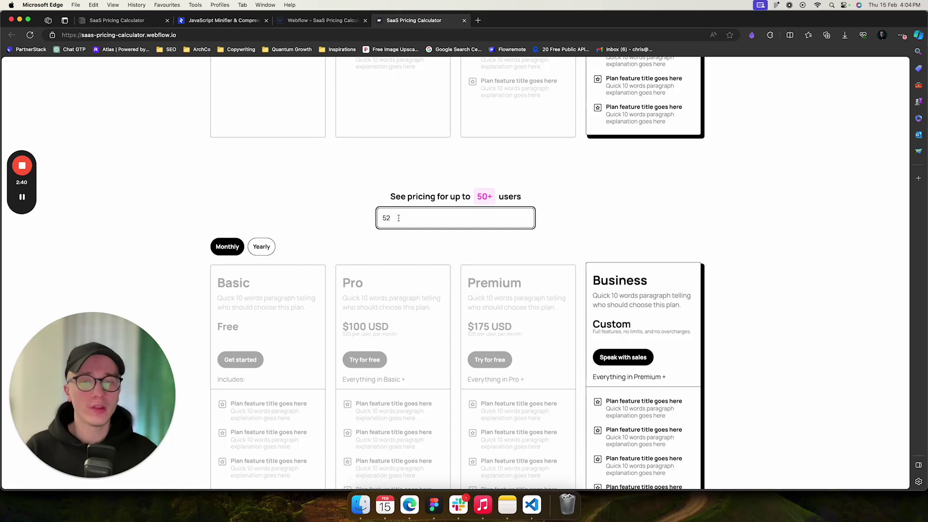
{"action": "key", "text": "super+r"}
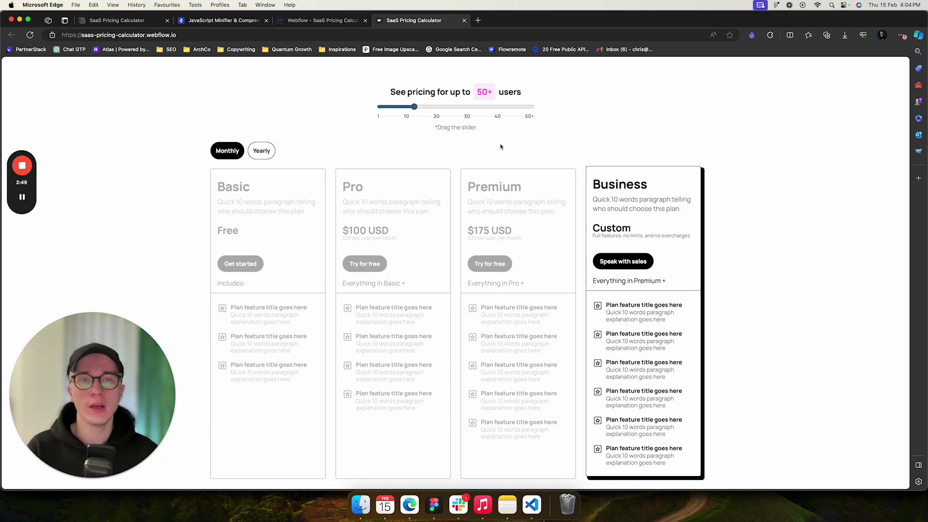
{"action": "left_click_drag", "start_coordinate": [480, 91], "coordinate": [492, 91]}
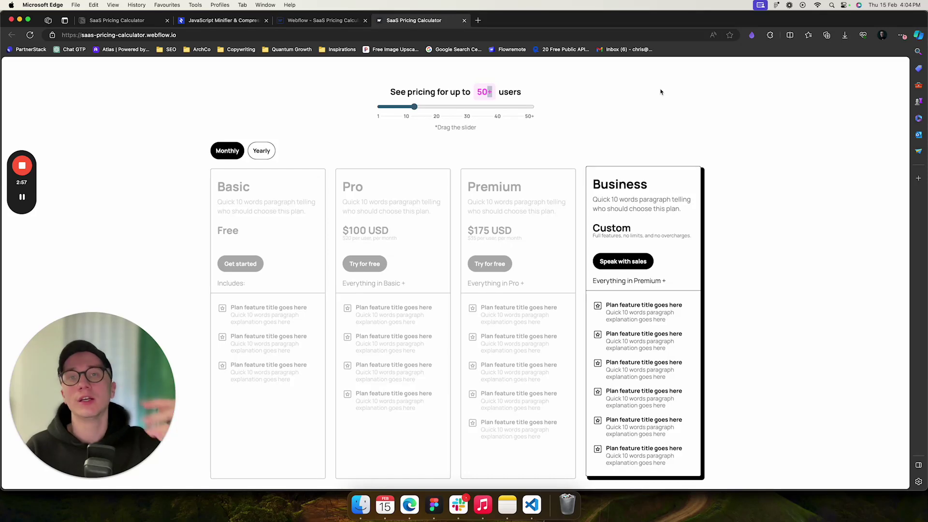
{"action": "left_click", "coordinate": [291, 120]}
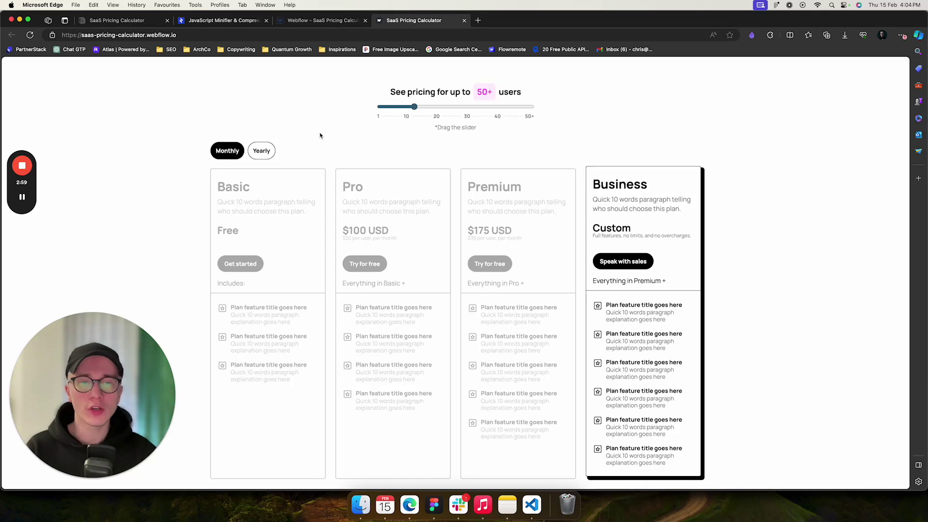
Step: Open the SaaS Pricing Calculator documentation page and examine its script and the Custom Attributes table
{"action": "left_click", "coordinate": [134, 25]}
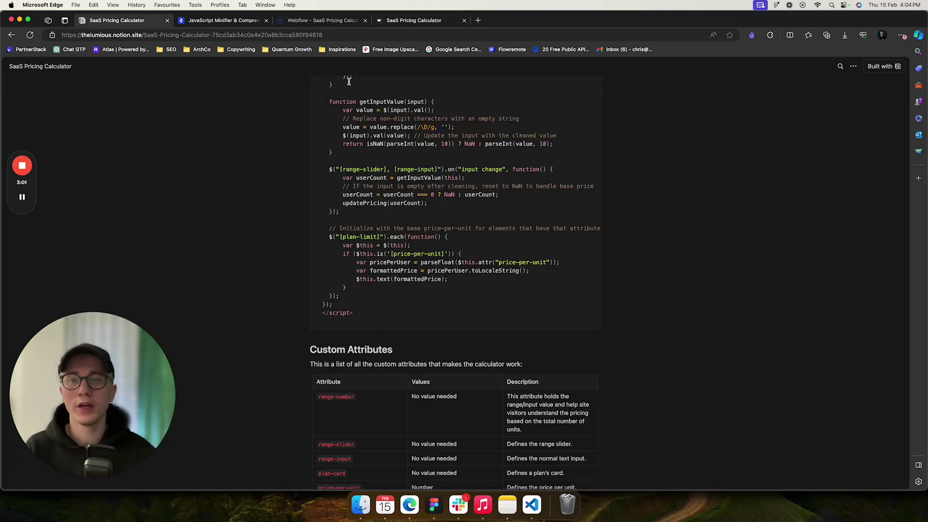
{"action": "scroll", "coordinate": [252, 218], "scroll_direction": "up", "scroll_amount": 3}
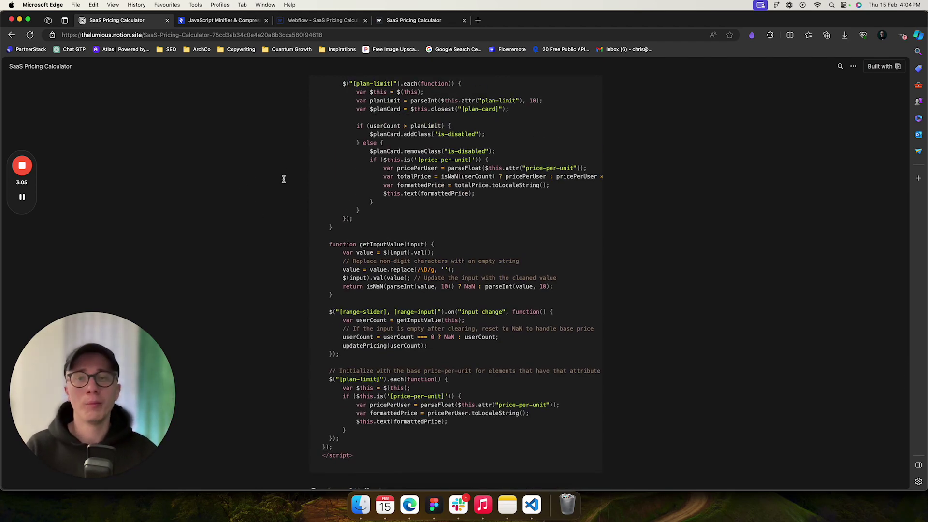
{"action": "scroll", "coordinate": [277, 212], "scroll_direction": "down", "scroll_amount": 5}
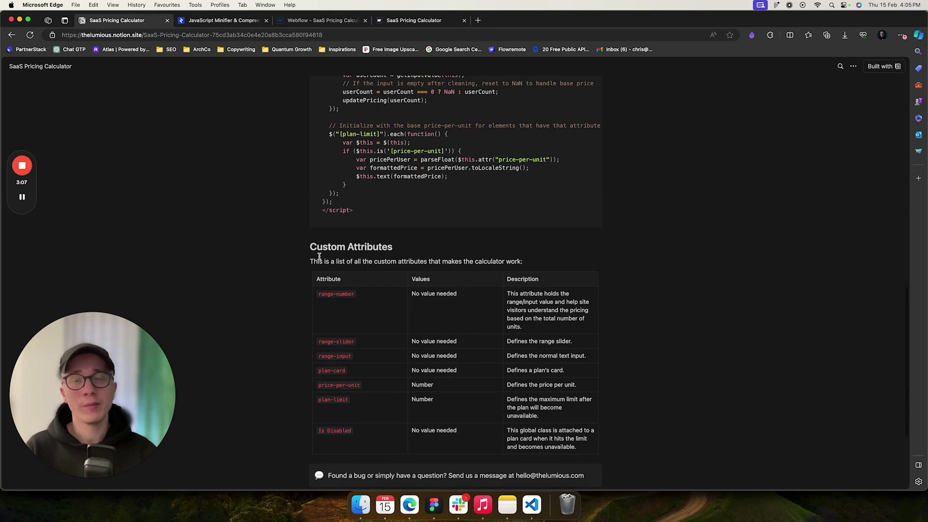
{"action": "scroll", "coordinate": [278, 151], "scroll_direction": "up", "scroll_amount": 15}
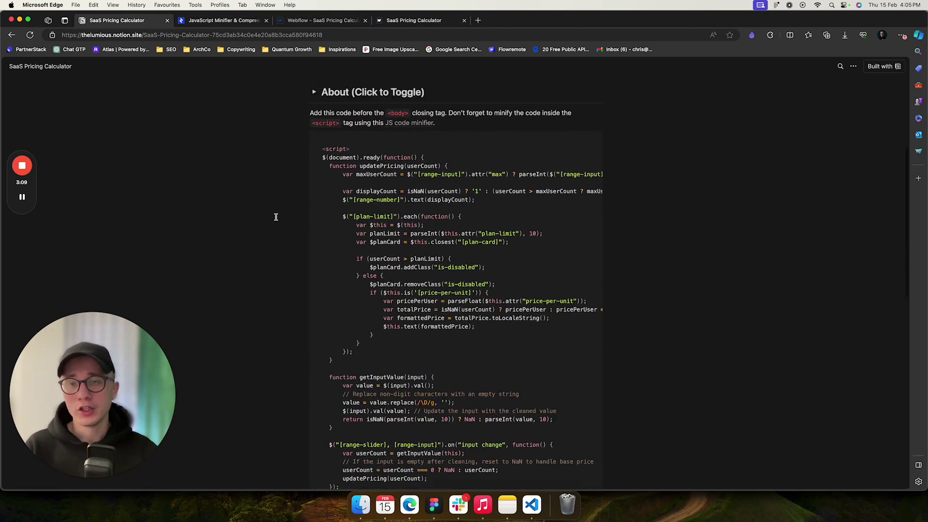
{"action": "scroll", "coordinate": [296, 251], "scroll_direction": "down", "scroll_amount": 3}
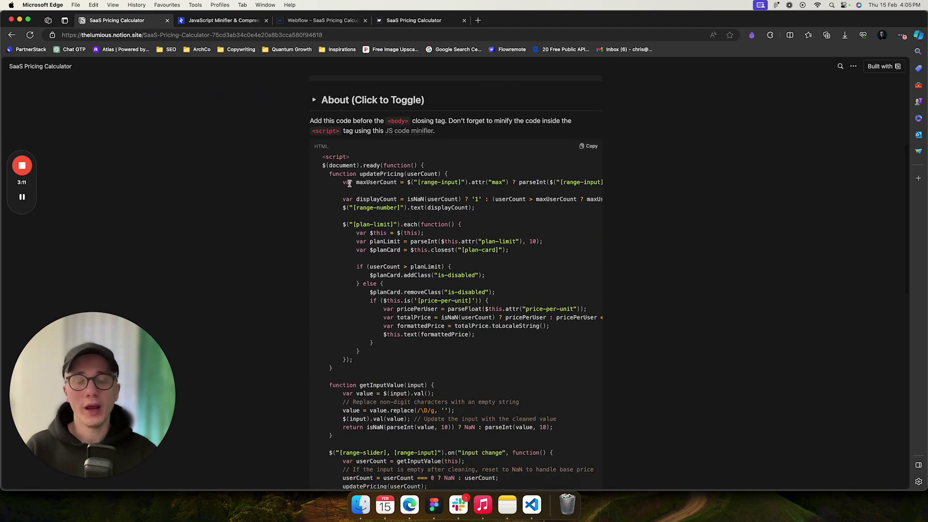
{"action": "scroll", "coordinate": [359, 188], "scroll_direction": "down", "scroll_amount": 1}
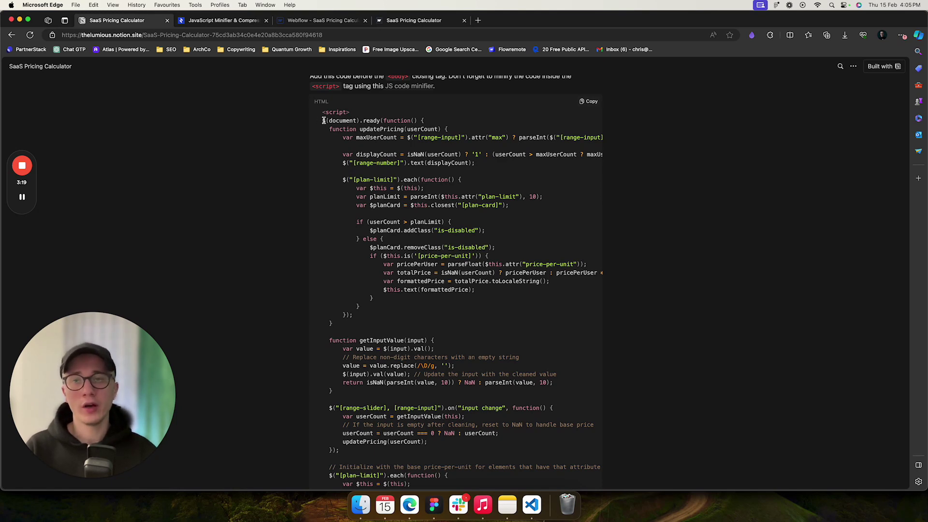
Step: Select the JavaScript code in the documentation's code block, leaving out the opening and closing script tags
{"action": "left_click_drag", "start_coordinate": [325, 121], "coordinate": [403, 307]}
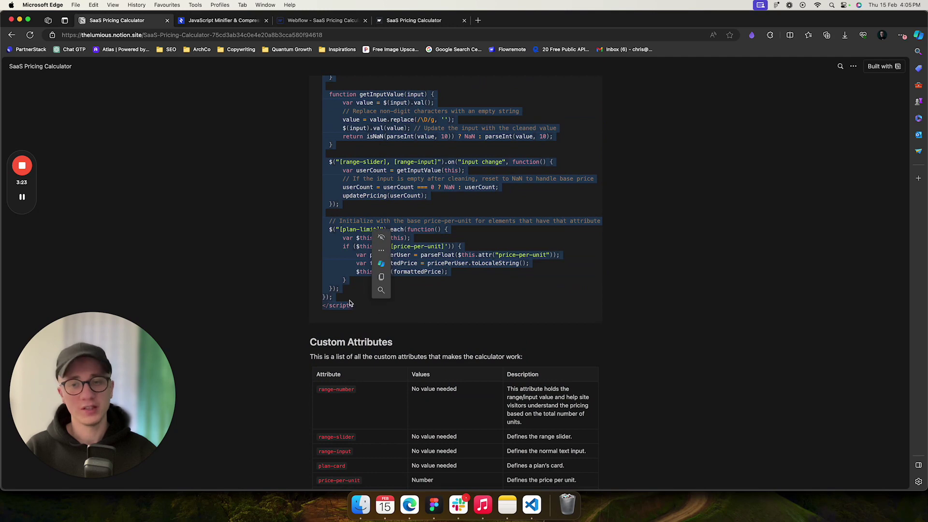
{"action": "left_click", "coordinate": [263, 197]}
{"action": "scroll", "coordinate": [293, 181], "scroll_direction": "up", "scroll_amount": 5}
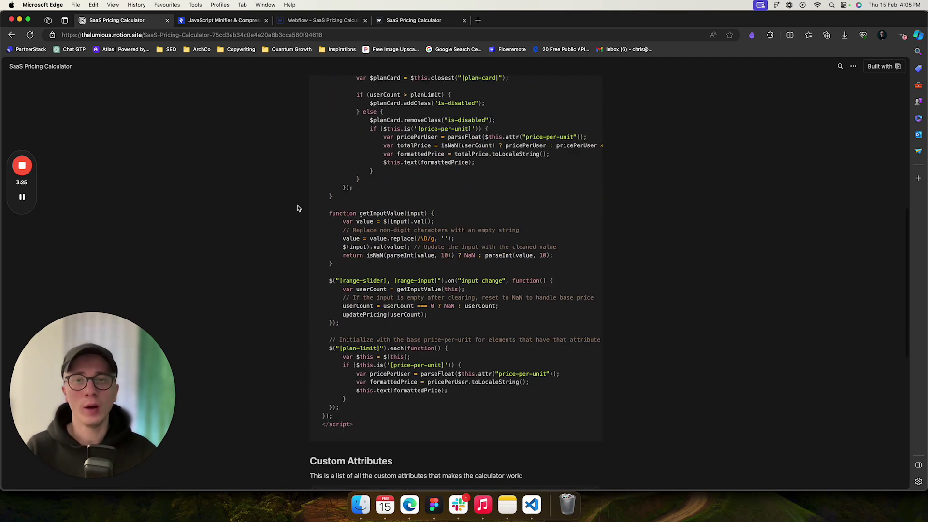
{"action": "scroll", "coordinate": [293, 184], "scroll_direction": "up", "scroll_amount": 3}
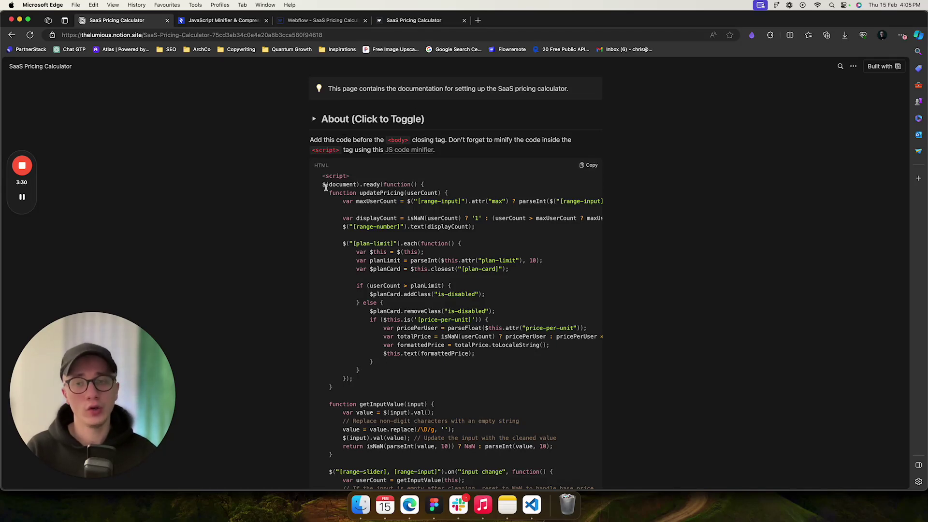
{"action": "left_click_drag", "start_coordinate": [322, 182], "coordinate": [349, 253]}
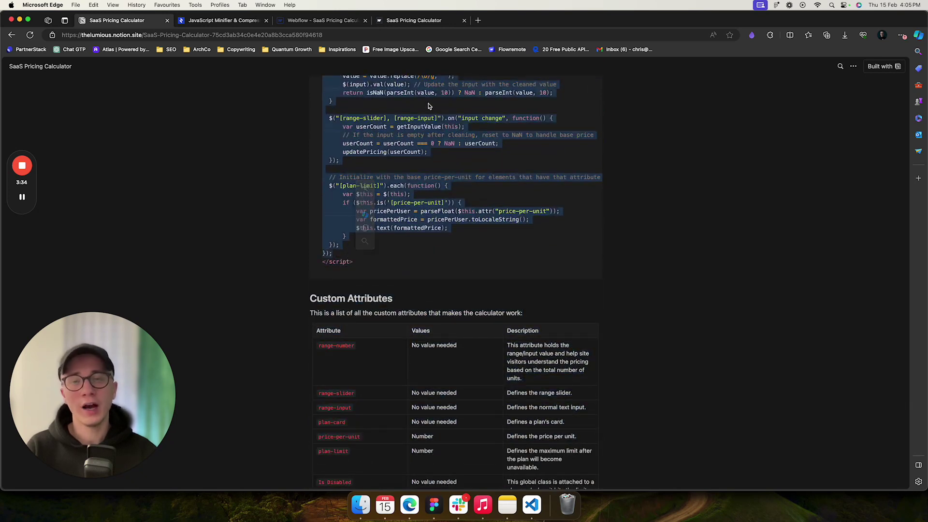
Step: Copy the script code into the Toptal JavaScript Minifier in place of its existing input, and select the code in the minified output
{"action": "key", "text": "super+c"}
{"action": "key", "text": "super+c"}
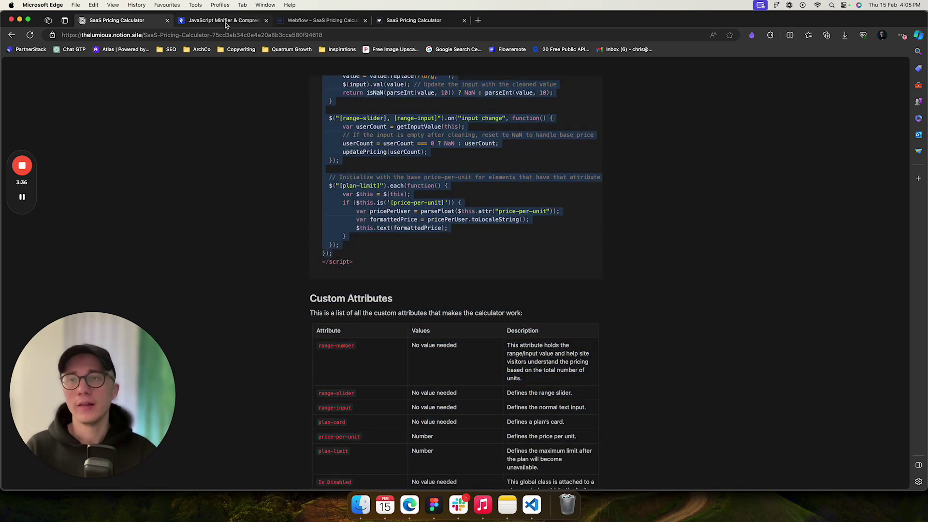
{"action": "left_click", "coordinate": [224, 22]}
{"action": "scroll", "coordinate": [128, 128], "scroll_direction": "up", "scroll_amount": 5}
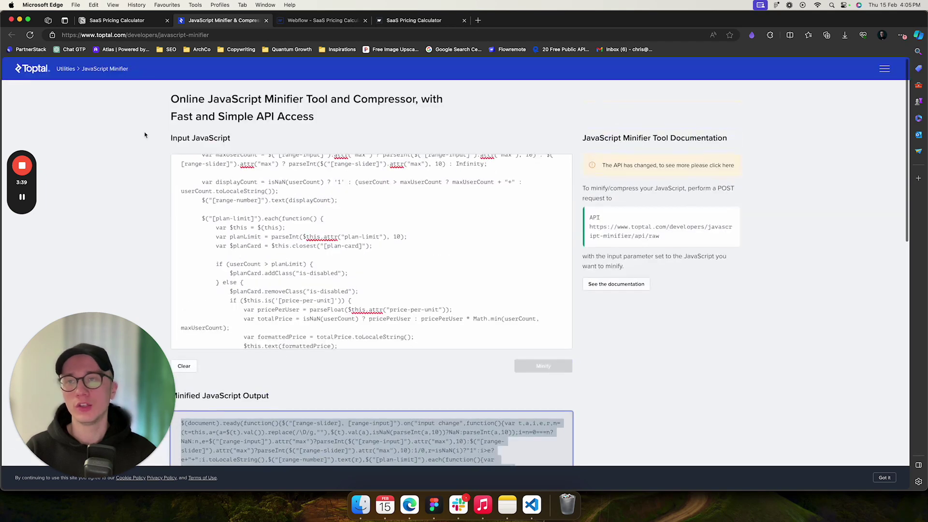
{"action": "left_click", "coordinate": [257, 201]}
{"action": "key", "text": "super+a"}
{"action": "key", "text": "super+v"}
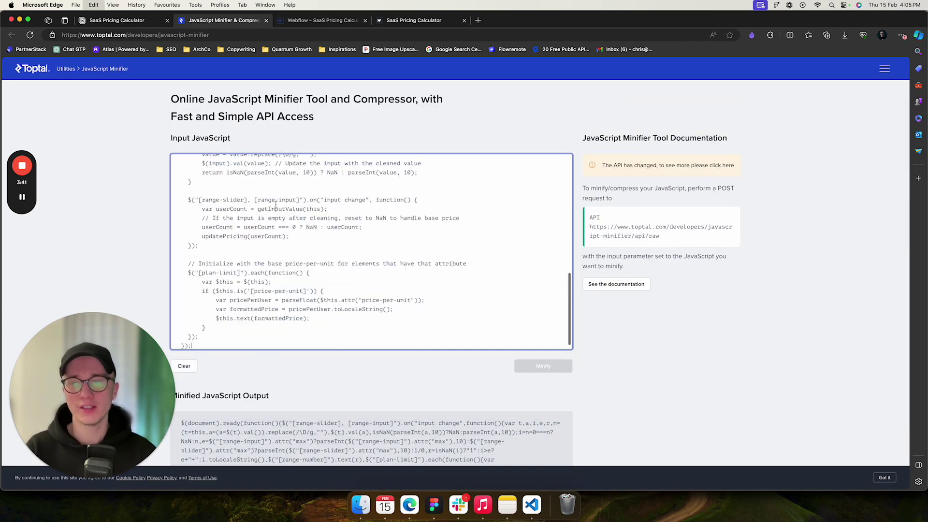
{"action": "left_click", "coordinate": [160, 201]}
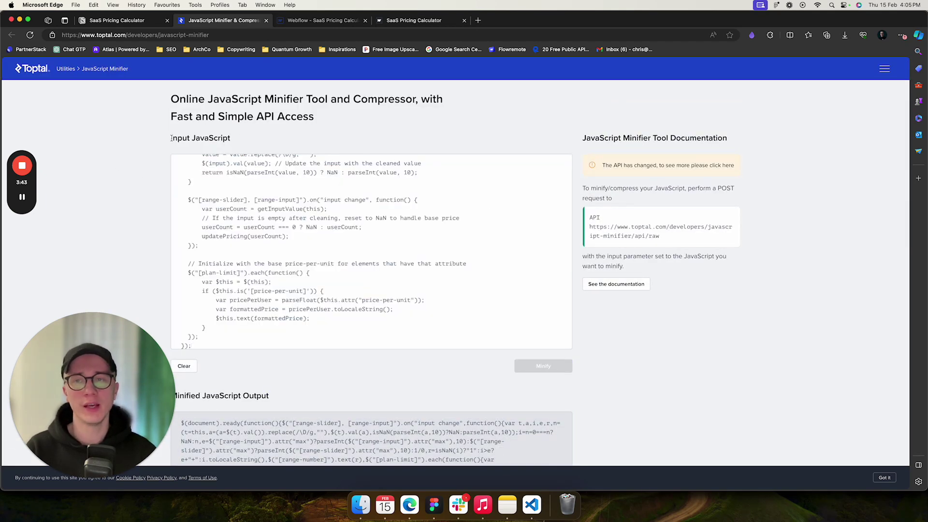
{"action": "scroll", "coordinate": [141, 192], "scroll_direction": "down", "scroll_amount": 5}
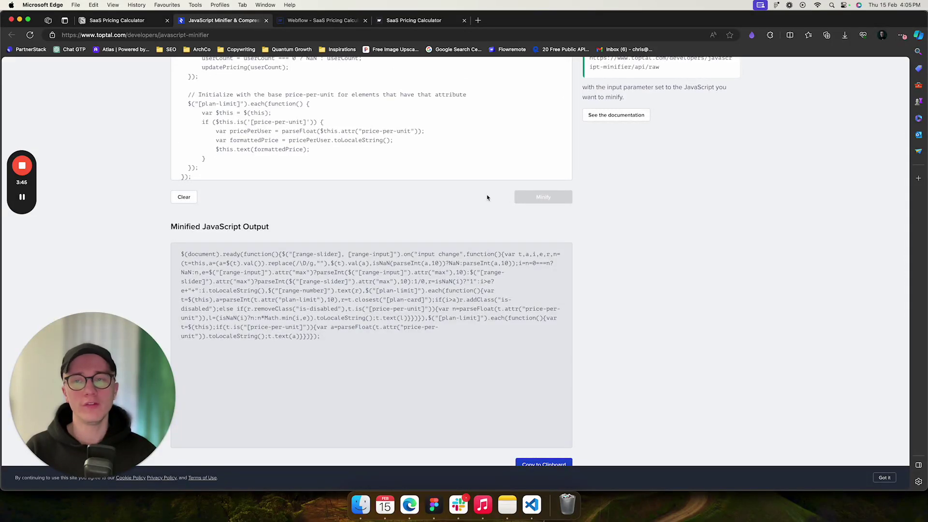
{"action": "left_click_drag", "start_coordinate": [181, 254], "coordinate": [357, 351]}
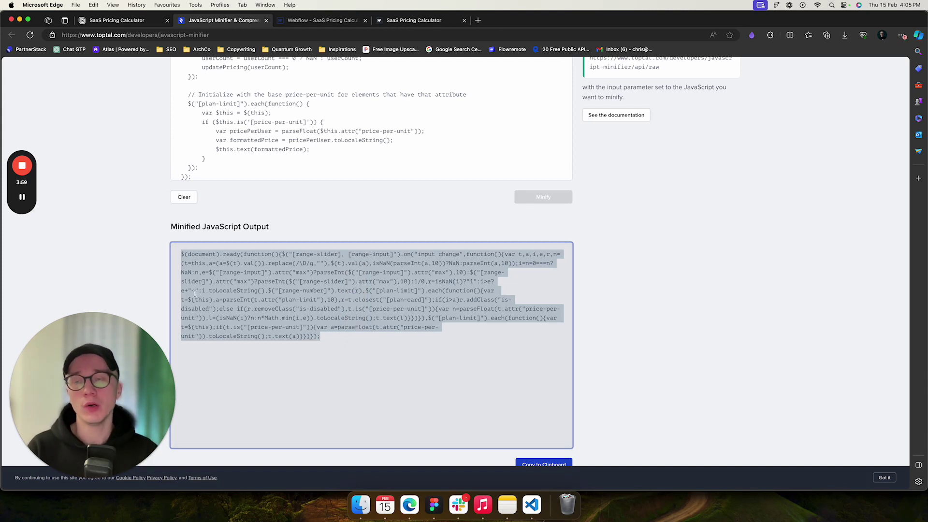
Step: Return to the SaaS Pricing Calculator documentation and examine the end of the script and the Custom Attributes table
{"action": "left_click", "coordinate": [138, 23]}
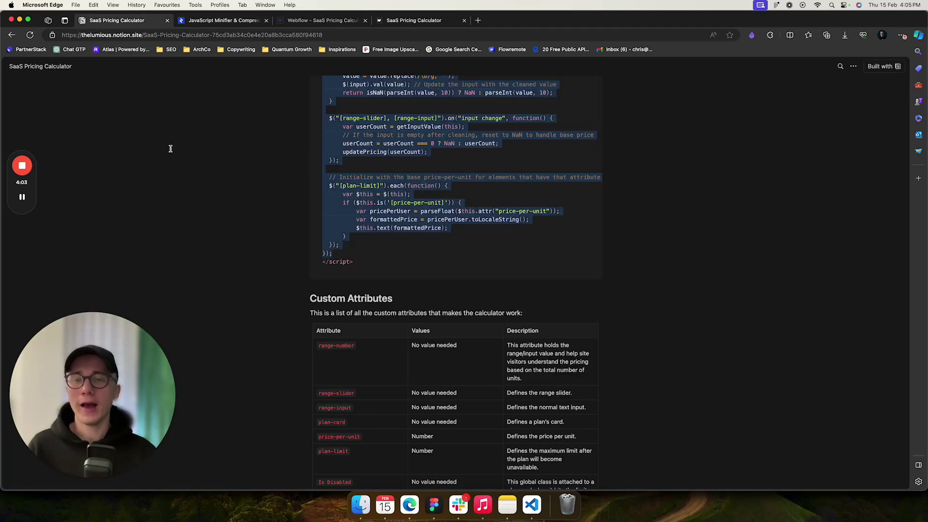
{"action": "left_click", "coordinate": [280, 201]}
{"action": "scroll", "coordinate": [271, 287], "scroll_direction": "down", "scroll_amount": 5}
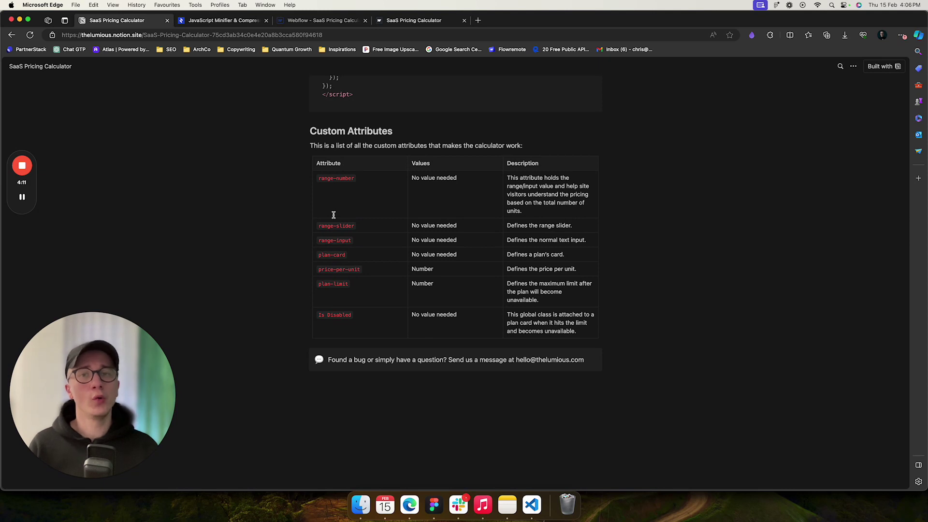
{"action": "scroll", "coordinate": [271, 191], "scroll_direction": "up", "scroll_amount": 3}
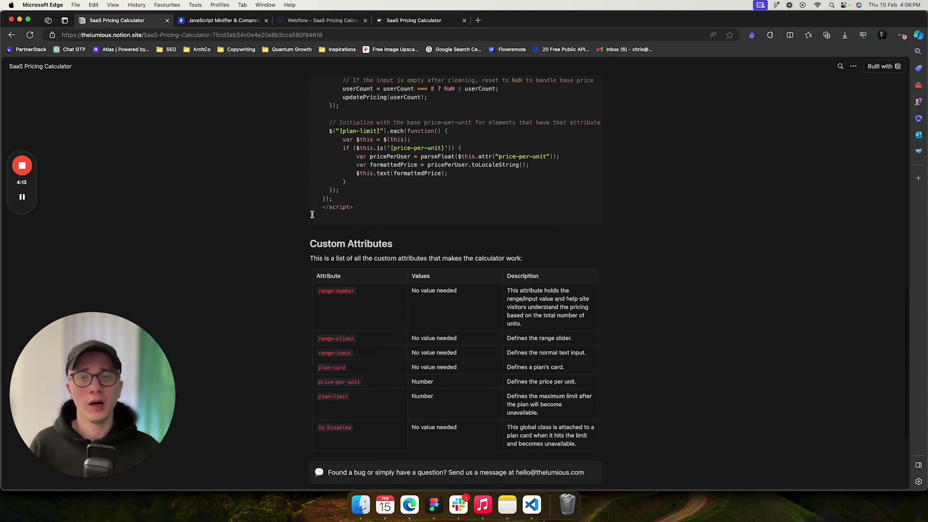
{"action": "scroll", "coordinate": [325, 191], "scroll_direction": "up", "scroll_amount": 4}
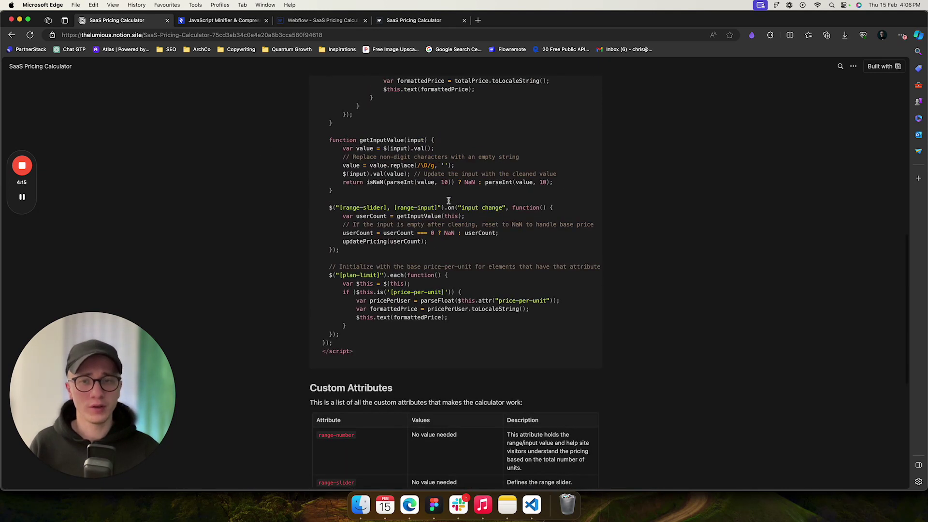
{"action": "scroll", "coordinate": [382, 256], "scroll_direction": "down", "scroll_amount": 4}
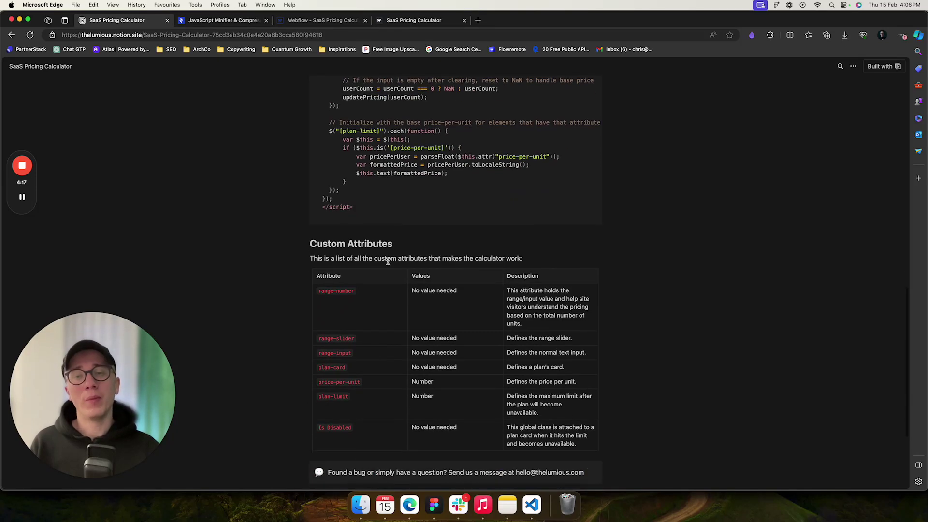
{"action": "scroll", "coordinate": [375, 304], "scroll_direction": "down", "scroll_amount": 3}
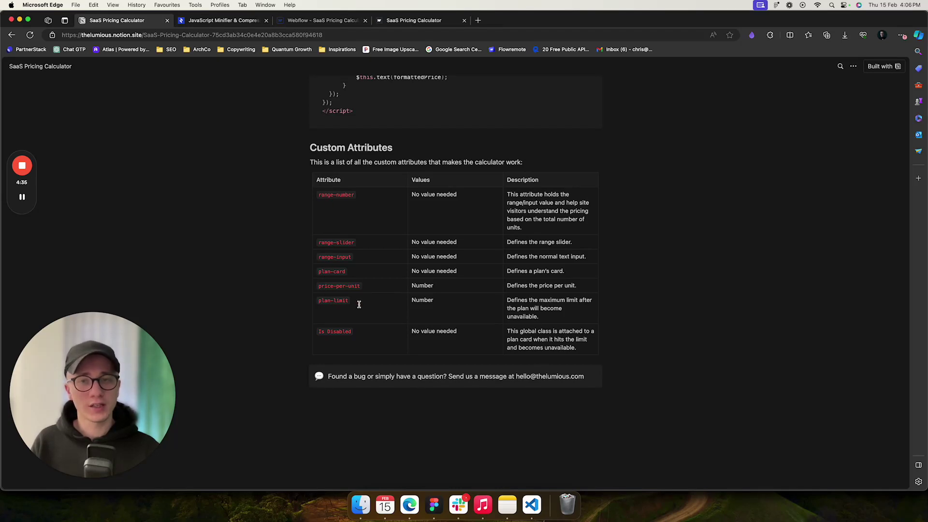
{"action": "left_click_drag", "start_coordinate": [359, 304], "coordinate": [297, 213]}
{"action": "left_click", "coordinate": [269, 238]}
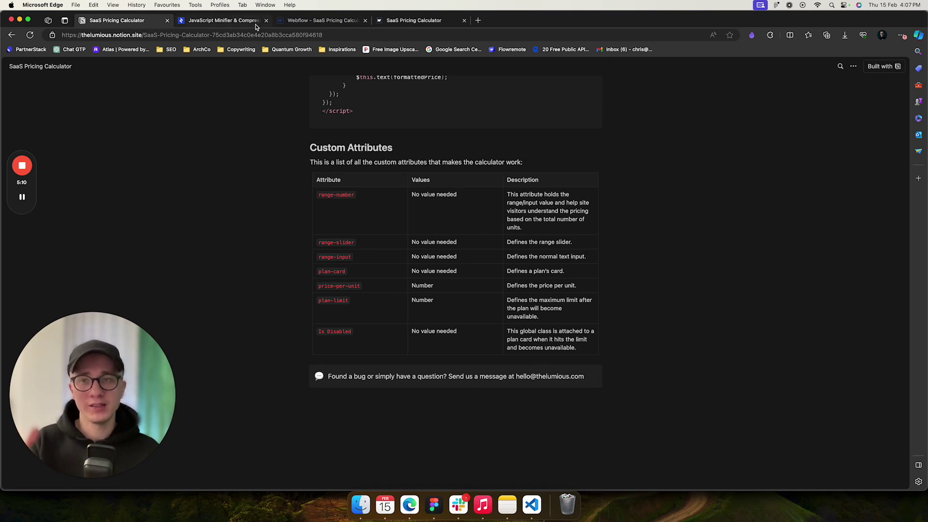
Step: Switch to the Webflow Designer and inspect the custom attribute on the User Number text above the pricing slider
{"action": "left_click", "coordinate": [317, 24]}
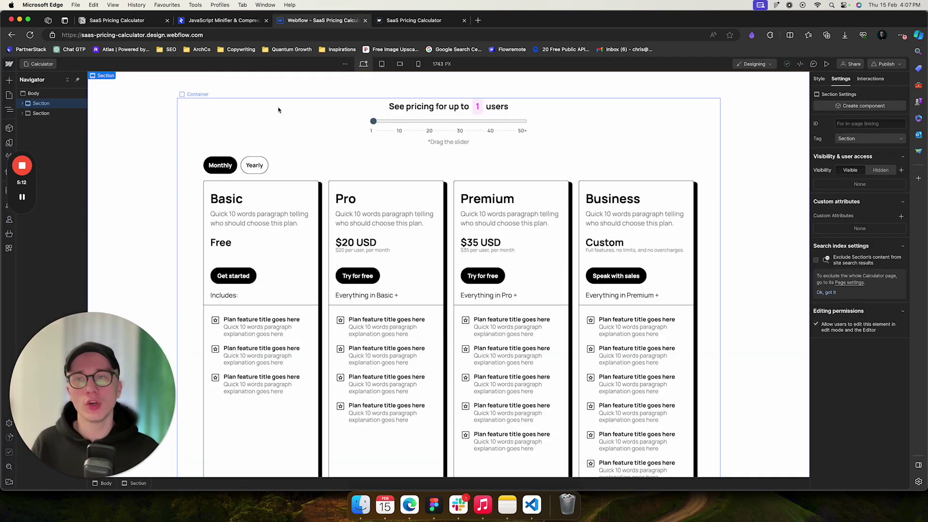
{"action": "left_click", "coordinate": [299, 117]}
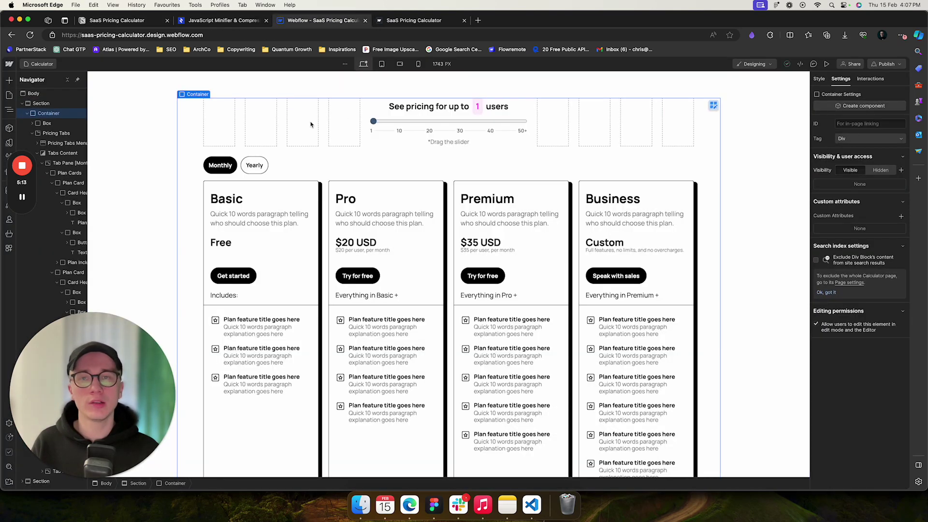
{"action": "left_click", "coordinate": [479, 111]}
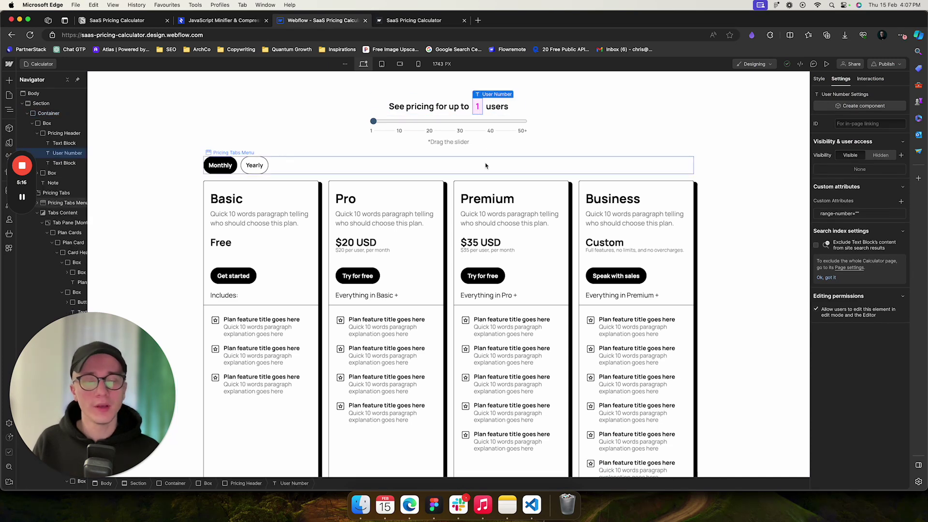
{"action": "left_click", "coordinate": [481, 214]}
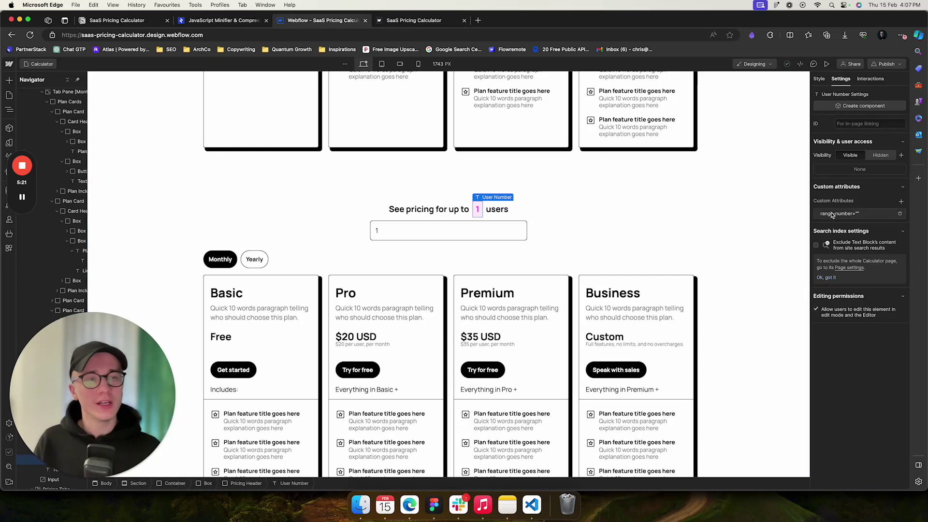
{"action": "mouse_move", "coordinate": [825, 219]}
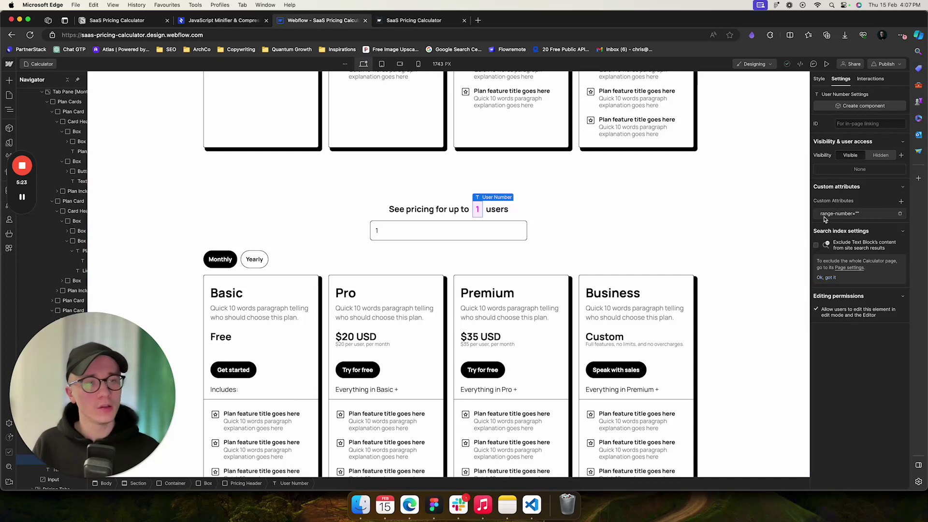
{"action": "left_click", "coordinate": [848, 218]}
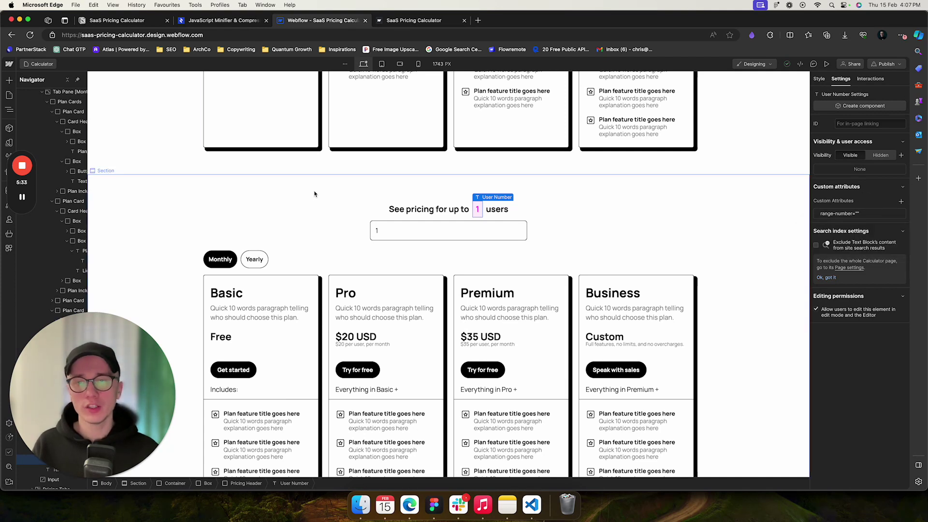
Step: Inspect the settings of the text-input version's section, its Pricing Header and the User Number text with the range-number attribute
{"action": "left_click", "coordinate": [441, 202]}
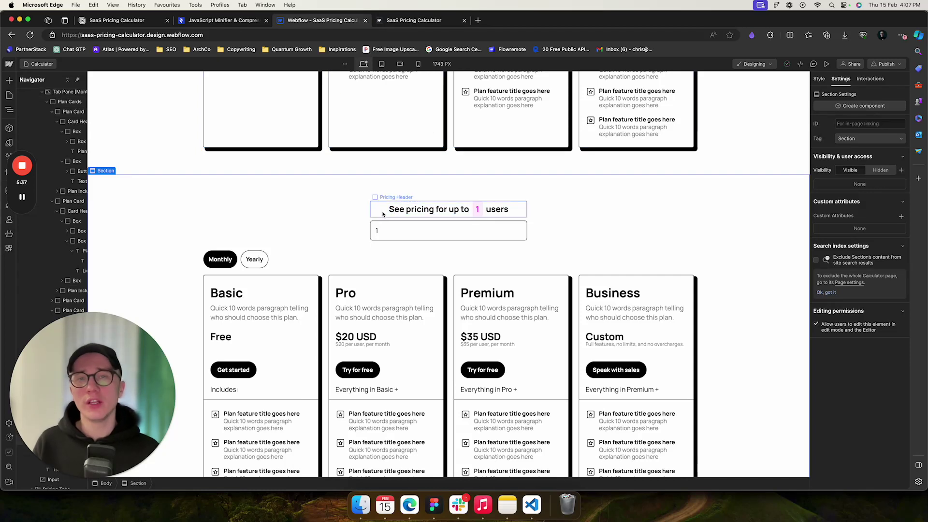
{"action": "left_click", "coordinate": [414, 213]}
{"action": "left_click", "coordinate": [375, 214]}
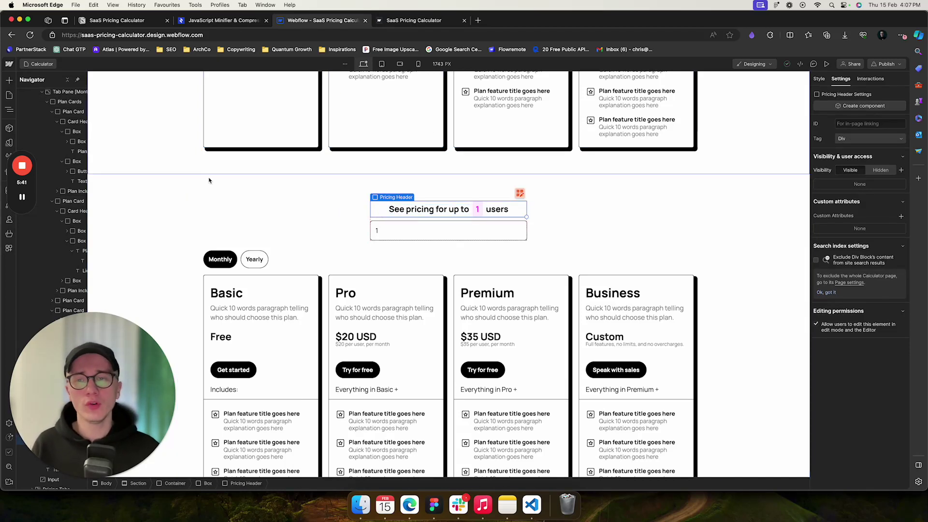
{"action": "left_click", "coordinate": [147, 201]}
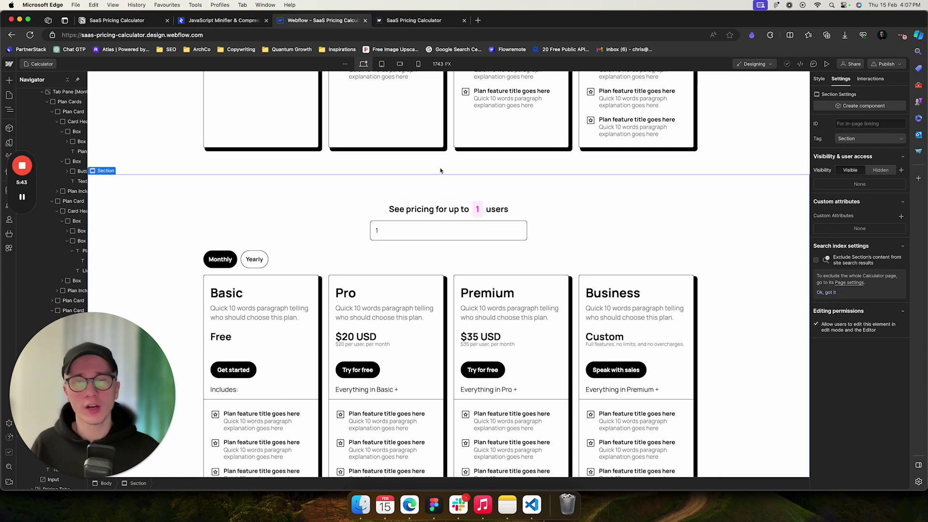
{"action": "left_click", "coordinate": [479, 212]}
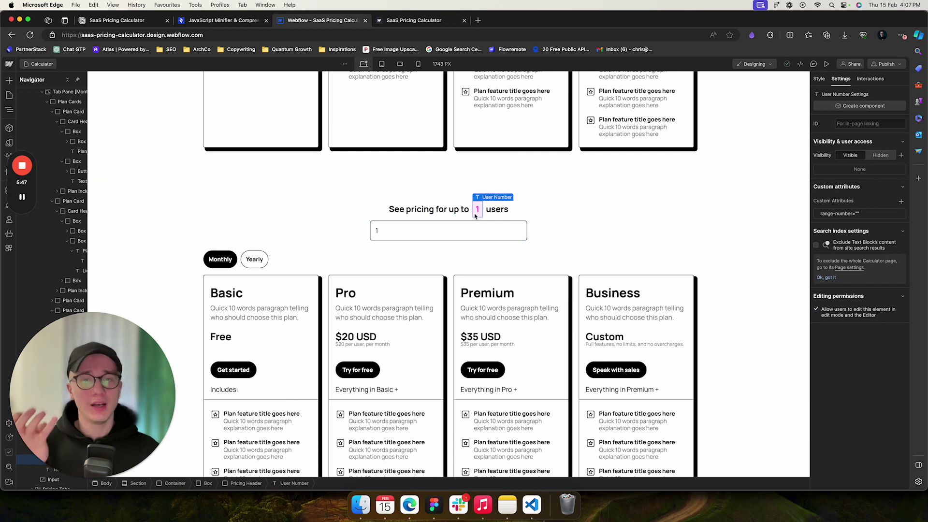
{"action": "left_click", "coordinate": [824, 216]}
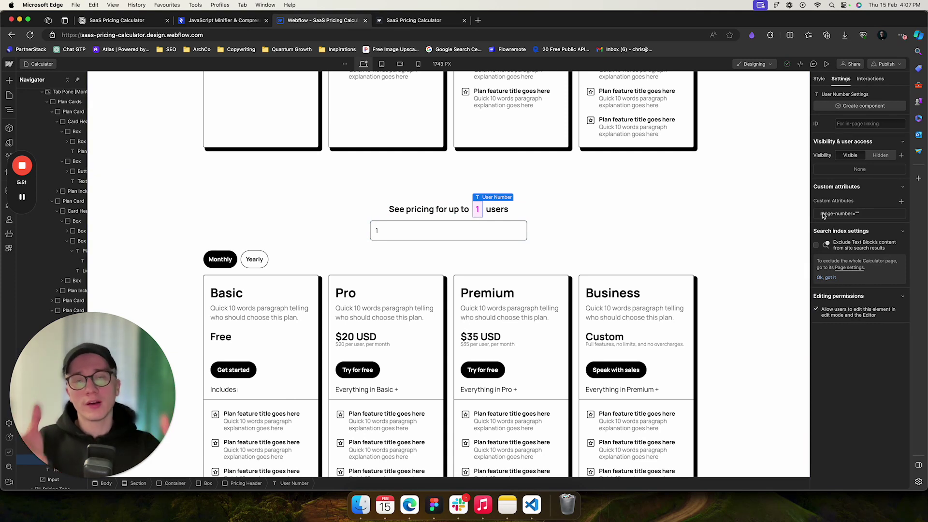
Step: Inspect the attributes of the text input element, and check the range-slider and range-input entries in the documentation's Custom Attributes table
{"action": "left_click", "coordinate": [385, 231]}
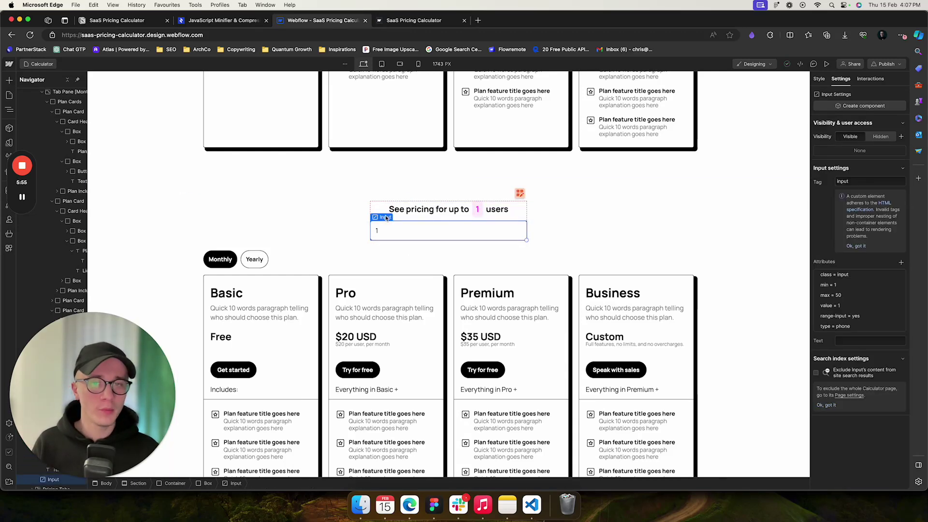
{"action": "scroll", "coordinate": [370, 186], "scroll_direction": "down", "scroll_amount": 3}
{"action": "scroll", "coordinate": [370, 186], "scroll_direction": "up", "scroll_amount": 2}
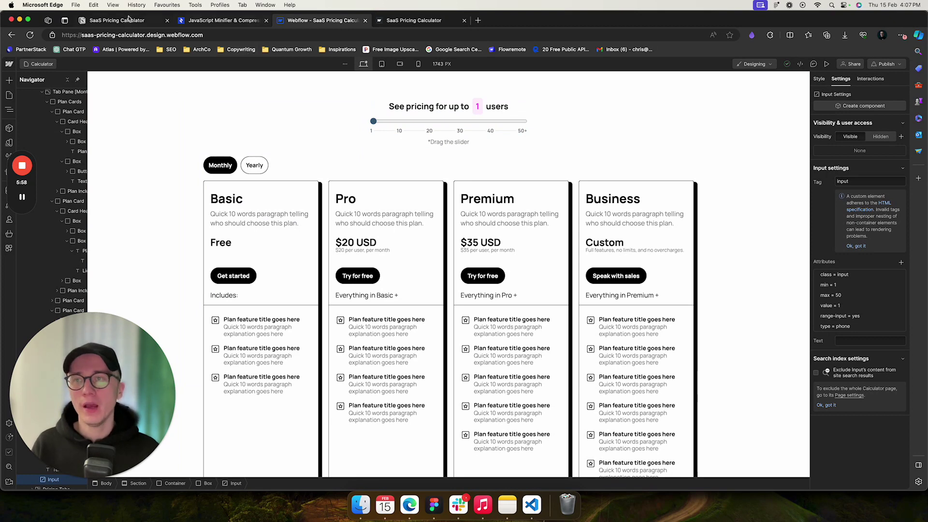
{"action": "left_click", "coordinate": [140, 27]}
{"action": "scroll", "coordinate": [310, 220], "scroll_direction": "down", "scroll_amount": 2}
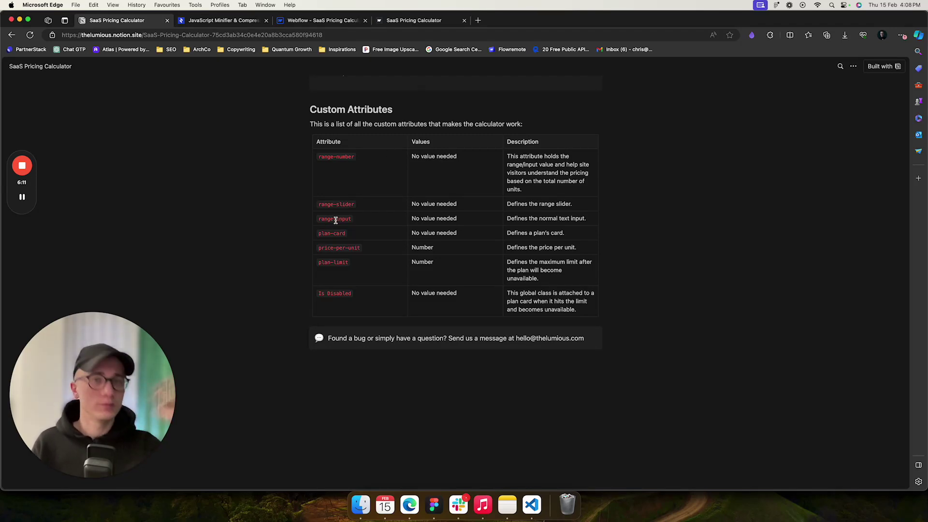
Step: Go back to the Webflow Designer and inspect the attributes of the pricing slider's input element
{"action": "left_click", "coordinate": [321, 22]}
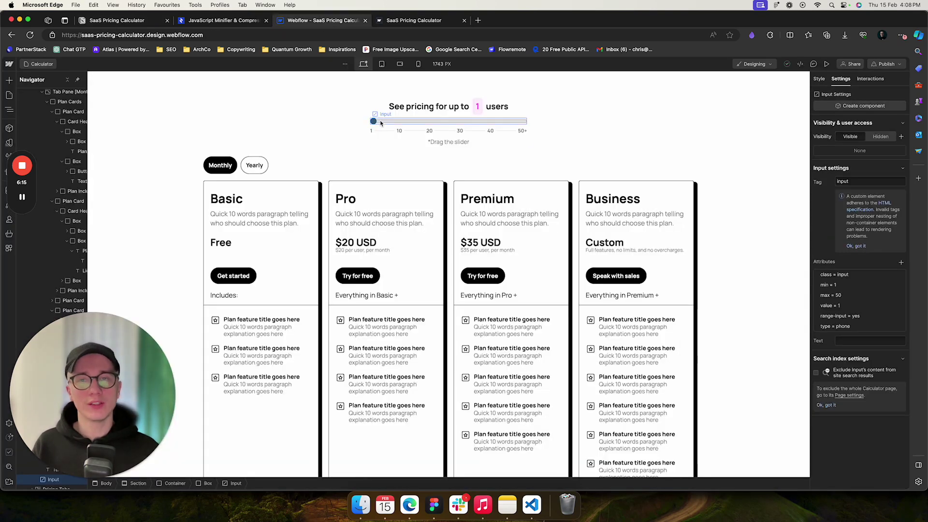
{"action": "left_click", "coordinate": [385, 115]}
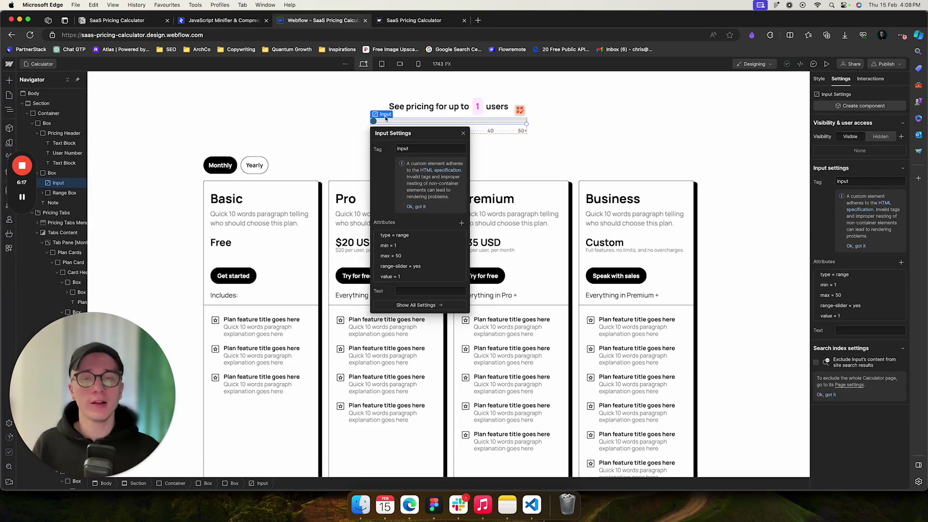
{"action": "left_click", "coordinate": [463, 133]}
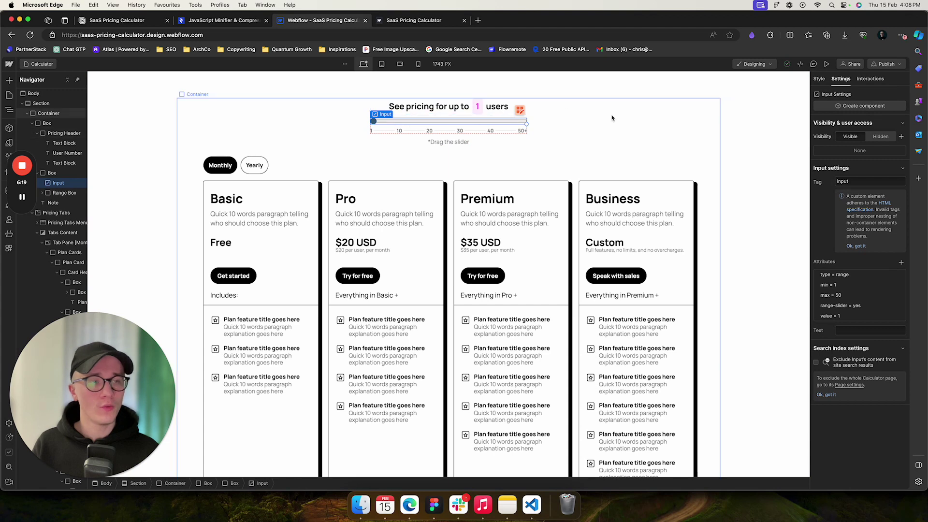
Step: Examine the name and value of the slider input's range-slider attribute, and return to the text-input version of the calculator
{"action": "left_click", "coordinate": [856, 306]}
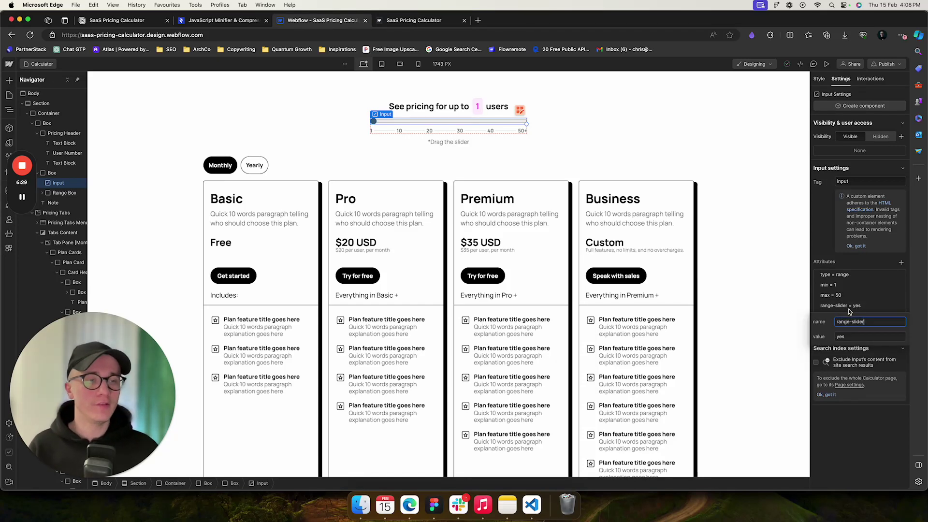
{"action": "key", "text": "Tab"}
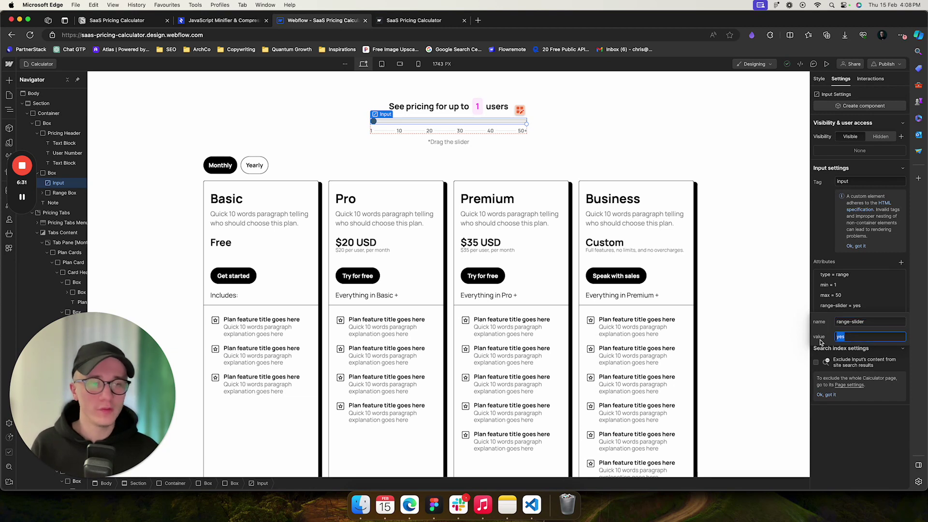
{"action": "type", "text": "1"}
{"action": "key", "text": "Return"}
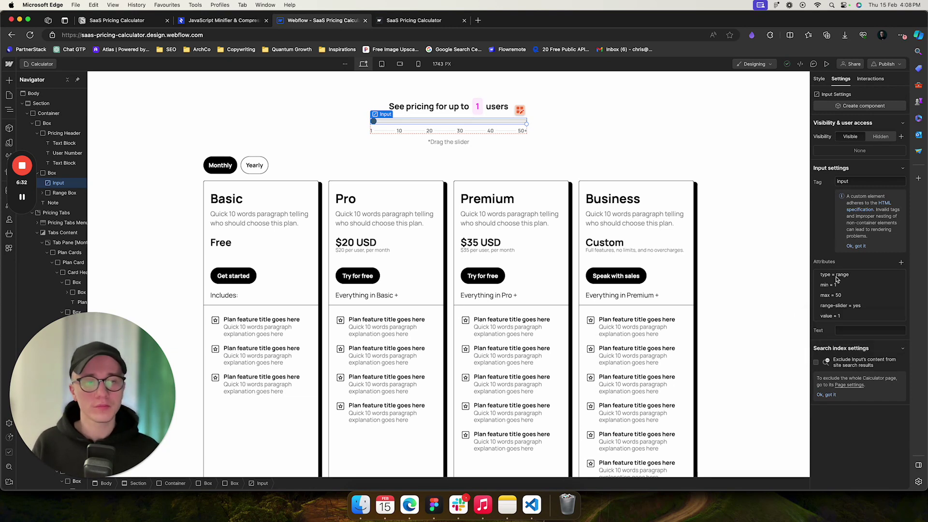
{"action": "left_click", "coordinate": [825, 310]}
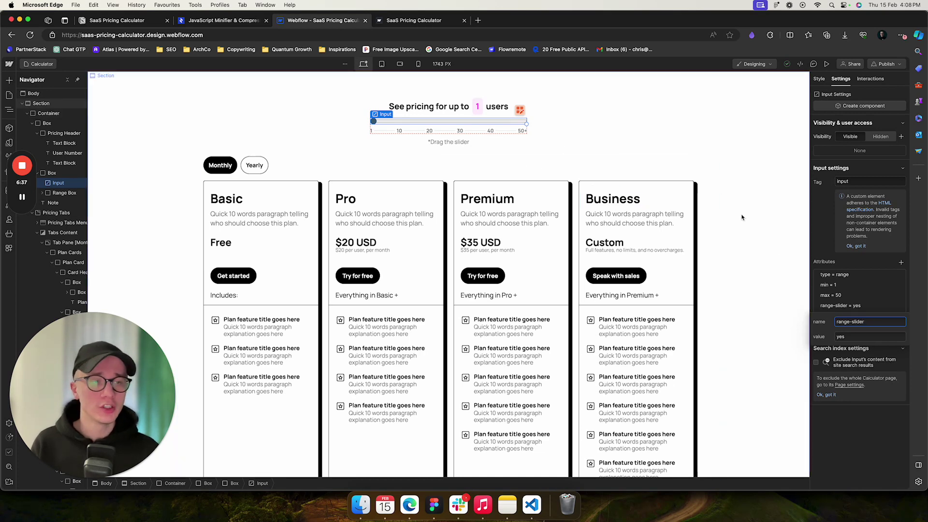
{"action": "left_click", "coordinate": [600, 136]}
{"action": "scroll", "coordinate": [604, 194], "scroll_direction": "up", "scroll_amount": 7}
{"action": "scroll", "coordinate": [600, 242], "scroll_direction": "down", "scroll_amount": 5}
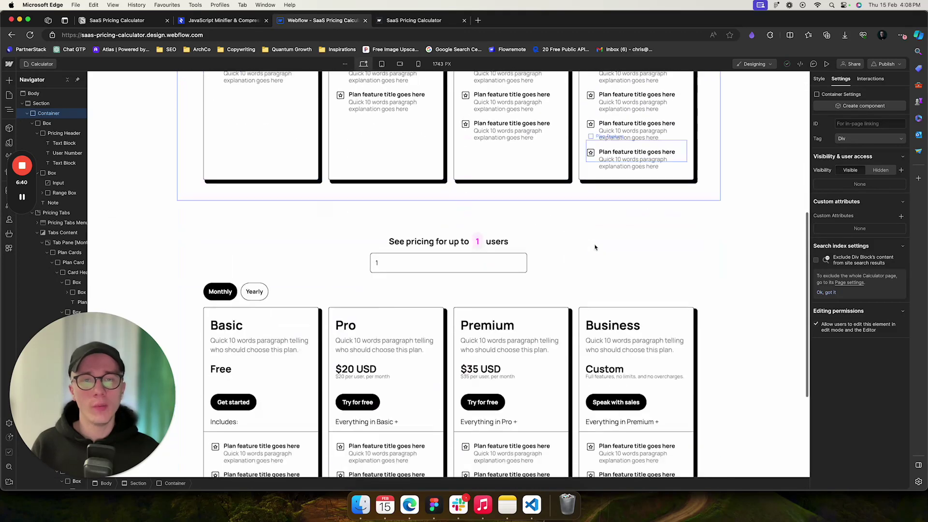
Step: Inspect the attributes of the text-input version's input element, and go back to the pricing slider's input to view its attributes
{"action": "left_click", "coordinate": [382, 197]}
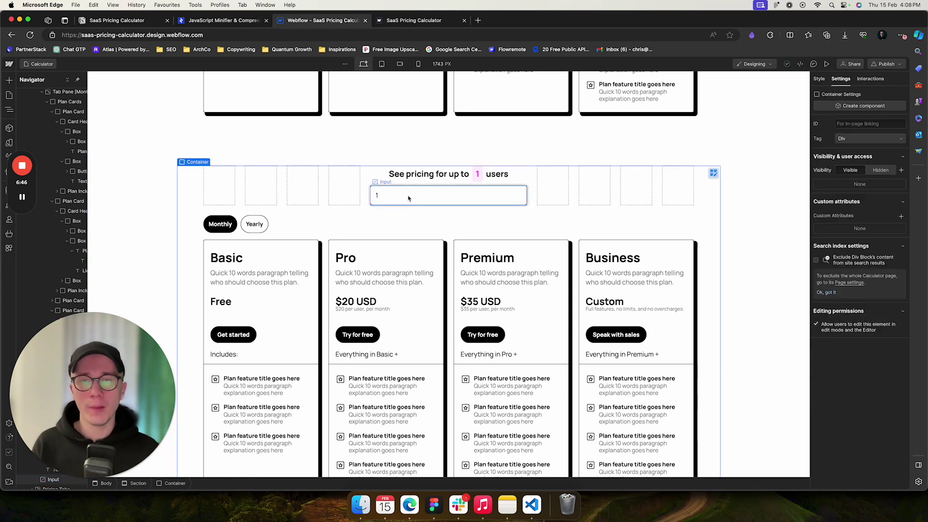
{"action": "left_click", "coordinate": [565, 167]}
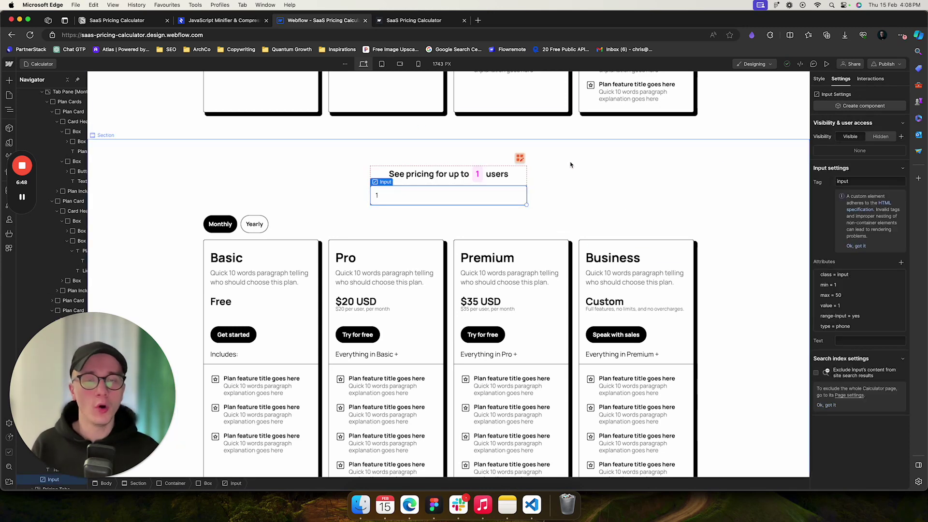
{"action": "left_click", "coordinate": [398, 197]}
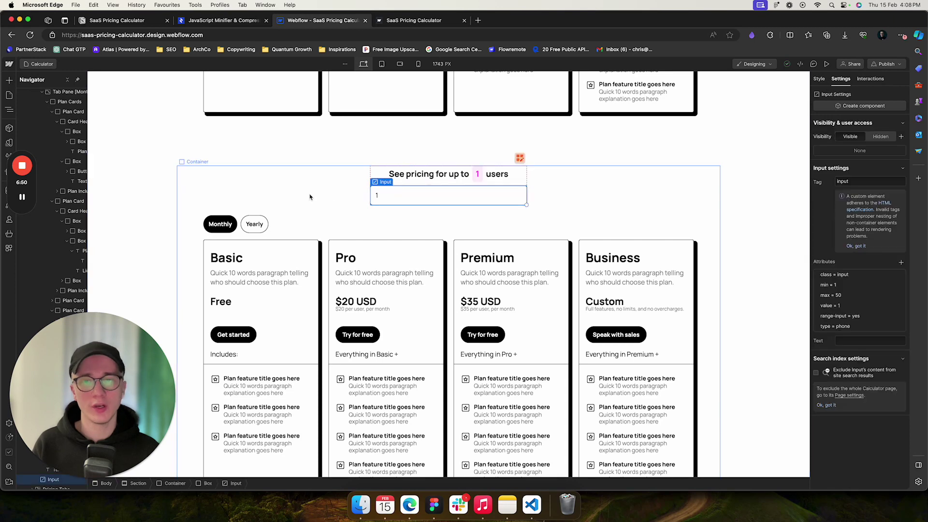
{"action": "left_click", "coordinate": [292, 149]}
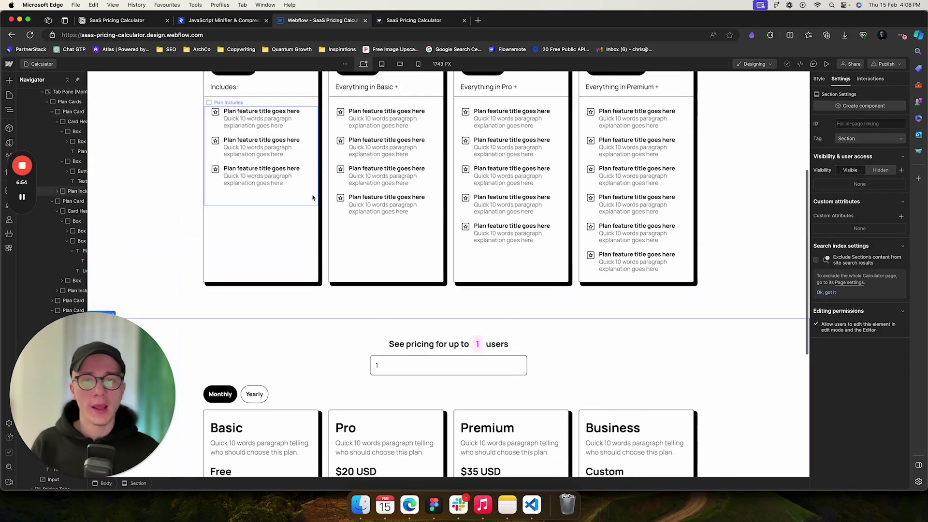
{"action": "left_click", "coordinate": [396, 127]}
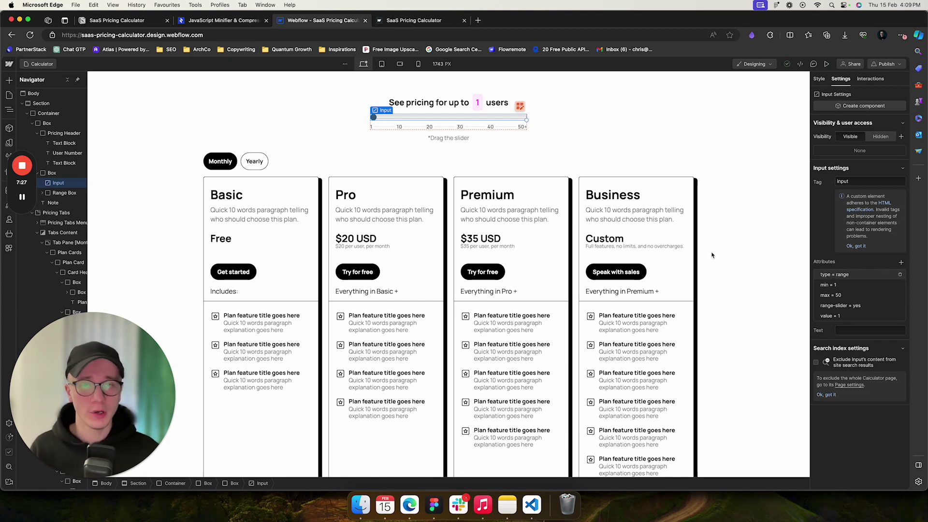
{"action": "left_click", "coordinate": [332, 141]}
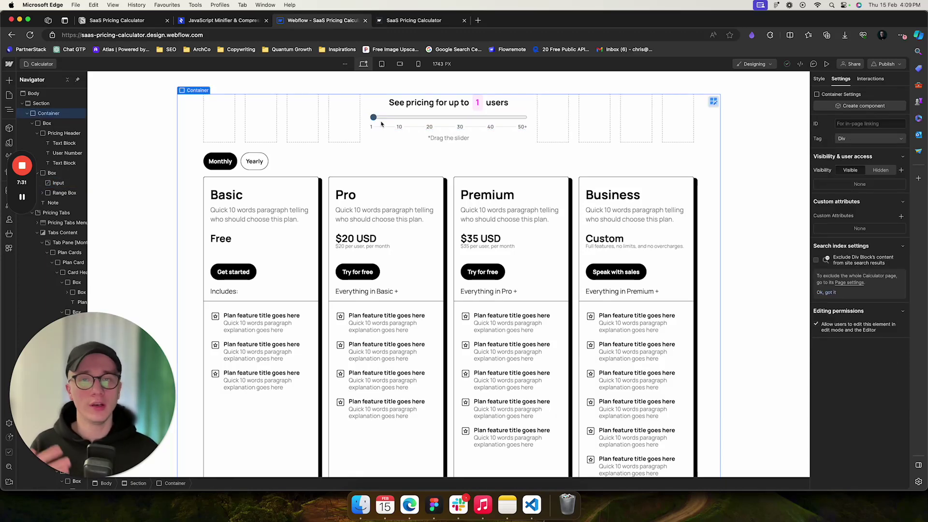
Step: Try adding an attribute named class without a value to the pricing slider's input element, and discard it
{"action": "left_click", "coordinate": [397, 120]}
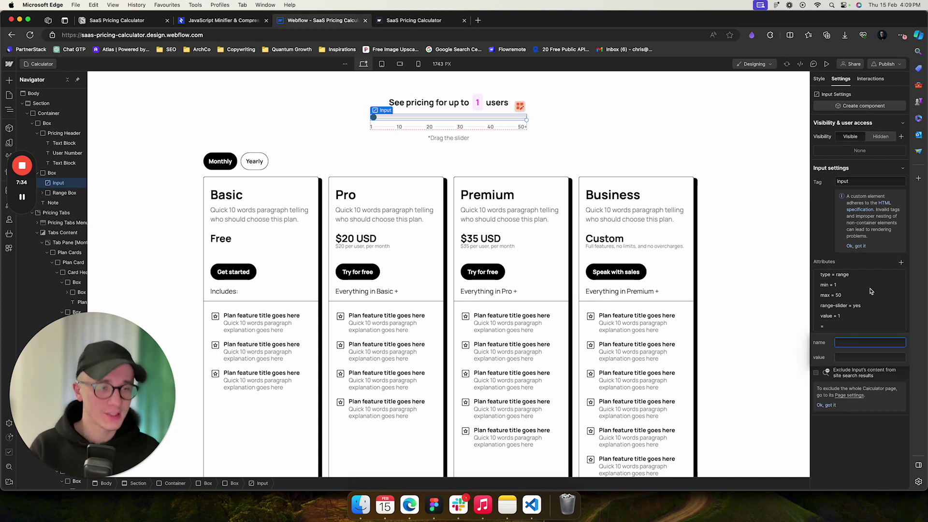
{"action": "type", "text": "ss"}
{"action": "key", "text": "Tab"}
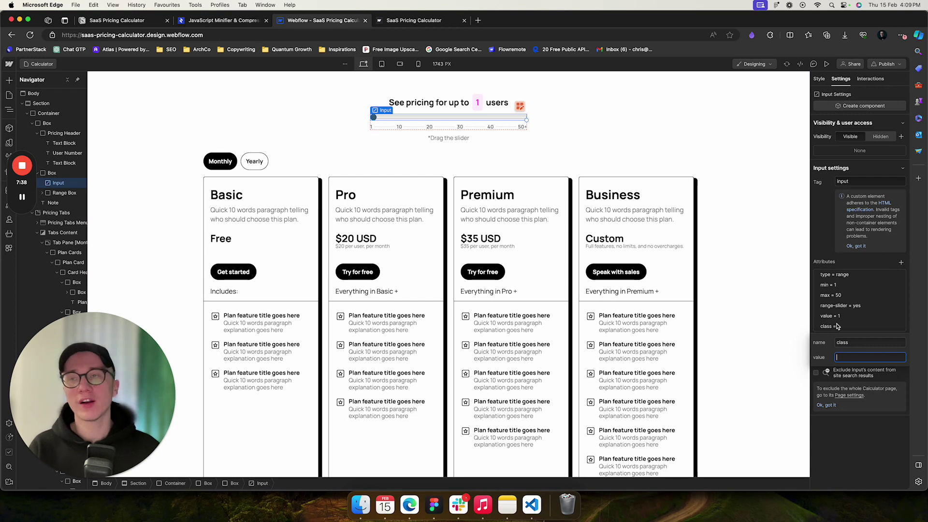
{"action": "left_click", "coordinate": [862, 263]}
{"action": "left_click", "coordinate": [901, 327]}
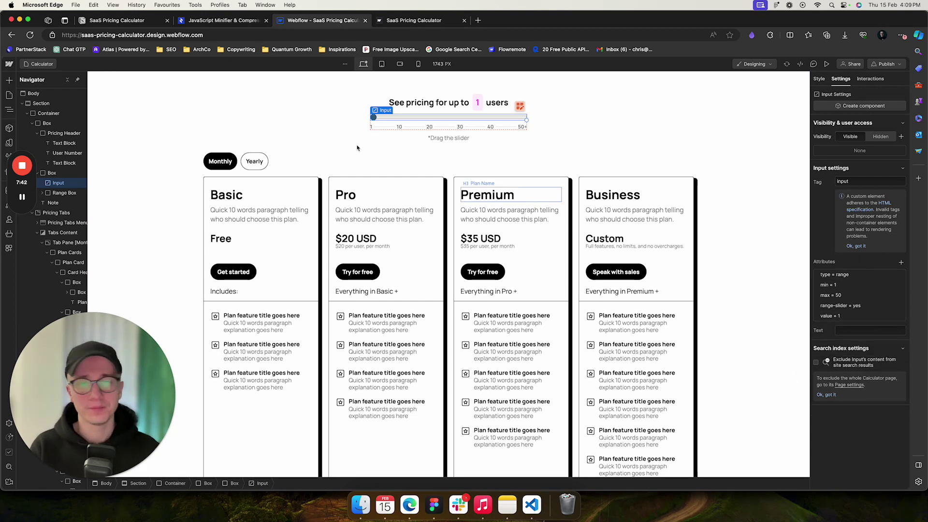
Step: Check the plan-card entry in the documentation's Custom Attributes table, and return to the slider calculator in the Webflow Designer
{"action": "left_click", "coordinate": [134, 25]}
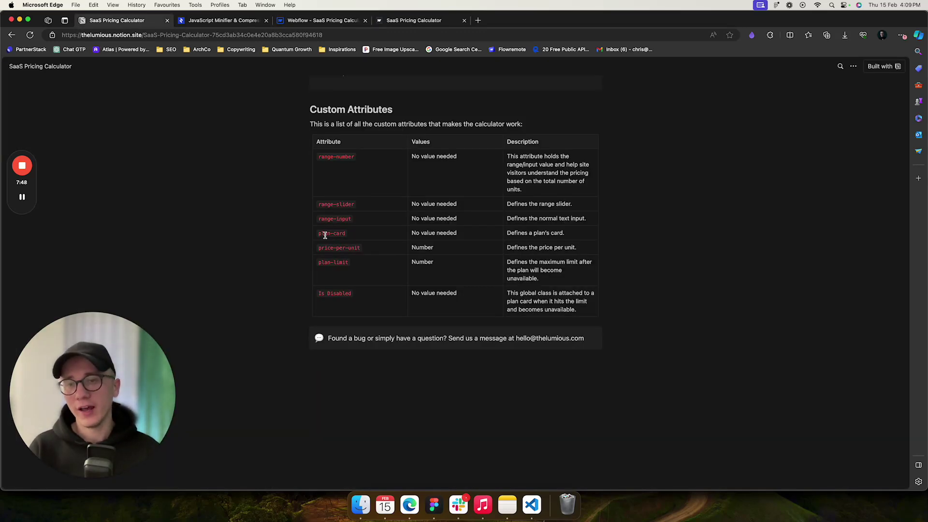
{"action": "left_click", "coordinate": [308, 23]}
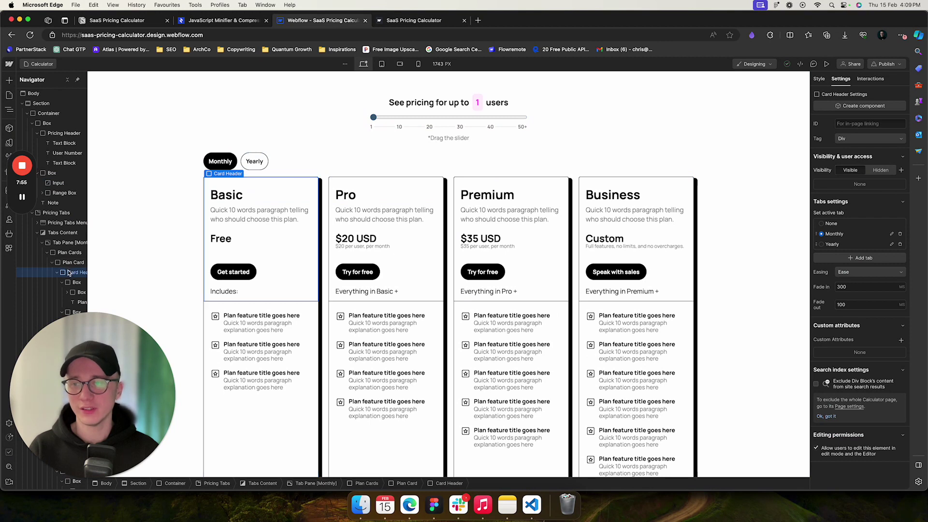
{"action": "left_click", "coordinate": [81, 479]}
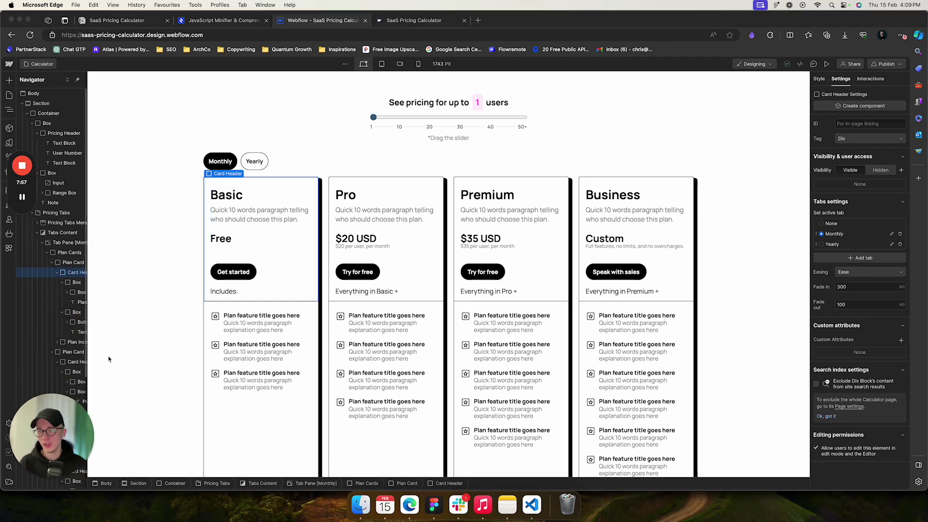
{"action": "left_click_drag", "start_coordinate": [102, 333], "coordinate": [162, 92]}
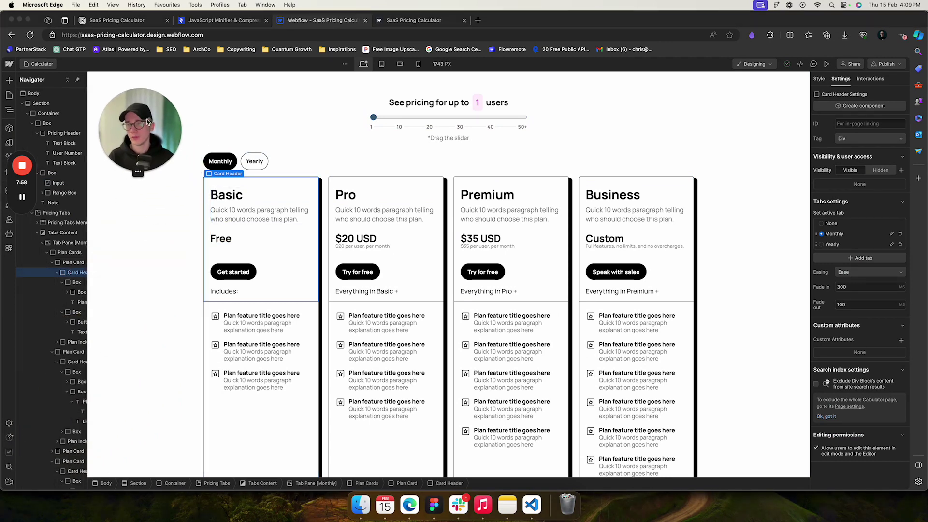
Step: Inspect the Basic Plan Card's plan-card attribute, and collapse the monthly plan cards in the element tree
{"action": "left_click", "coordinate": [67, 266]}
{"action": "left_click", "coordinate": [68, 262]}
{"action": "left_click", "coordinate": [52, 262]}
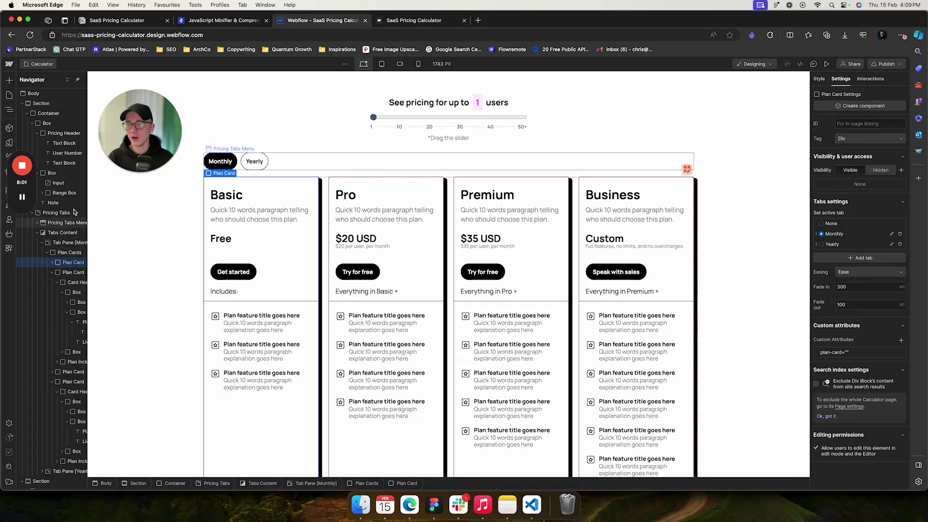
{"action": "left_click", "coordinate": [52, 272]}
{"action": "left_click", "coordinate": [52, 292]}
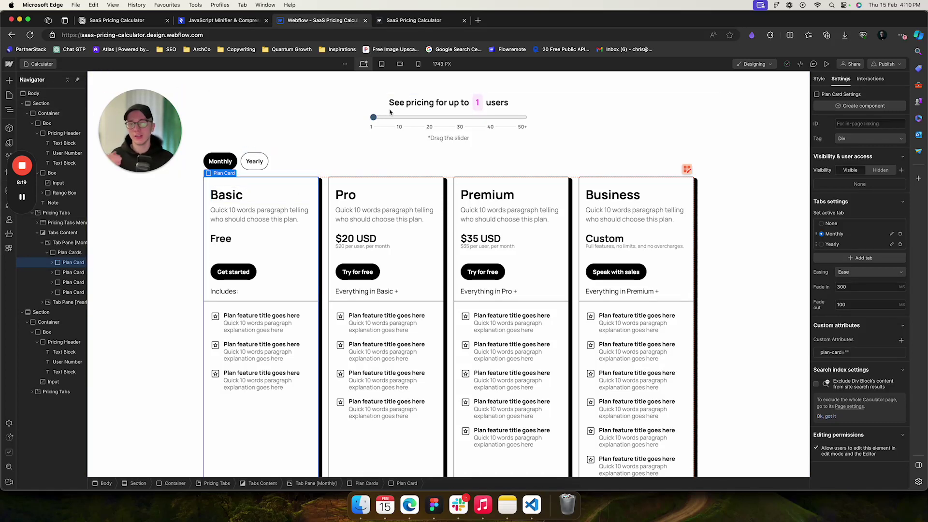
Step: Test the published calculator with the slider set to 15 users, and check the price-per-unit entry in the documentation's attribute table
{"action": "left_click", "coordinate": [418, 22]}
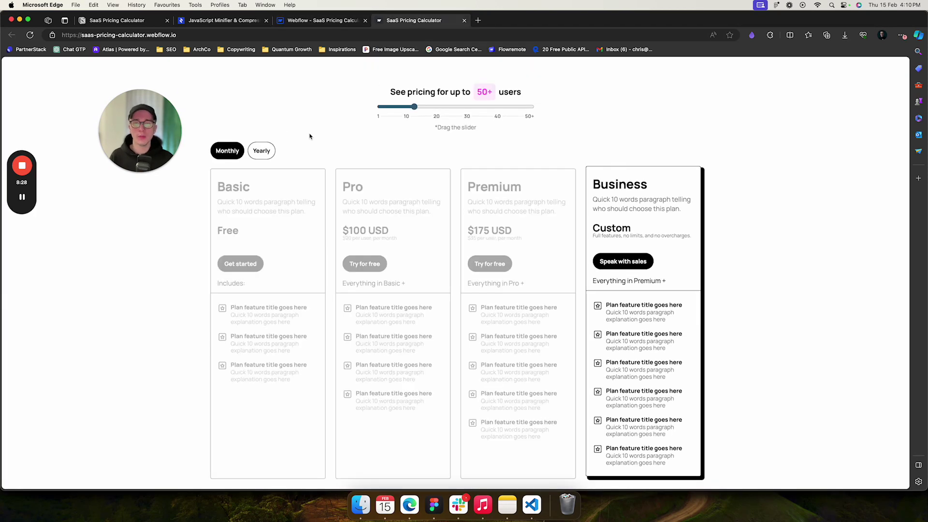
{"action": "mouse_move", "coordinate": [414, 107]}
{"action": "left_mouse_down"}
{"action": "mouse_move", "coordinate": [391, 109]}
{"action": "mouse_move", "coordinate": [423, 108]}
{"action": "left_mouse_up"}
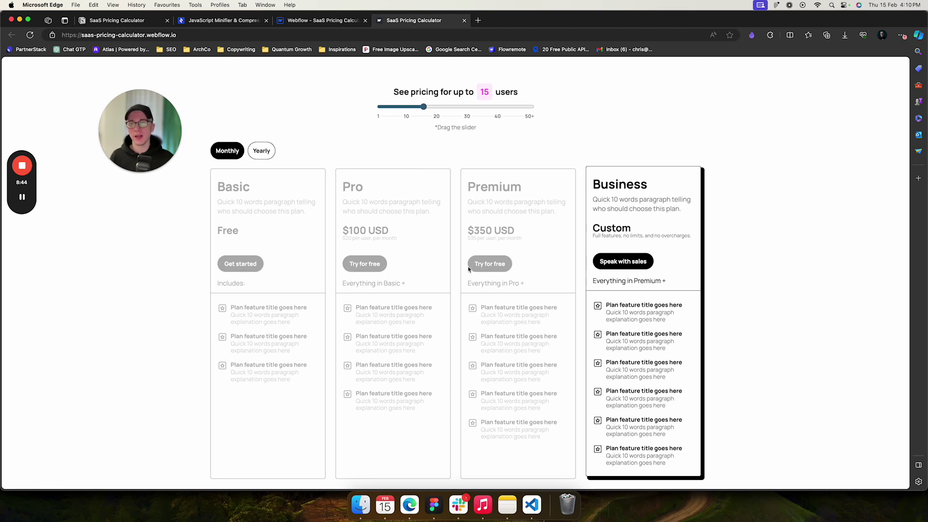
{"action": "left_click", "coordinate": [125, 23]}
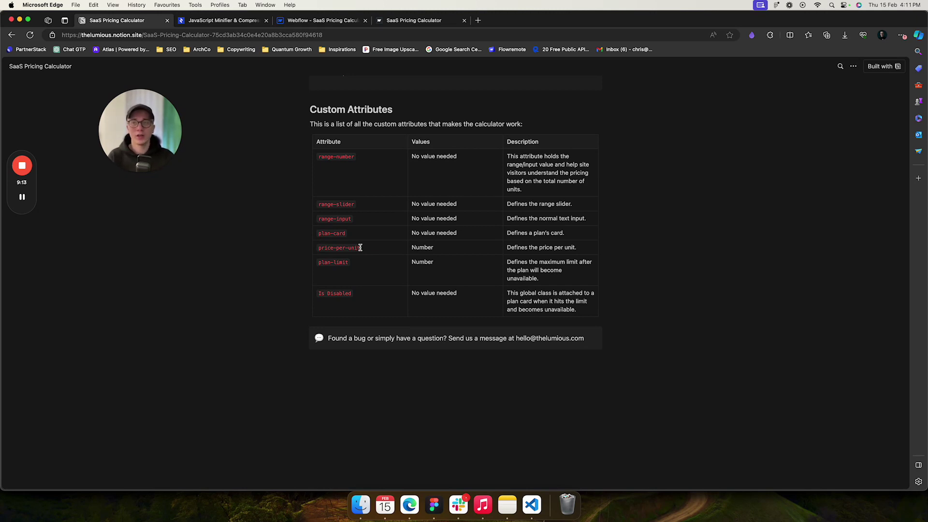
Step: Return to the Webflow Designer, and inspect the custom attributes of the Pro and Premium price numbers, including Premium's price-per-unit value
{"action": "left_click", "coordinate": [322, 22]}
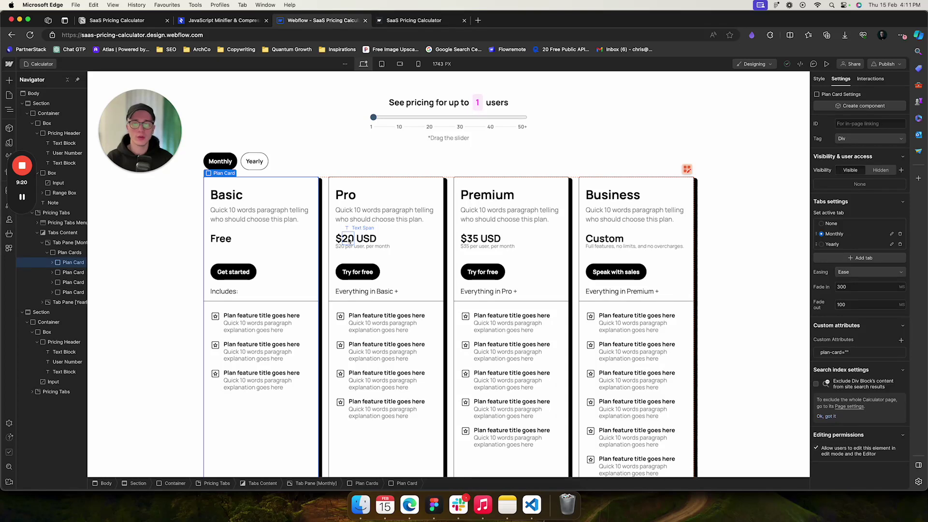
{"action": "left_click", "coordinate": [350, 240]}
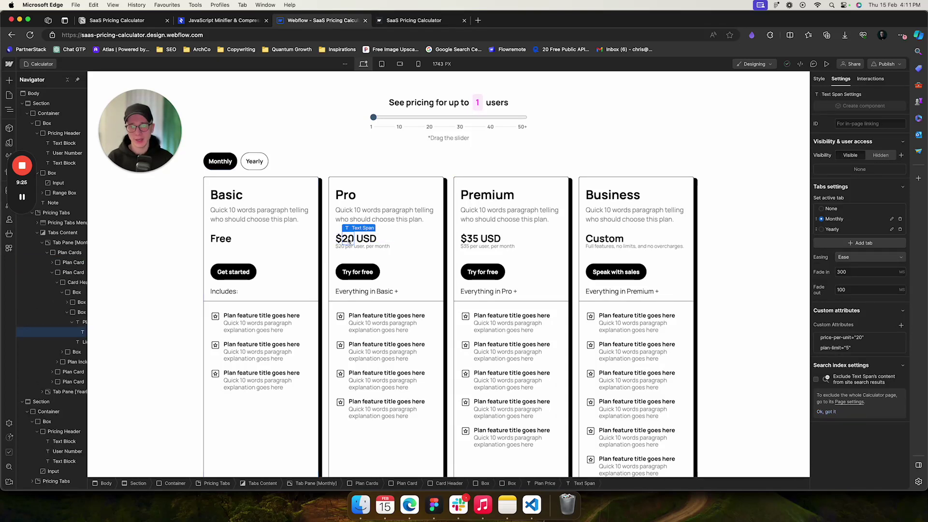
{"action": "left_click", "coordinate": [472, 239]}
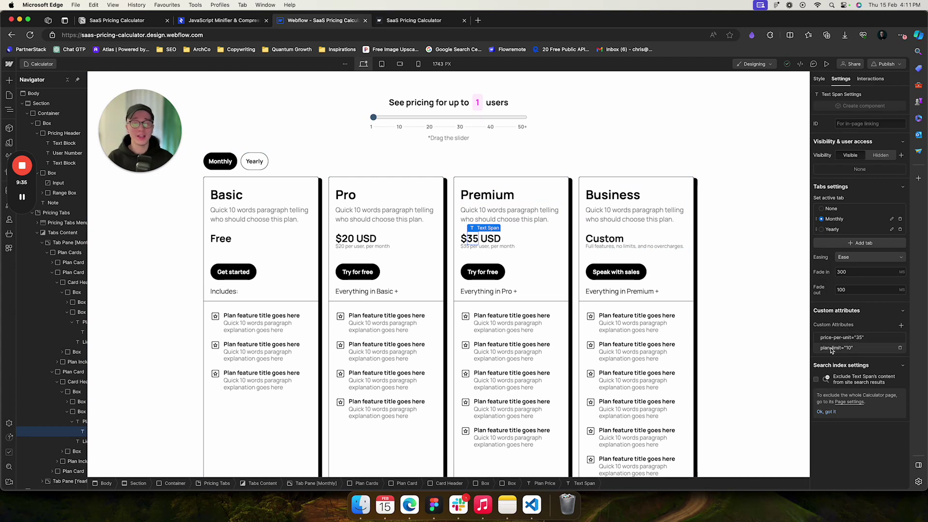
{"action": "left_click", "coordinate": [854, 340]}
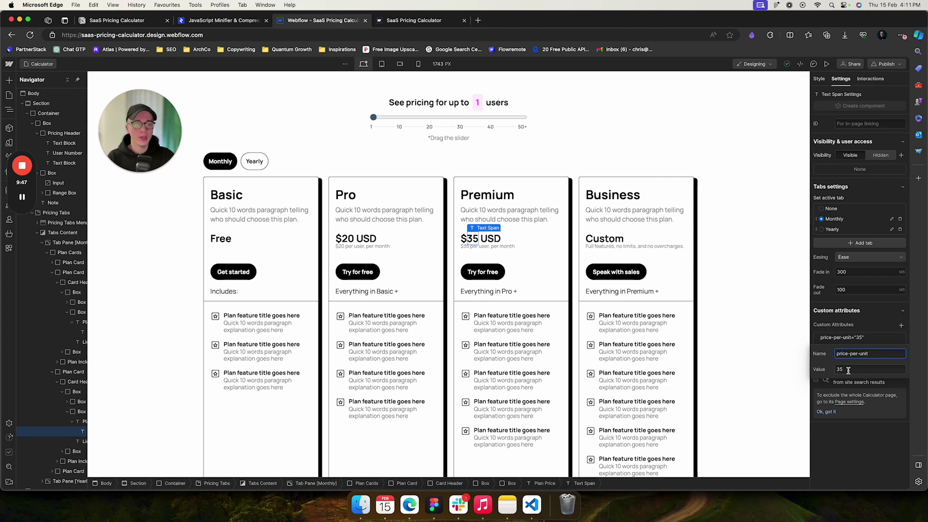
{"action": "double_click", "coordinate": [840, 369]}
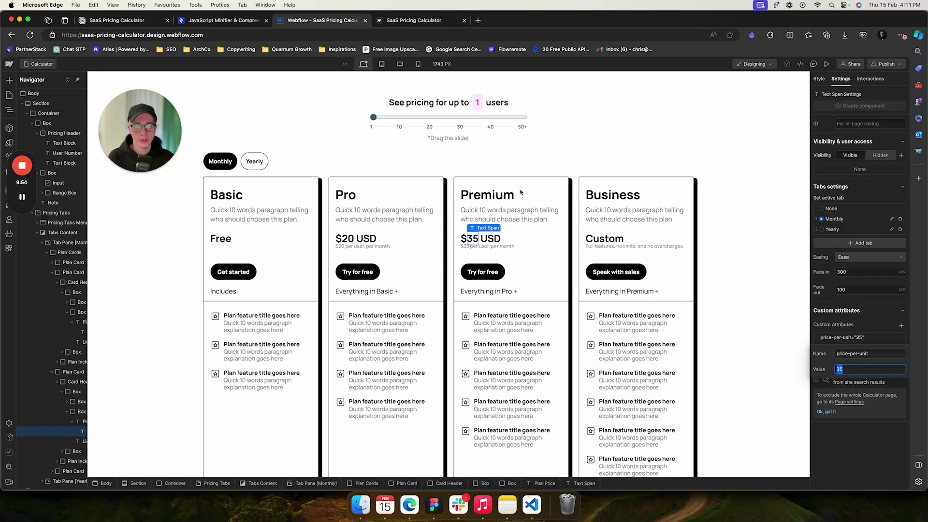
Step: Examine the name and value of the price-per-unit attribute on the Pro plan's price number, and close it unchanged
{"action": "left_click", "coordinate": [341, 235]}
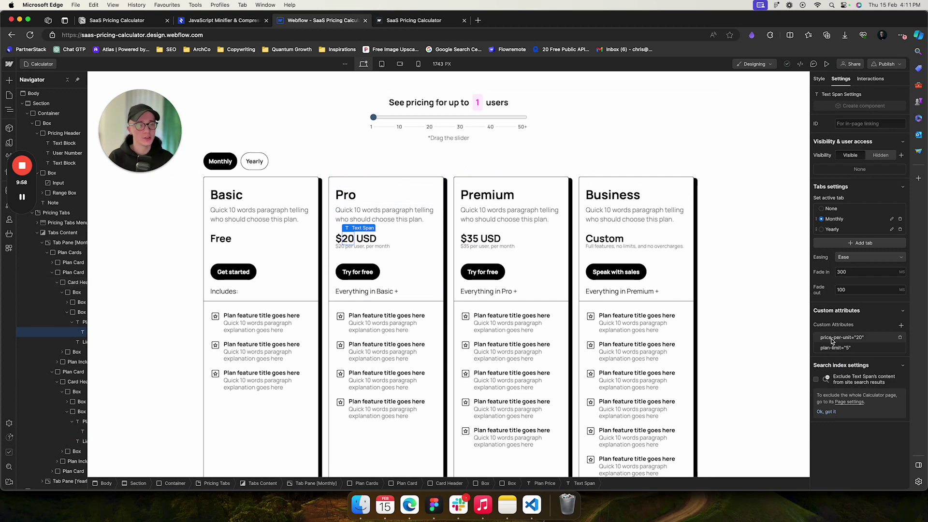
{"action": "left_click", "coordinate": [857, 339]}
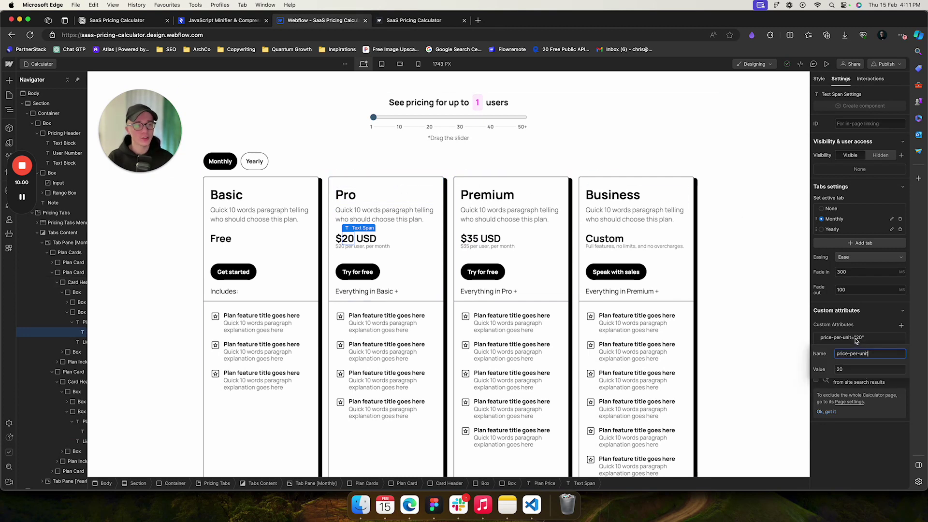
{"action": "left_click", "coordinate": [857, 341]}
{"action": "left_click", "coordinate": [860, 340]}
{"action": "double_click", "coordinate": [845, 369]}
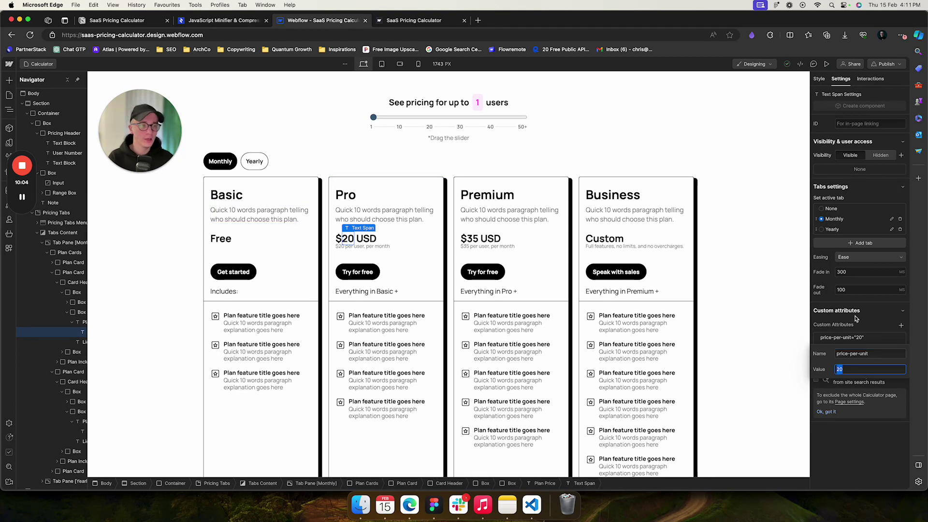
{"action": "left_click", "coordinate": [871, 325]}
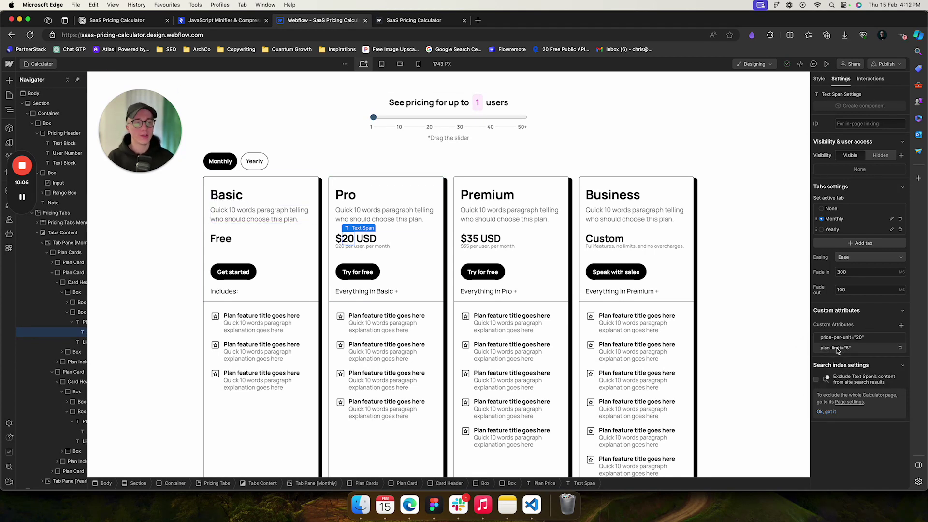
Step: Examine the Pro price's plan-limit attribute, and test that limit on the published page by setting the slider to 6 users
{"action": "left_click", "coordinate": [834, 349]}
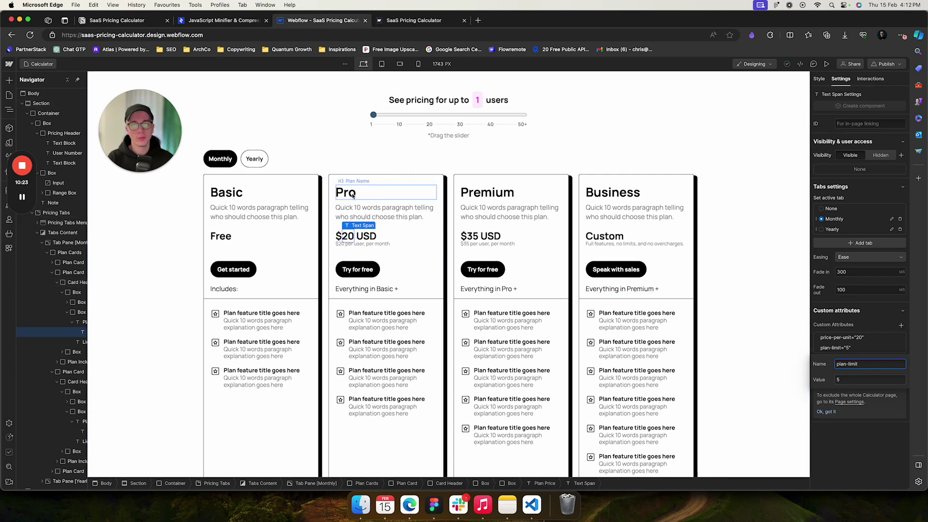
{"action": "left_click", "coordinate": [837, 380]}
{"action": "type", "text": "5"}
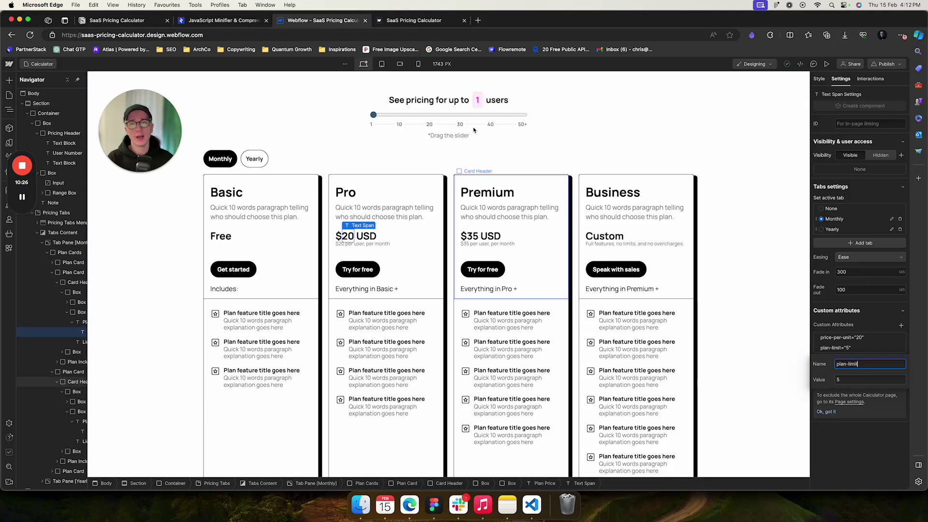
{"action": "left_click", "coordinate": [417, 22]}
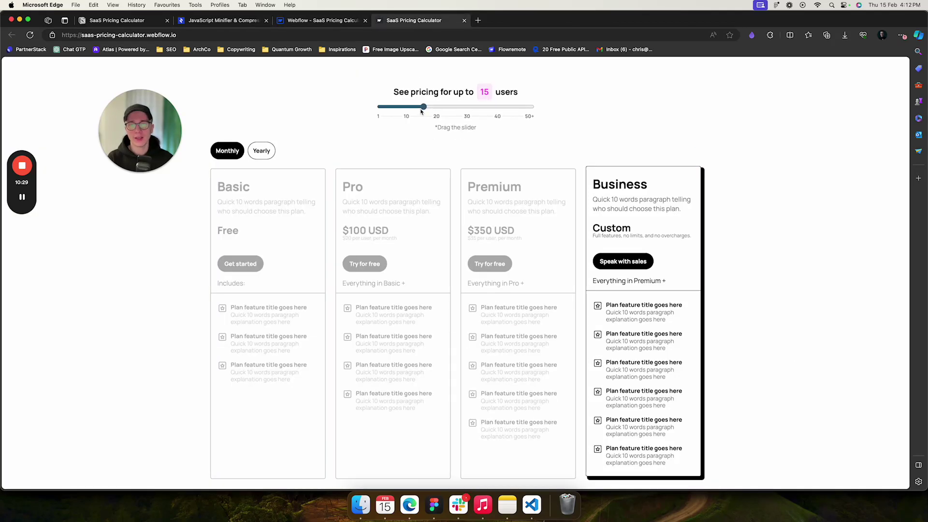
{"action": "left_click_drag", "start_coordinate": [423, 106], "coordinate": [396, 109]}
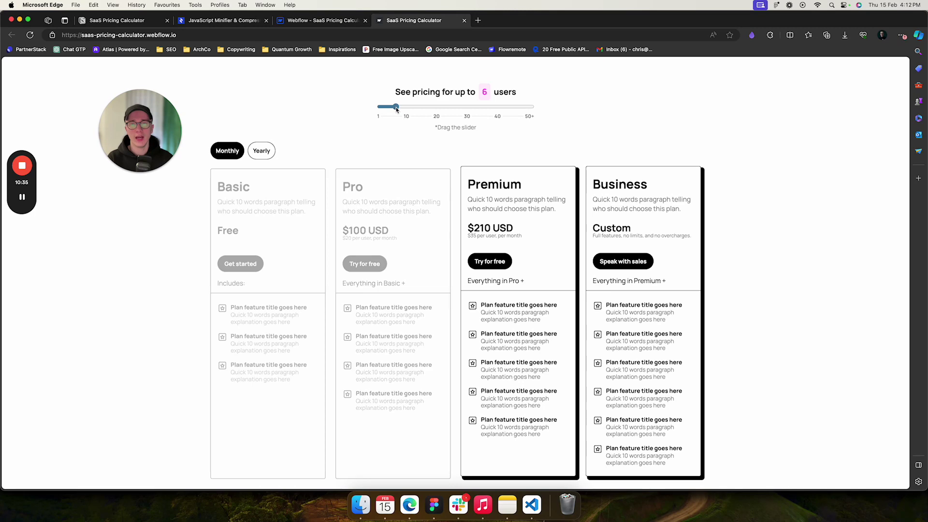
Step: Examine the Premium price's plan-limit attribute in the Designer, and test that limit on the published page with 11 users
{"action": "left_click", "coordinate": [323, 21]}
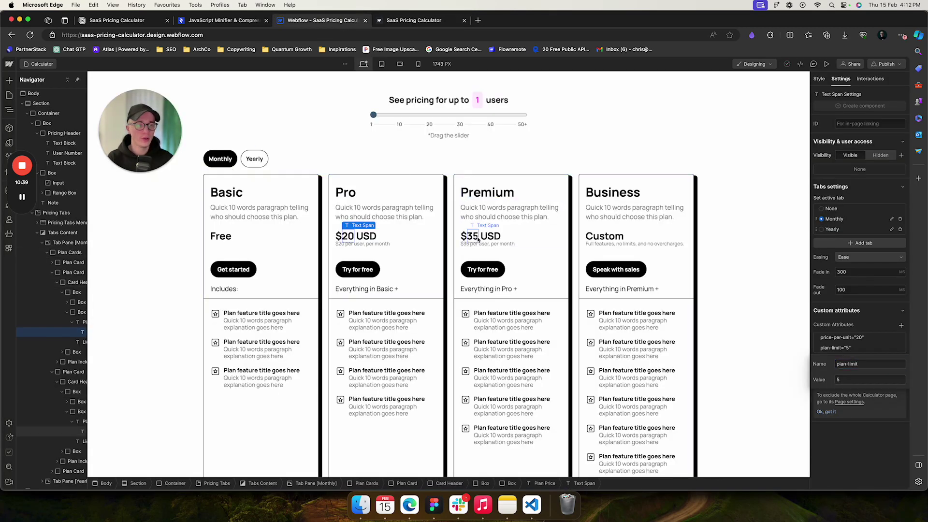
{"action": "left_click", "coordinate": [479, 237]}
{"action": "left_click", "coordinate": [860, 365]}
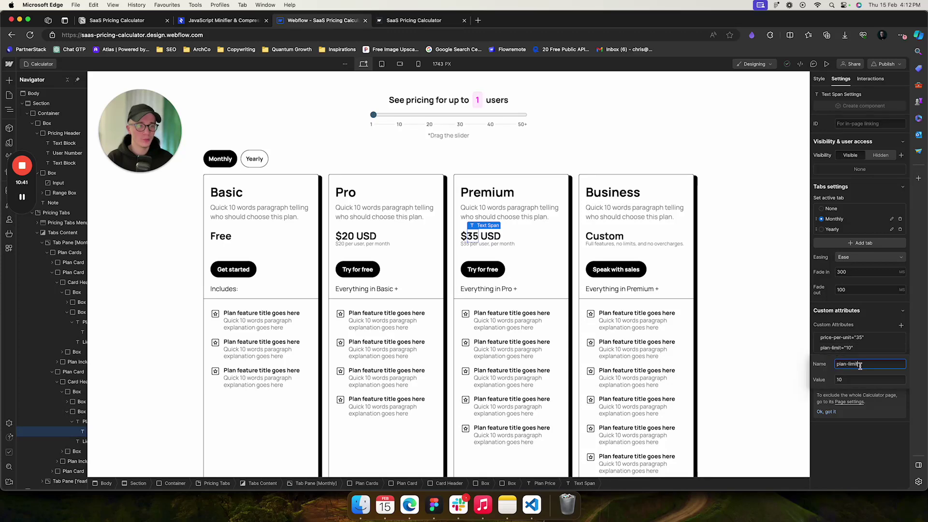
{"action": "left_click", "coordinate": [414, 21]}
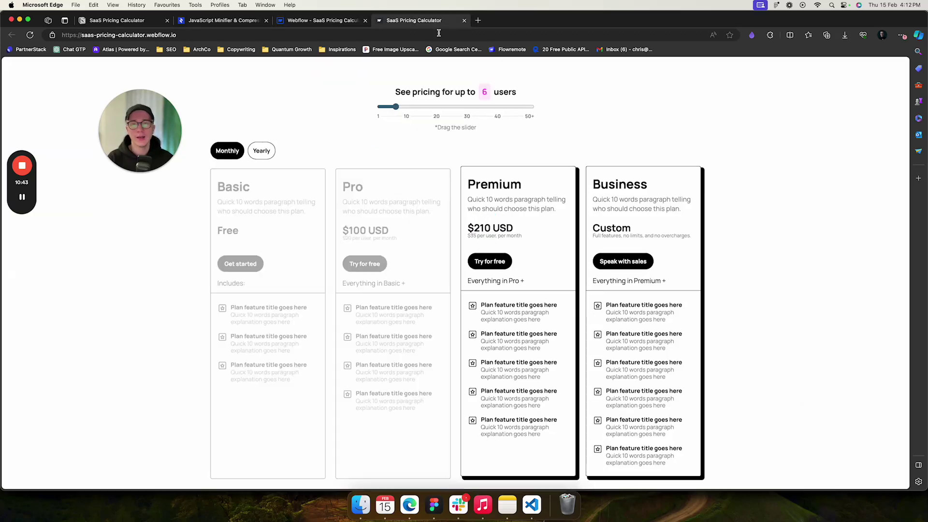
{"action": "left_click_drag", "start_coordinate": [400, 108], "coordinate": [412, 108]}
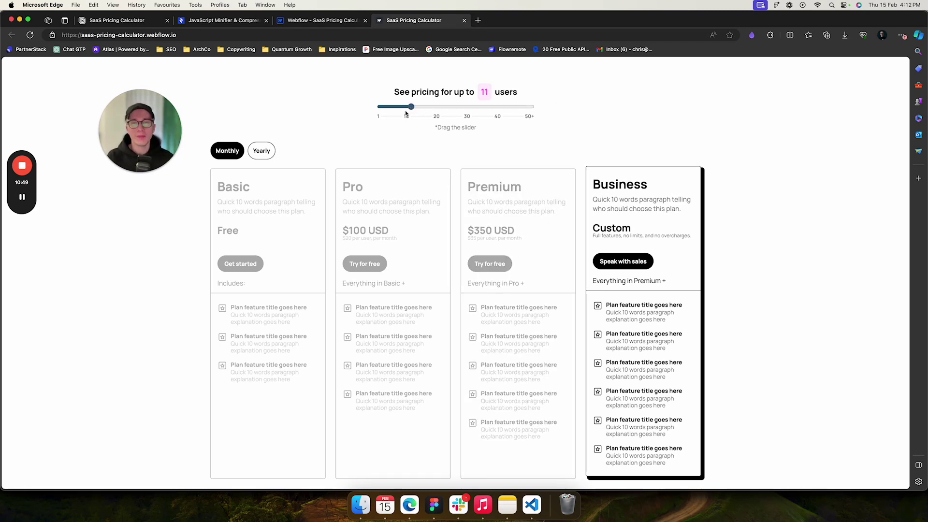
Step: Examine the range slider input's attributes in the Designer, and test its maximum on the published page by setting 50 users
{"action": "key", "text": "Right"}
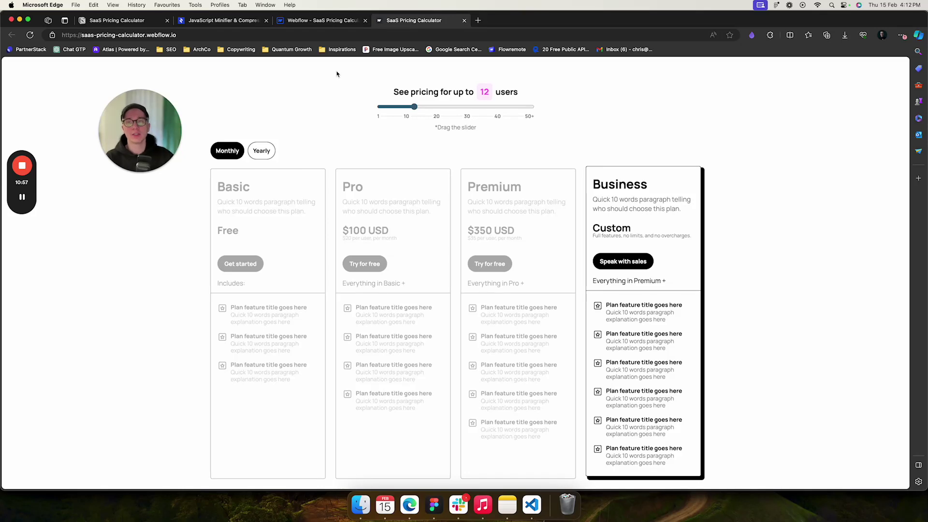
{"action": "left_click", "coordinate": [308, 22]}
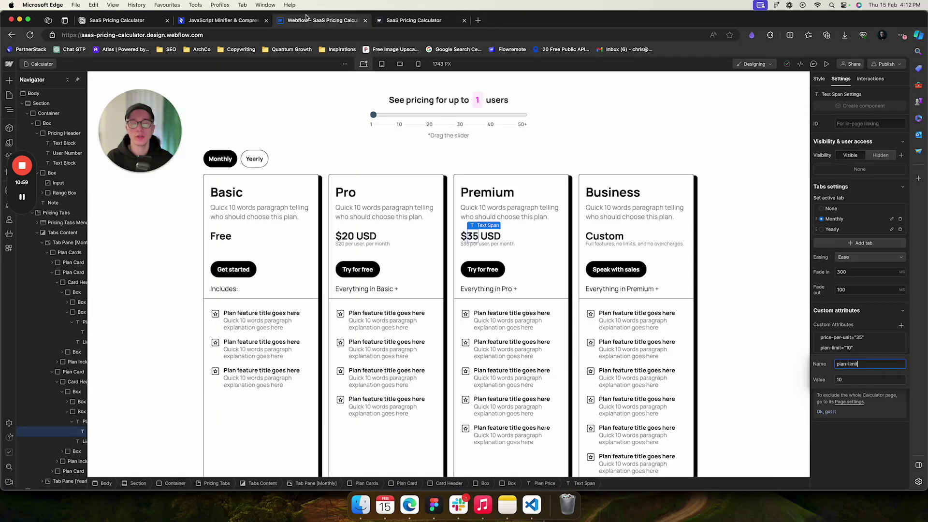
{"action": "left_click", "coordinate": [437, 118]}
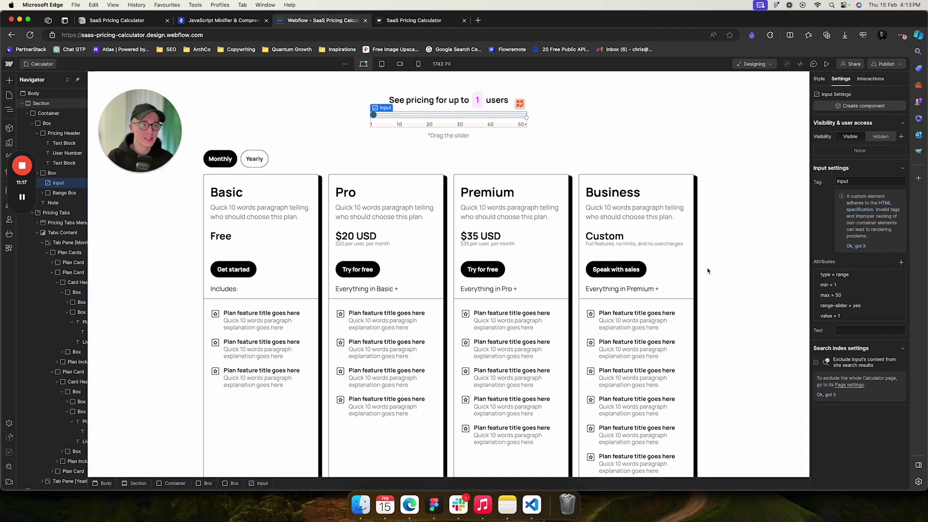
{"action": "left_click", "coordinate": [424, 20]}
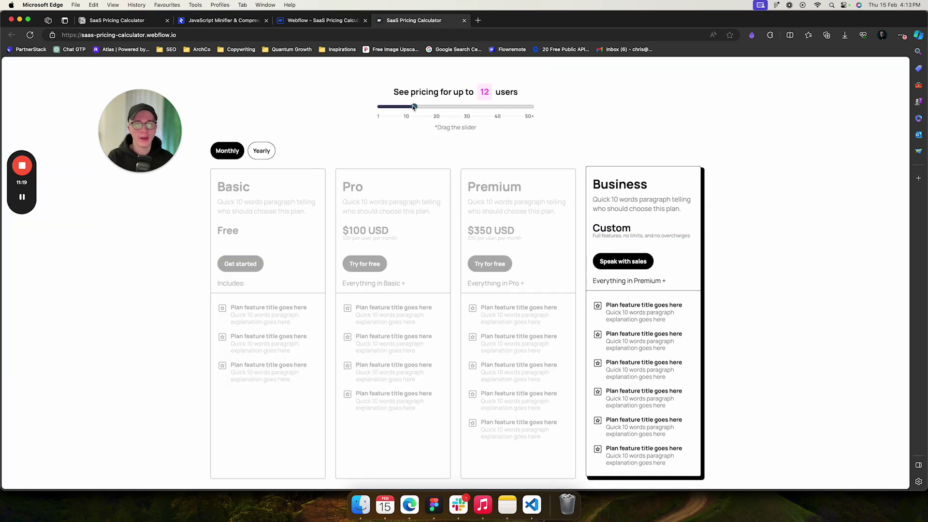
{"action": "left_click_drag", "start_coordinate": [501, 112], "coordinate": [535, 111]}
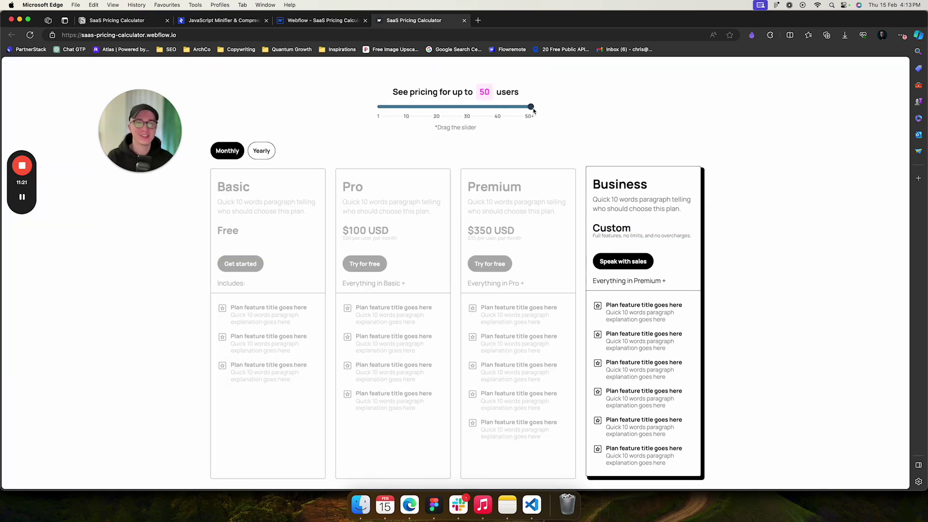
Step: Examine the text input's attributes in the Designer, and test its maximum on the published page by entering 51 users
{"action": "left_click", "coordinate": [327, 22]}
{"action": "scroll", "coordinate": [428, 240], "scroll_direction": "up", "scroll_amount": 5}
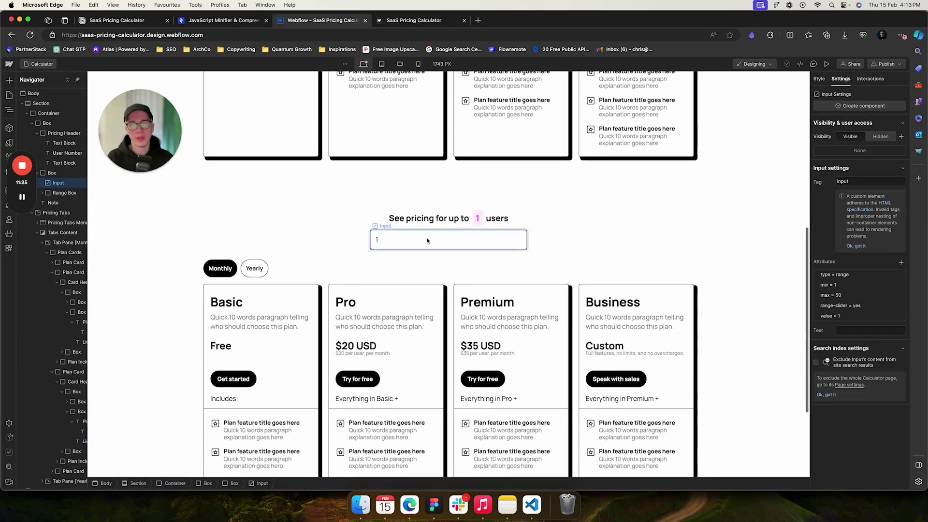
{"action": "left_click", "coordinate": [427, 240]}
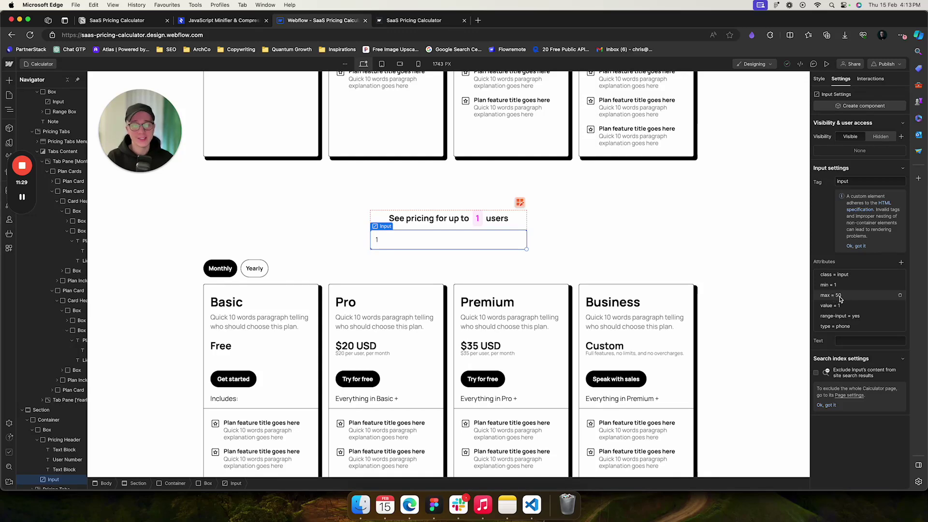
{"action": "left_click", "coordinate": [414, 22]}
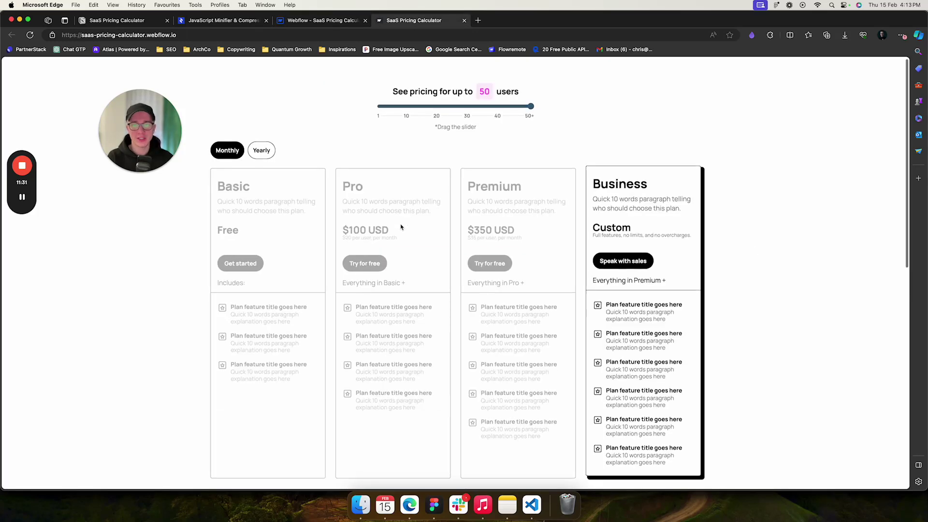
{"action": "scroll", "coordinate": [401, 227], "scroll_direction": "down", "scroll_amount": 8}
{"action": "left_click_drag", "start_coordinate": [417, 184], "coordinate": [373, 176]}
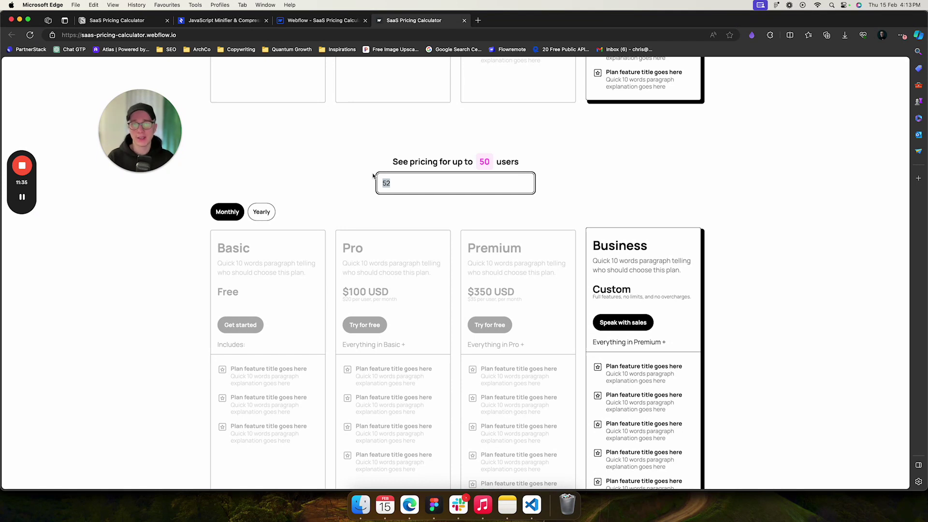
{"action": "type", "text": "51"}
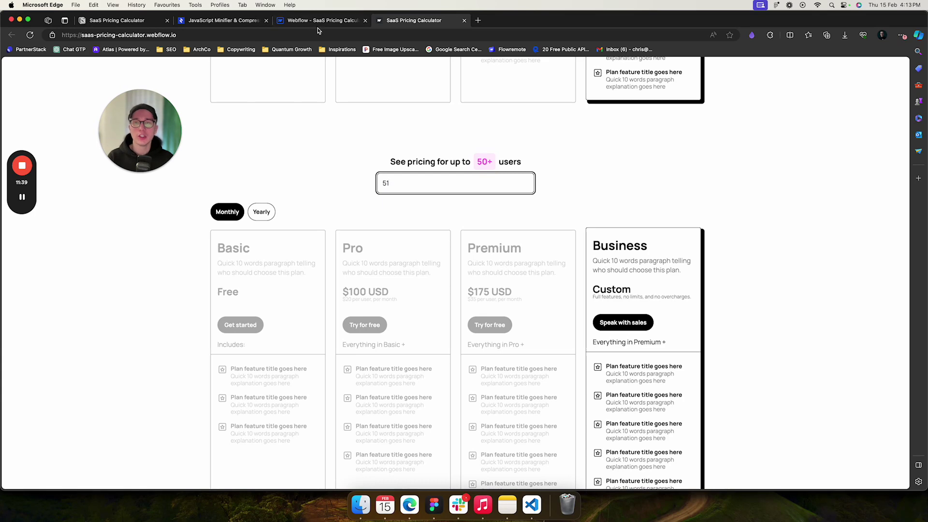
{"action": "double_click", "coordinate": [484, 162]}
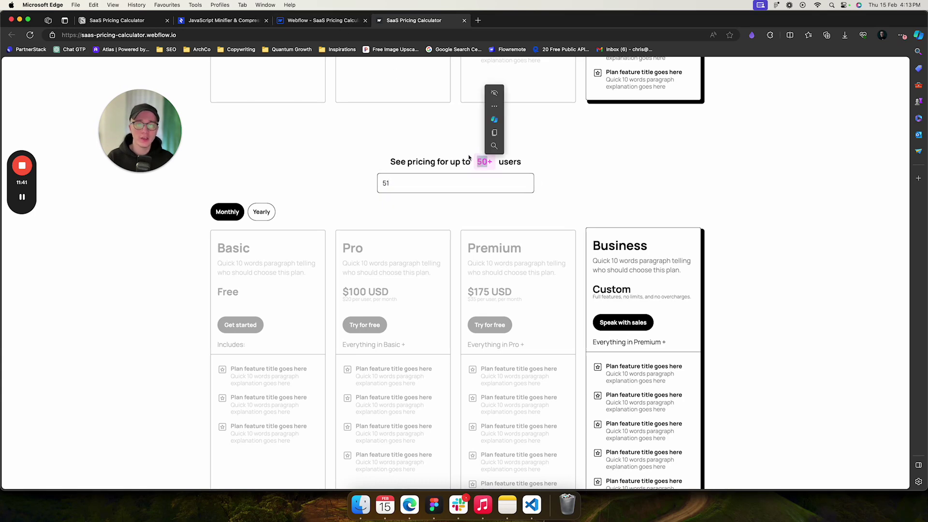
Step: Open the text input's max attribute in the Designer, and compare its value with the user number on the published page
{"action": "left_click", "coordinate": [323, 21]}
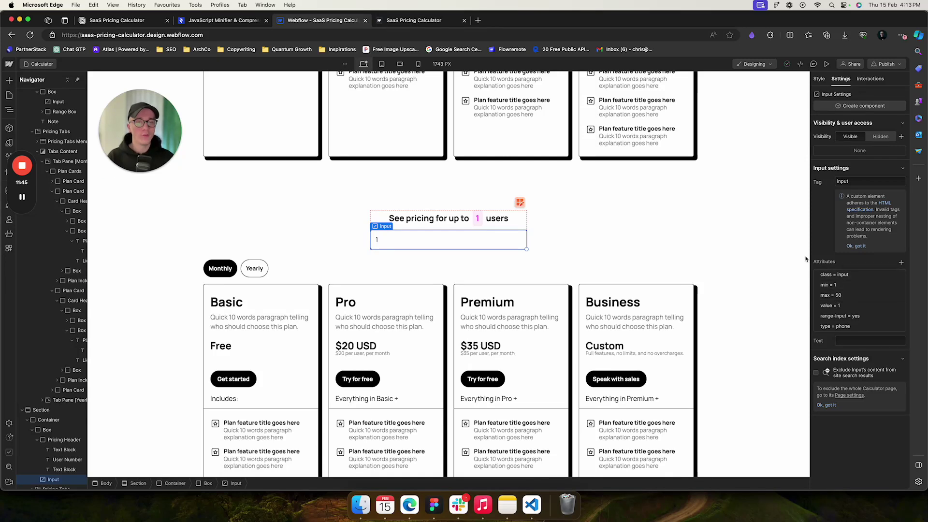
{"action": "left_click", "coordinate": [830, 296]}
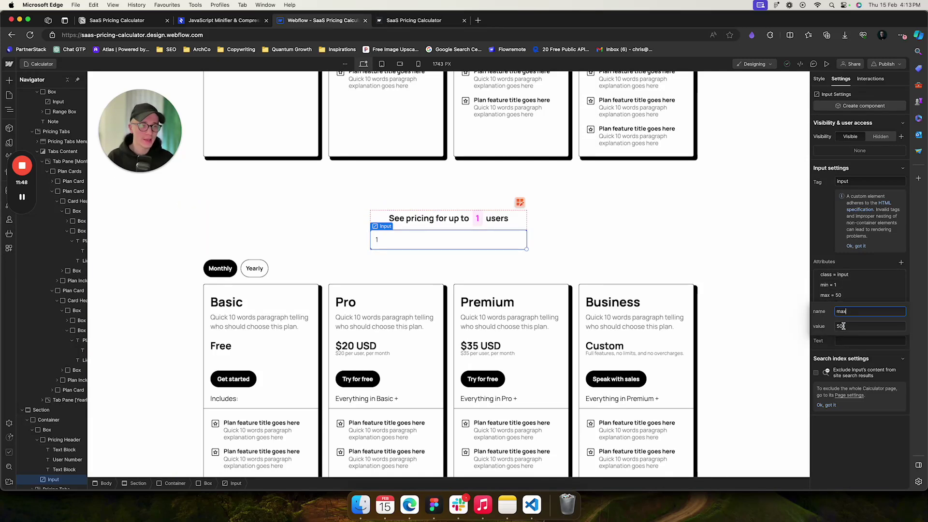
{"action": "key", "text": "Tab"}
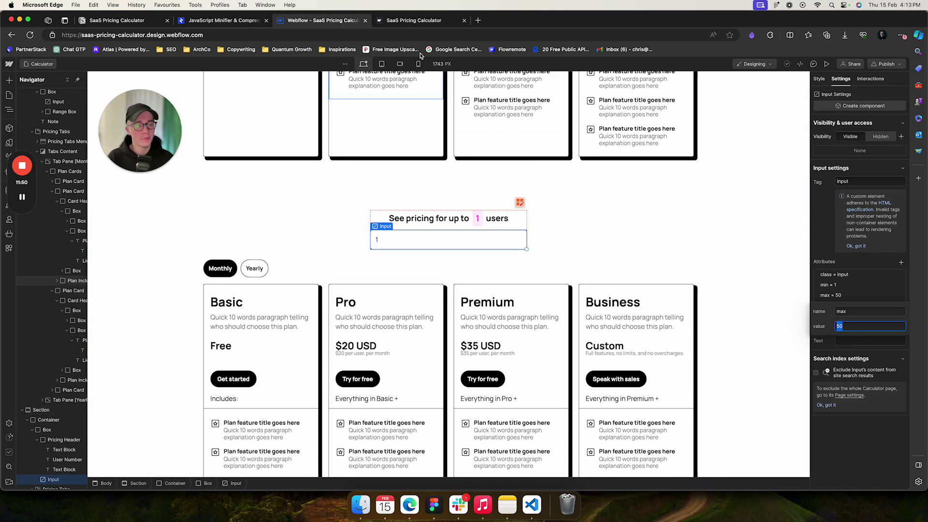
{"action": "left_click", "coordinate": [419, 21]}
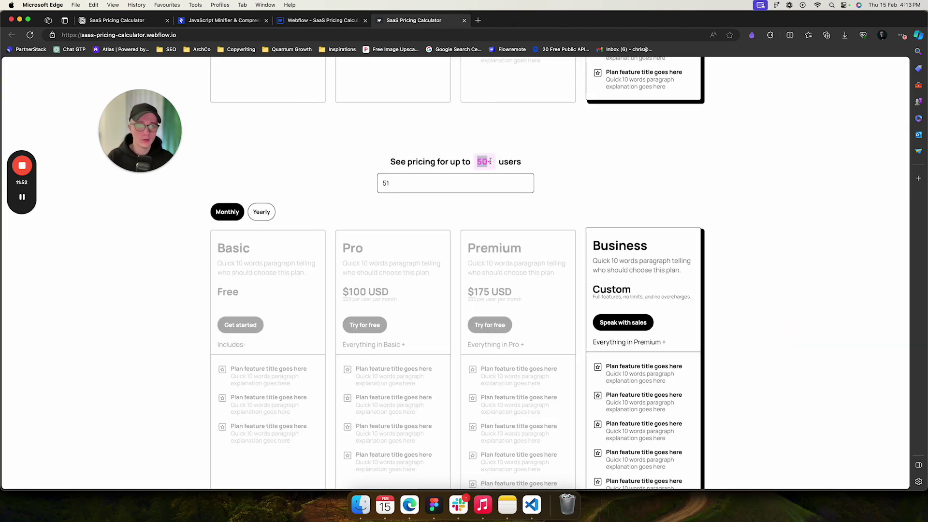
{"action": "left_click_drag", "start_coordinate": [477, 162], "coordinate": [489, 162]}
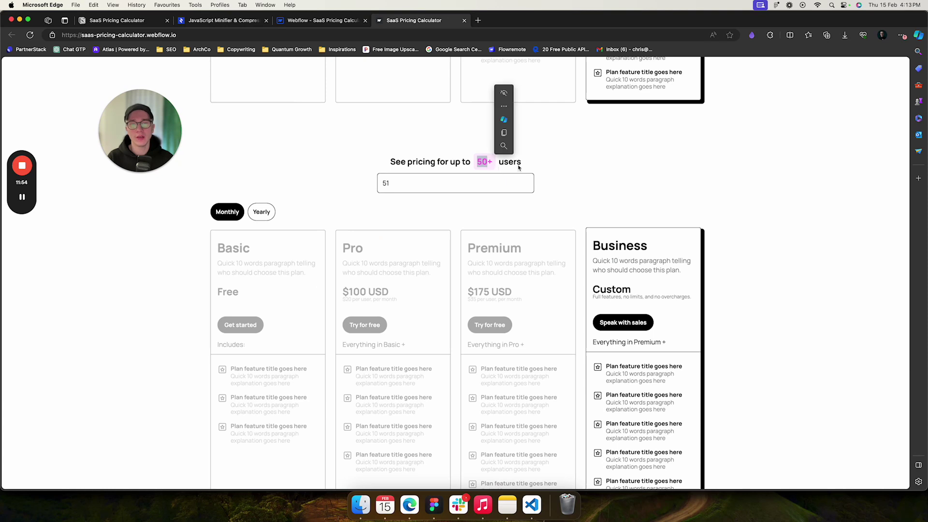
{"action": "left_click", "coordinate": [492, 164]}
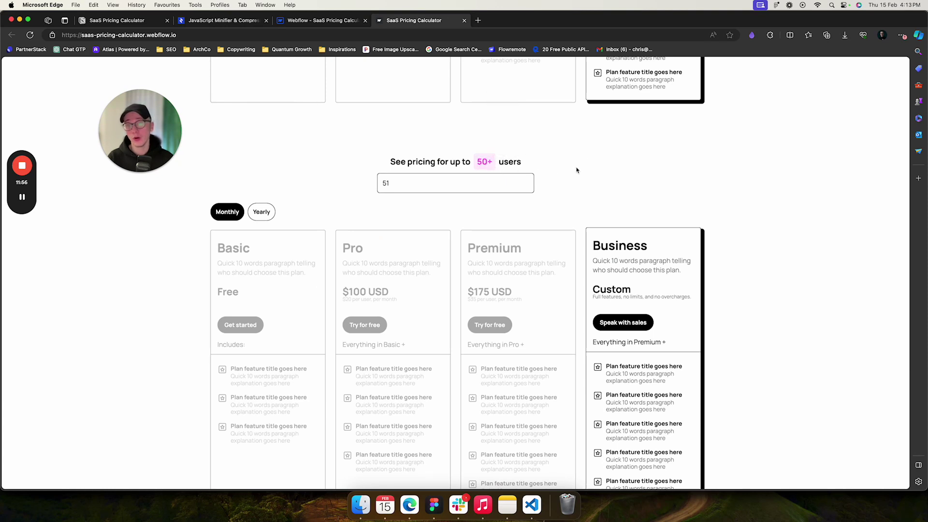
Step: Consult the custom attributes table in the documentation, and enter 1 user in the text input on the published page
{"action": "left_click", "coordinate": [104, 22]}
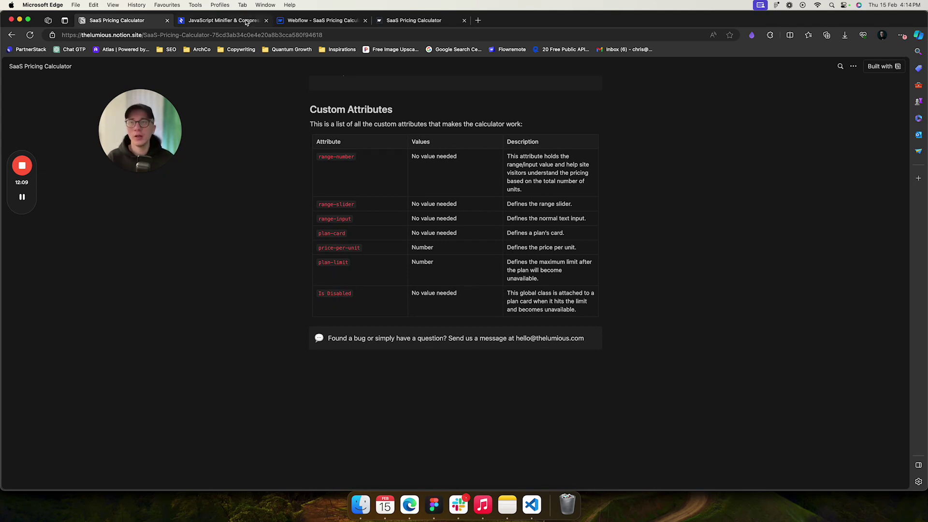
{"action": "left_click", "coordinate": [319, 22]}
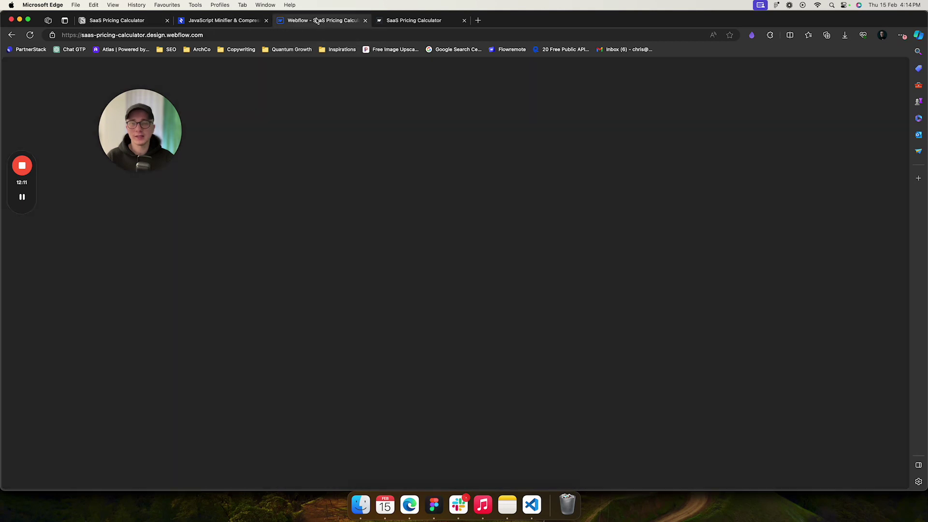
{"action": "left_click", "coordinate": [428, 25]}
{"action": "double_click", "coordinate": [370, 183]}
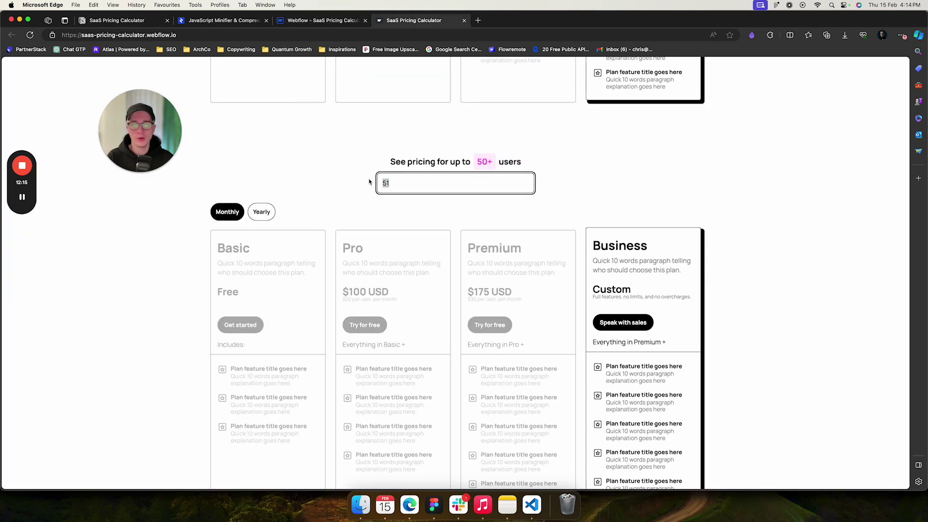
{"action": "type", "text": "1"}
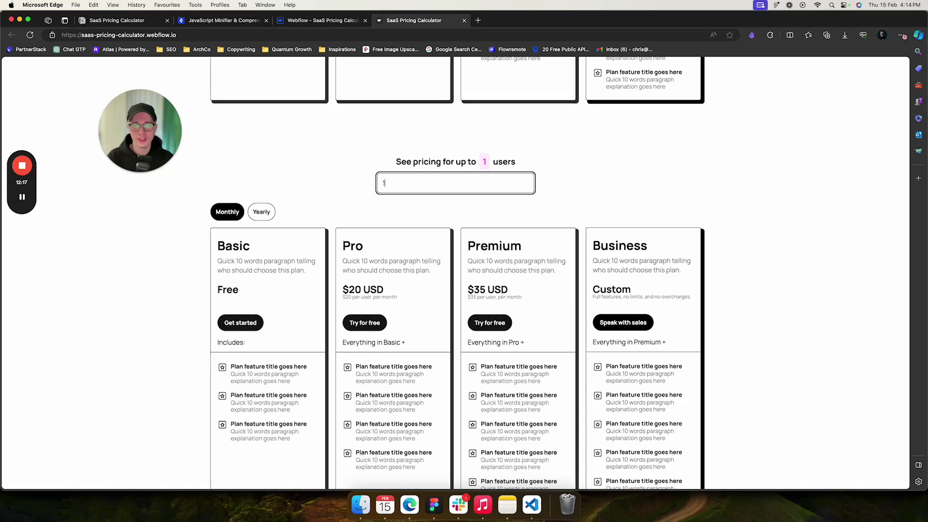
Step: Reload the published page, and set the slider to 15 users to examine the unavailable plan cards
{"action": "key", "text": "super+r"}
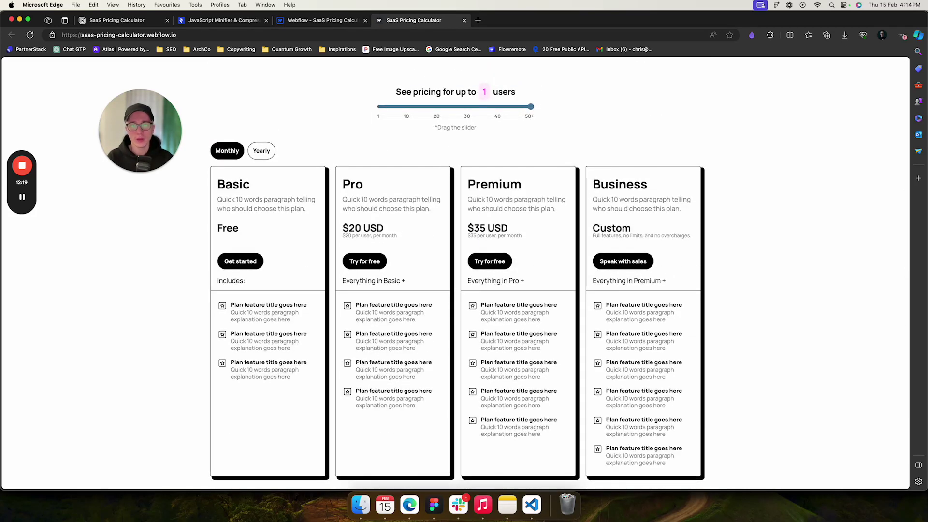
{"action": "left_click_drag", "start_coordinate": [531, 107], "coordinate": [424, 106]}
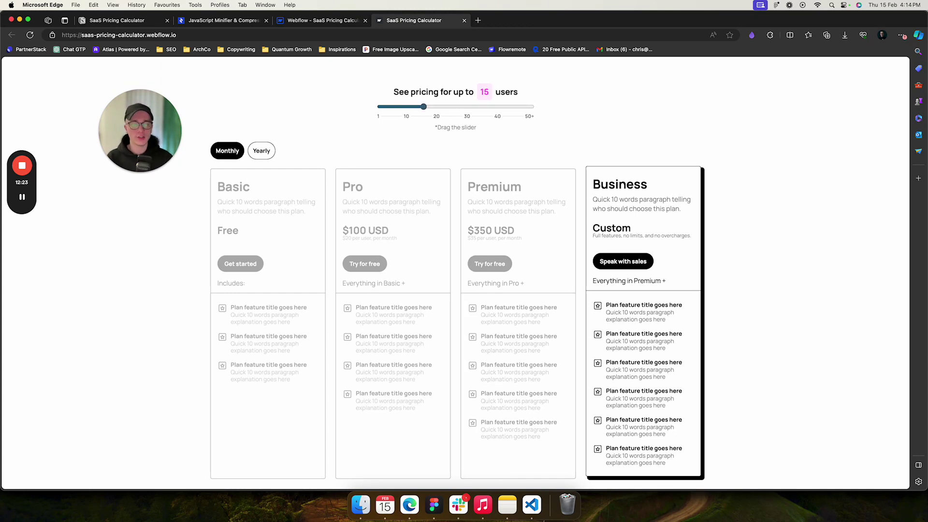
{"action": "triple_click", "coordinate": [495, 284]}
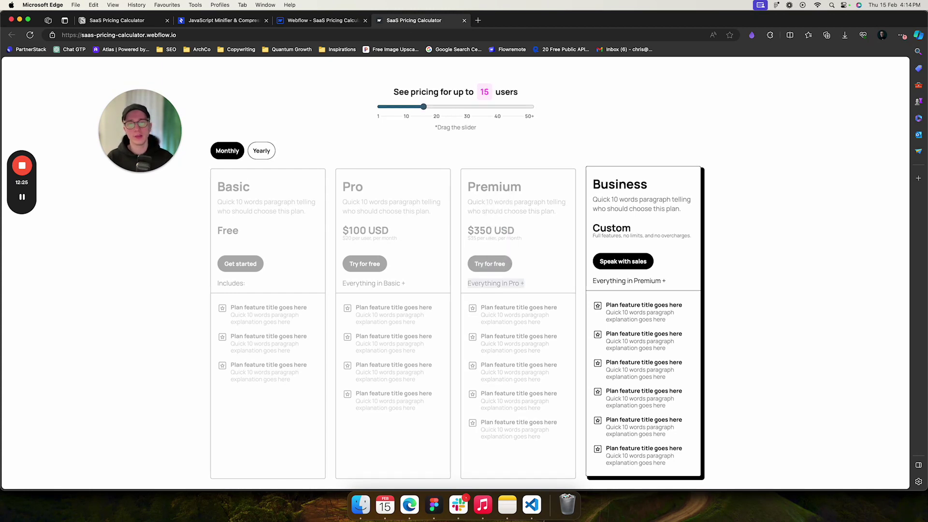
Step: Open the Styles page in the Designer, and select the Is Disabled paragraph inside the first card
{"action": "key", "text": "ctrl+shift+Tab"}
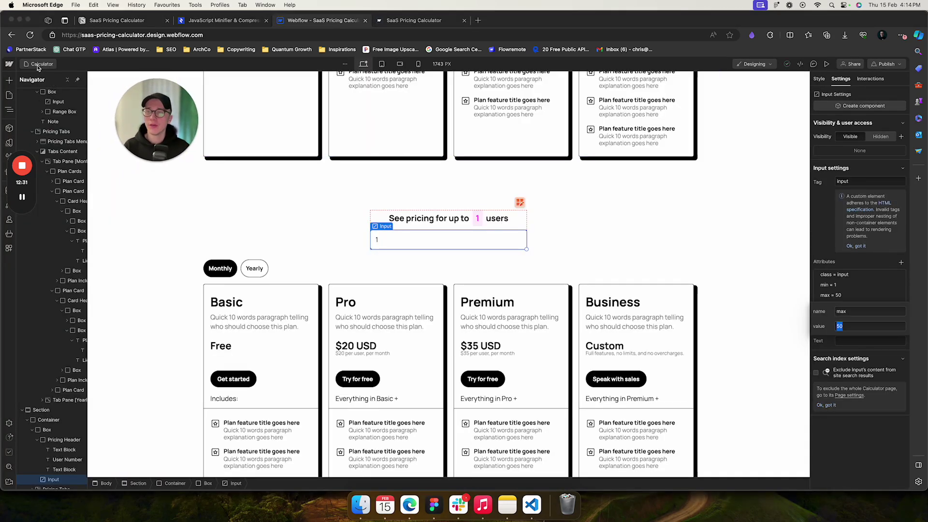
{"action": "left_click", "coordinate": [40, 64]}
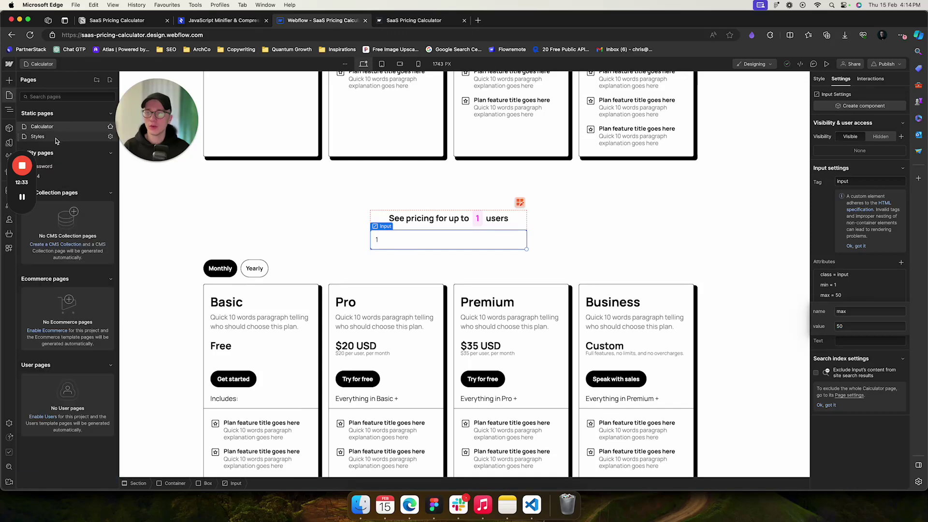
{"action": "left_click", "coordinate": [56, 140]}
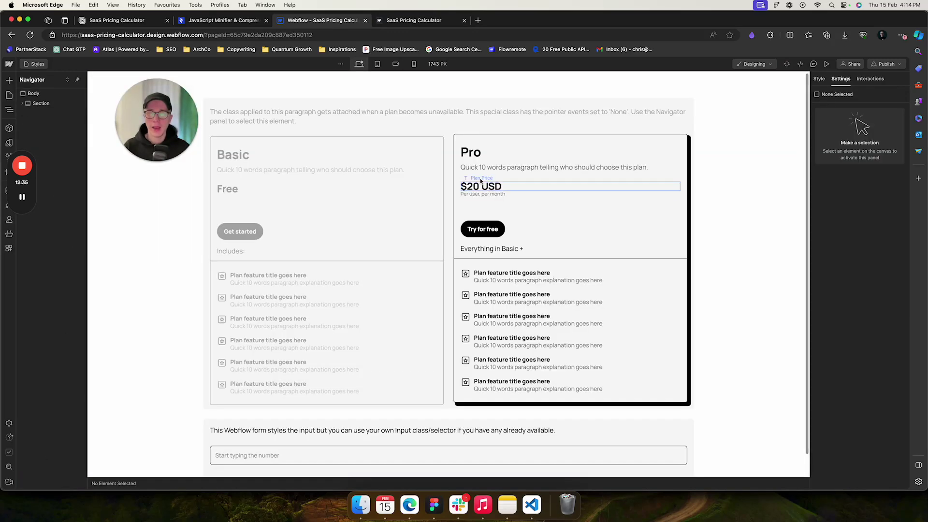
{"action": "left_click", "coordinate": [268, 116]}
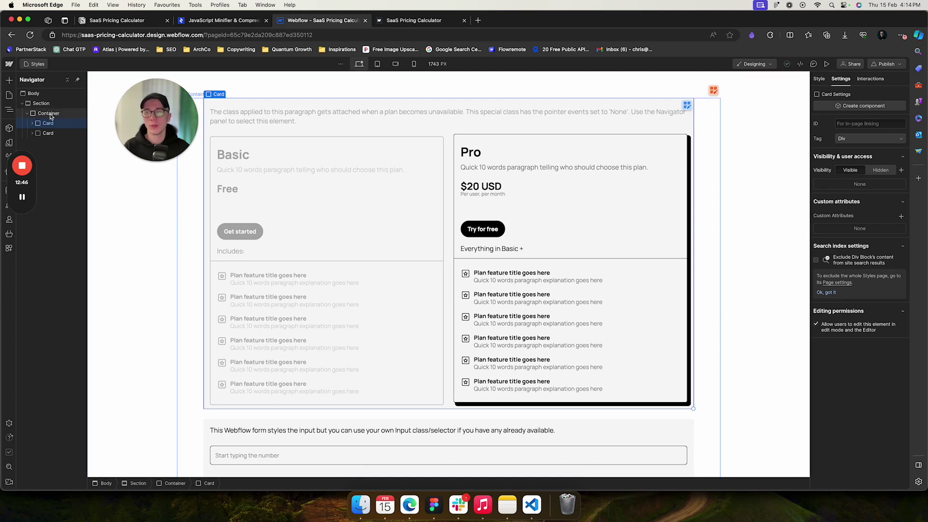
{"action": "left_click", "coordinate": [33, 124]}
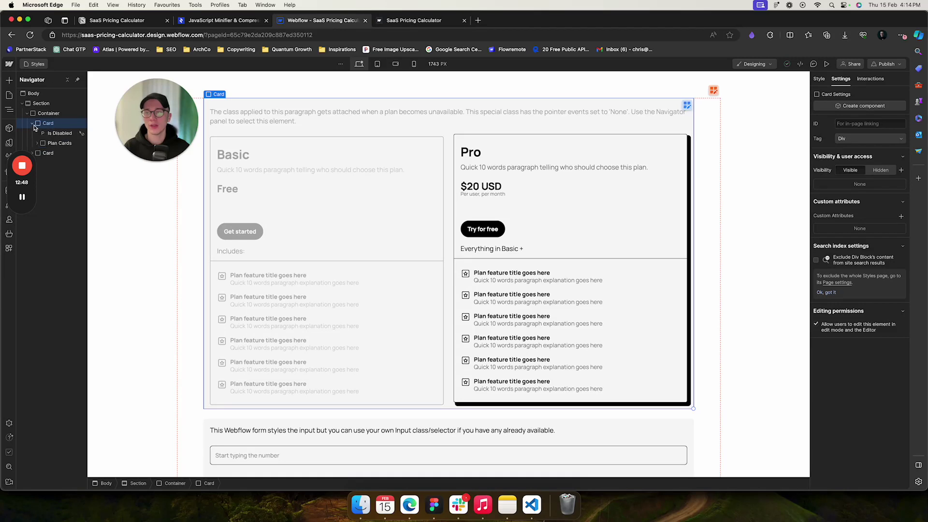
{"action": "left_click", "coordinate": [55, 135]}
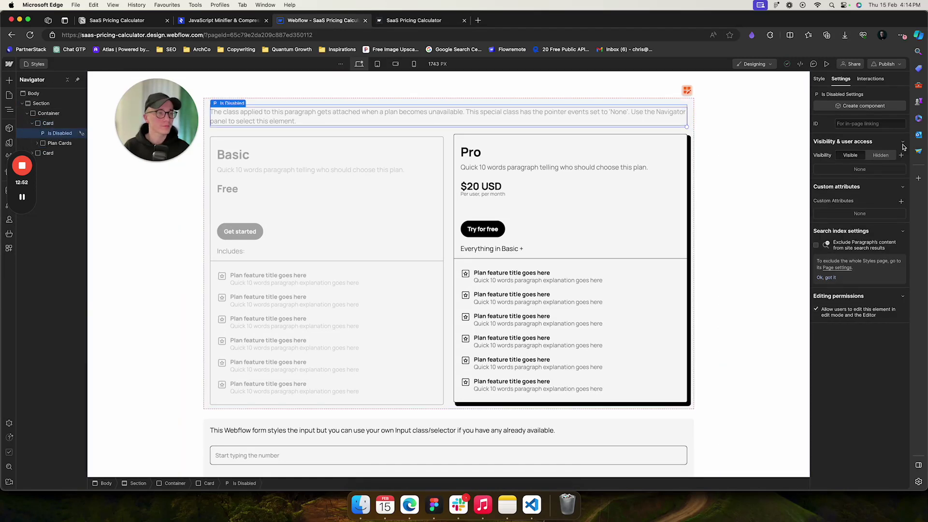
Step: Examine the Is Disabled class's style settings, including its opacity, box shadow, transform and pointer events
{"action": "left_click", "coordinate": [818, 78]}
{"action": "scroll", "coordinate": [887, 280], "scroll_direction": "down", "scroll_amount": 10}
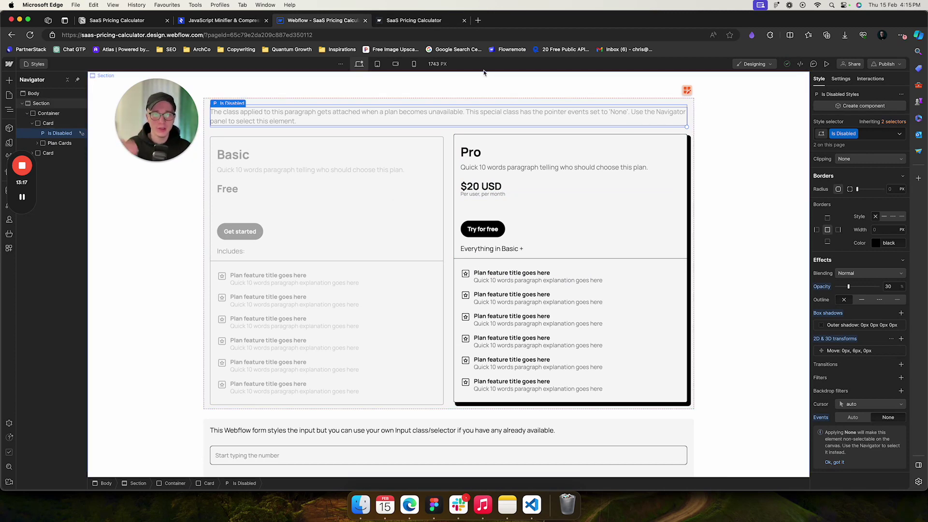
{"action": "scroll", "coordinate": [847, 274], "scroll_direction": "up", "scroll_amount": 5}
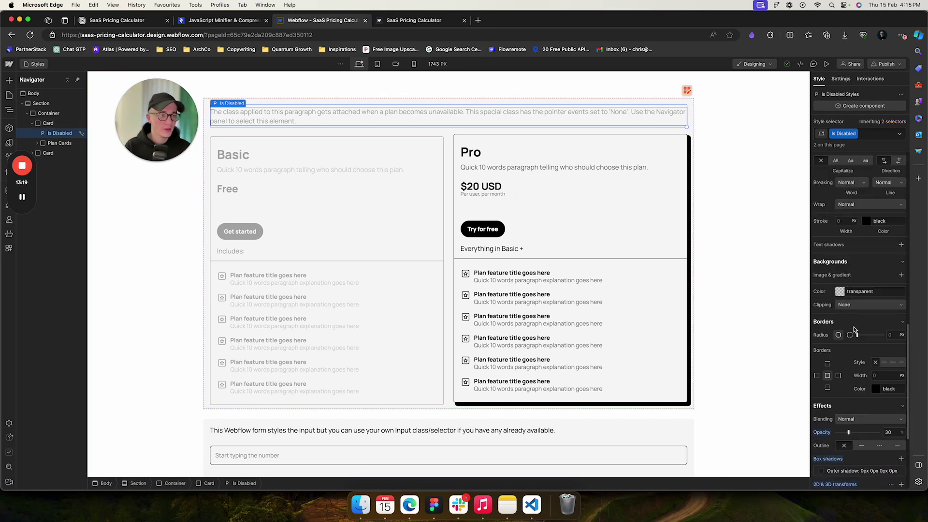
{"action": "scroll", "coordinate": [886, 337], "scroll_direction": "down", "scroll_amount": 5}
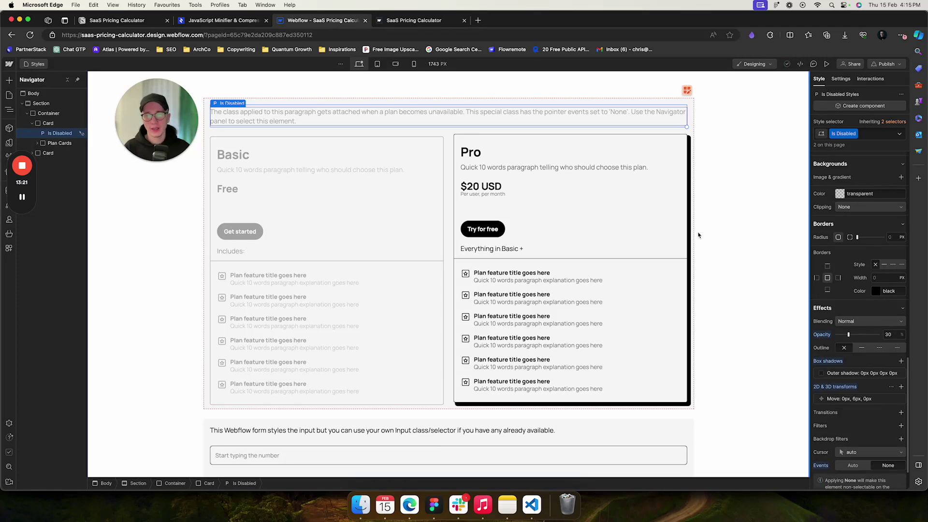
Step: Test the disabled card styling on the published page with 12 users, and return to the Styles page in the Designer
{"action": "left_click", "coordinate": [413, 20]}
{"action": "mouse_move", "coordinate": [423, 107]}
{"action": "left_mouse_down"}
{"action": "mouse_move", "coordinate": [403, 109]}
{"action": "mouse_move", "coordinate": [418, 106]}
{"action": "left_mouse_up"}
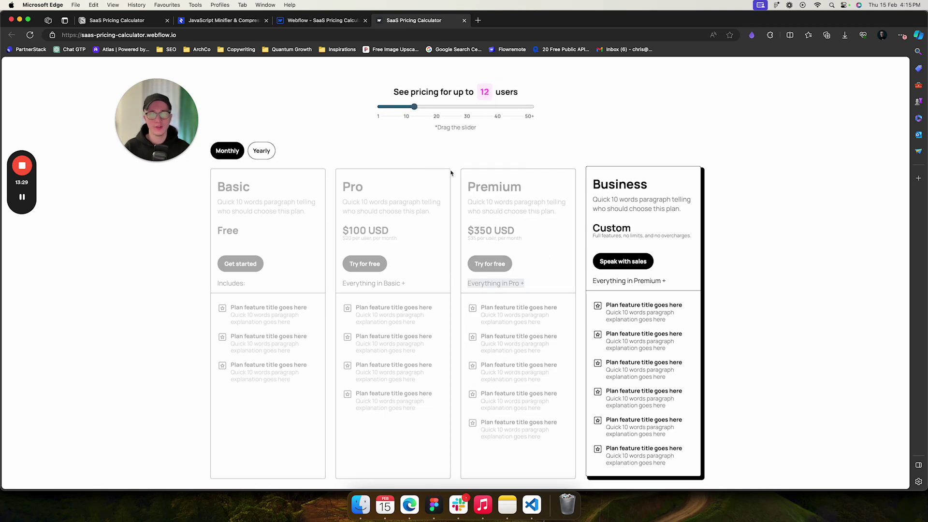
{"action": "left_click", "coordinate": [301, 22]}
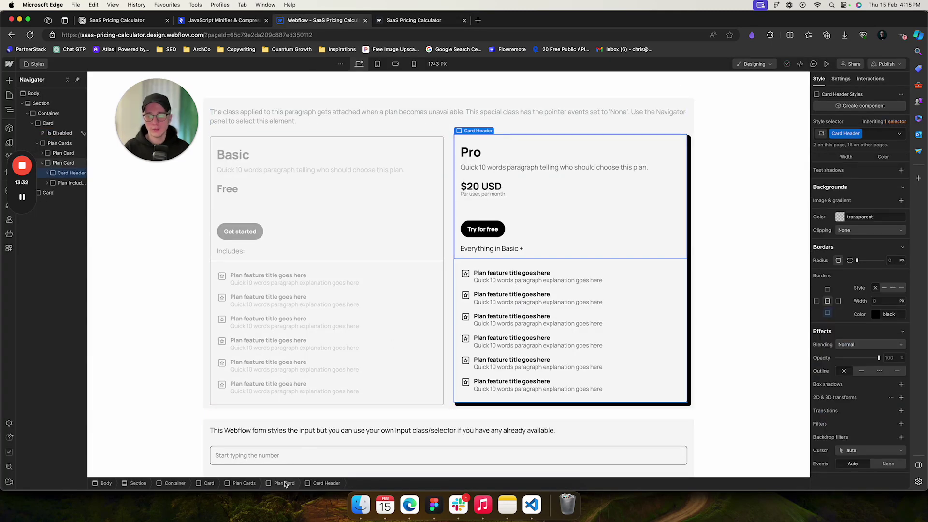
Step: Select the Pro Plan Card on the Styles page, and examine its transition's type, duration and easing
{"action": "left_click", "coordinate": [466, 134]}
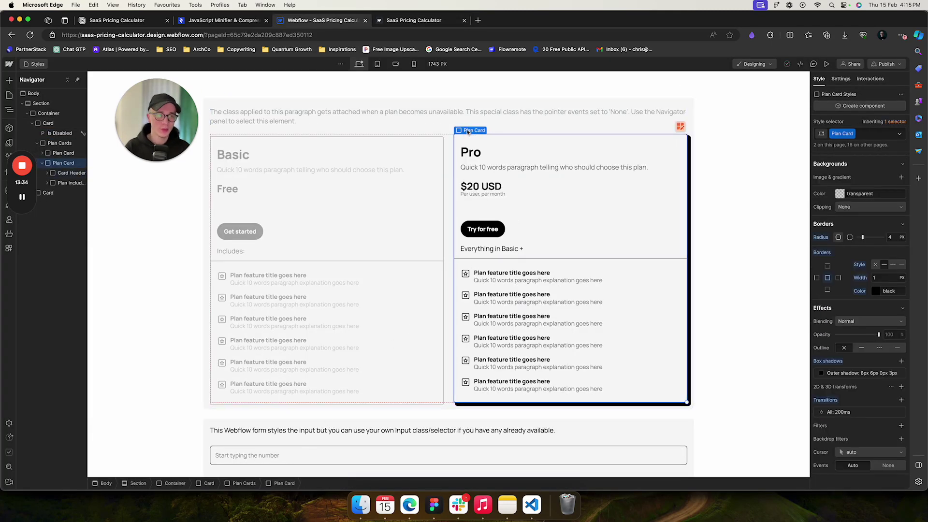
{"action": "scroll", "coordinate": [860, 372], "scroll_direction": "down", "scroll_amount": 1}
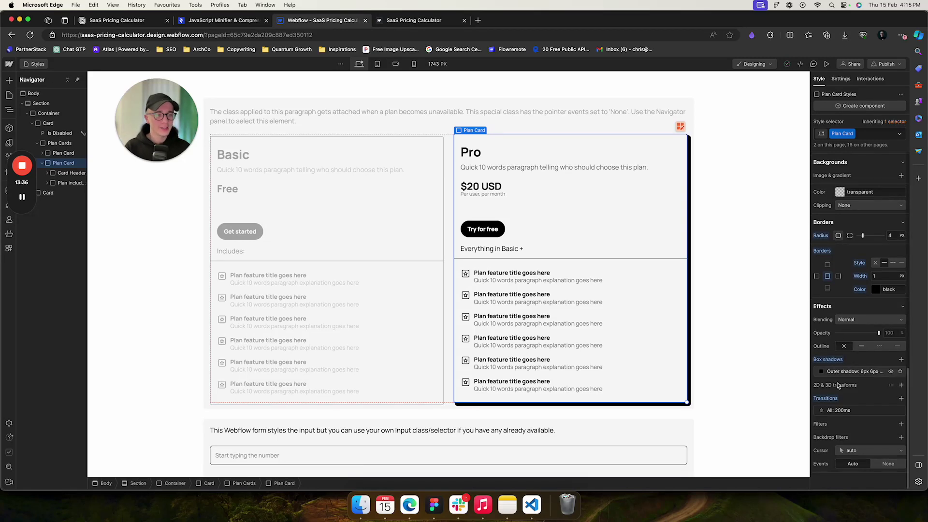
{"action": "left_click", "coordinate": [845, 413]}
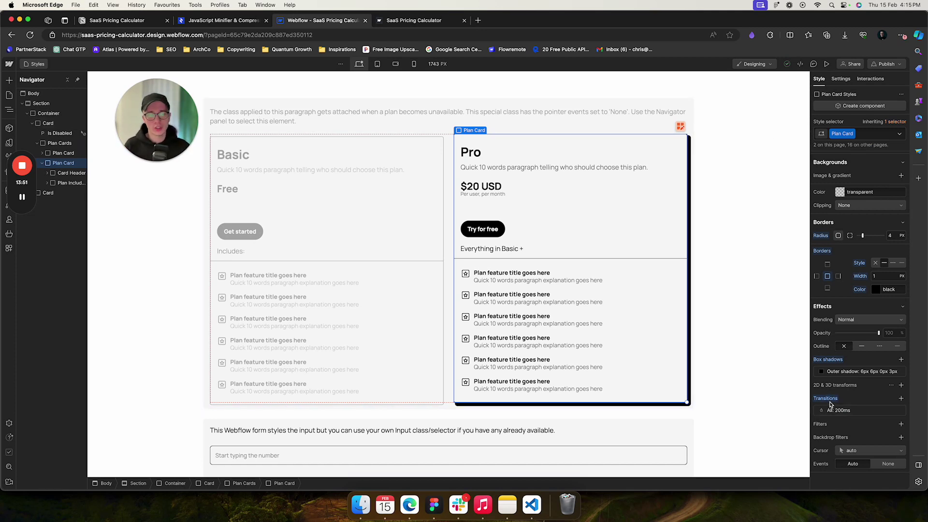
{"action": "left_click", "coordinate": [859, 415]}
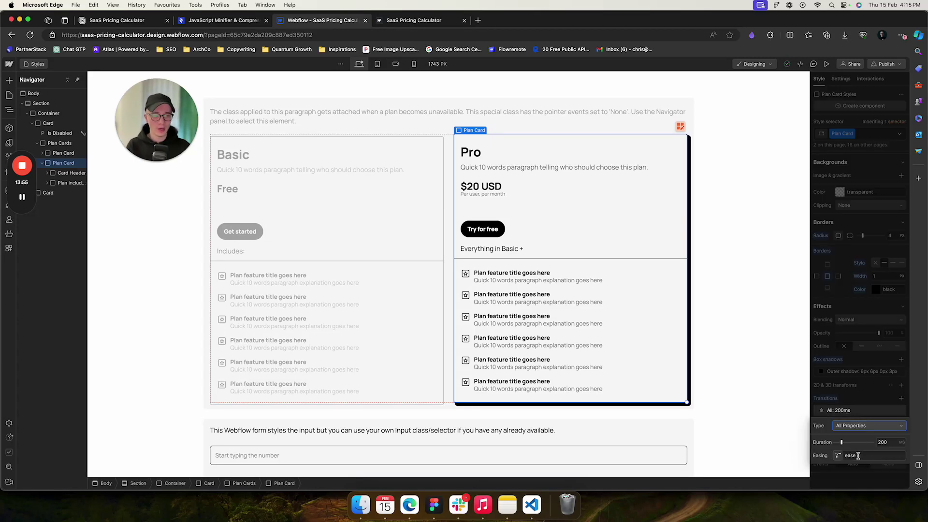
{"action": "left_click", "coordinate": [867, 396]}
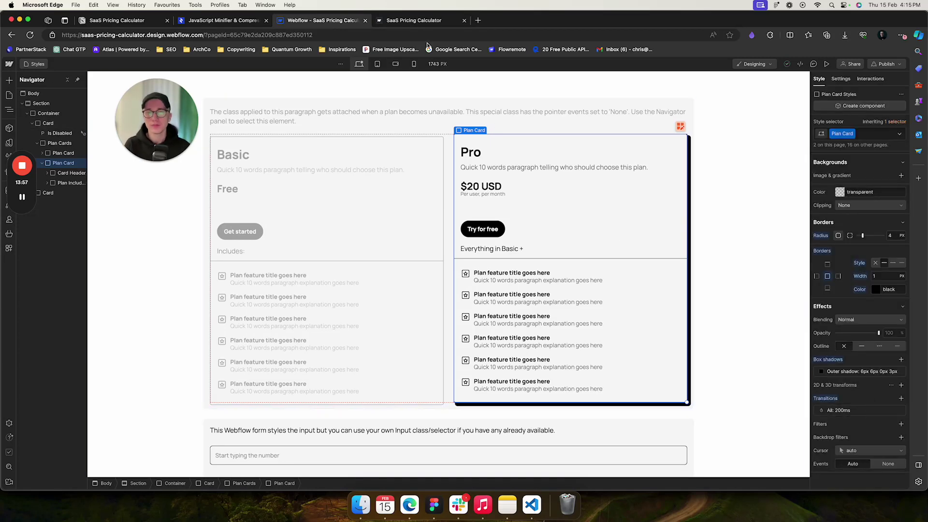
Step: Compare Monthly and Yearly pricing on the published page, and set the slider to 4 users with Monthly active
{"action": "left_click", "coordinate": [422, 22]}
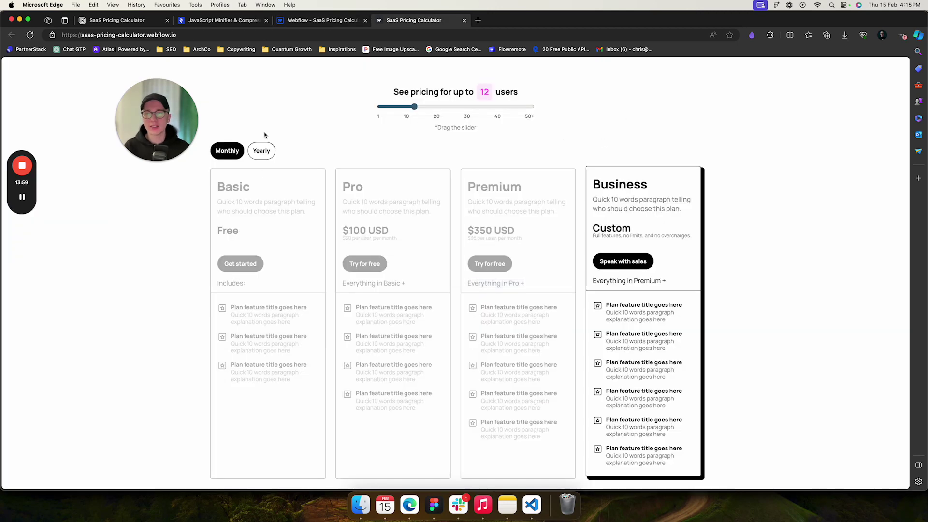
{"action": "left_click", "coordinate": [264, 152]}
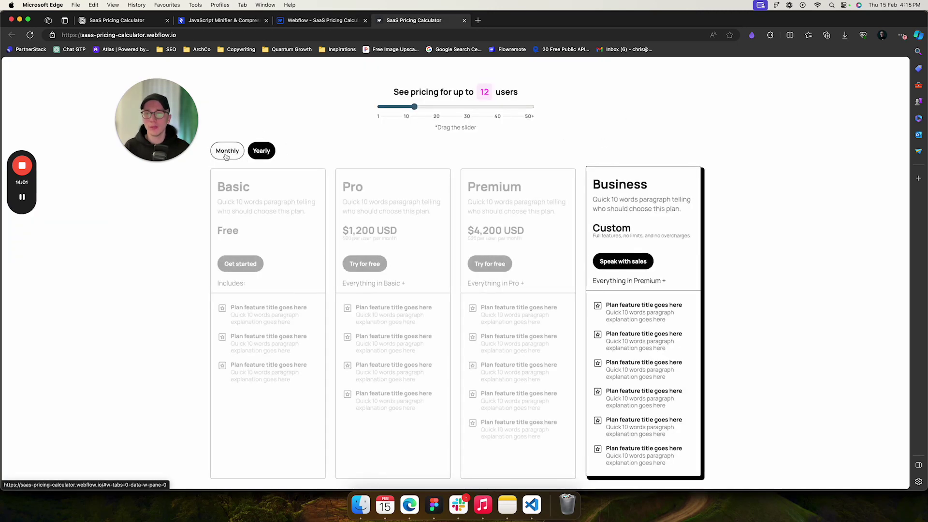
{"action": "left_click", "coordinate": [226, 153]}
{"action": "left_click", "coordinate": [265, 152]}
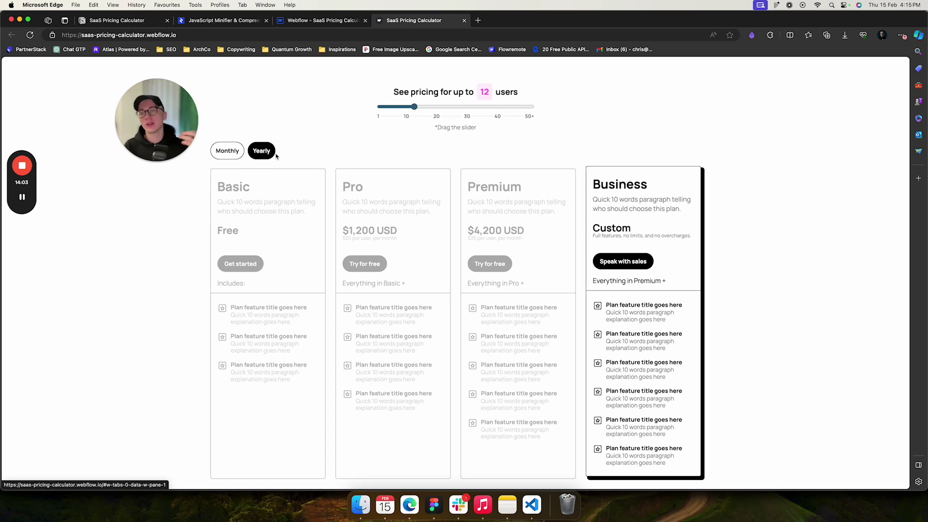
{"action": "left_click", "coordinate": [228, 151]}
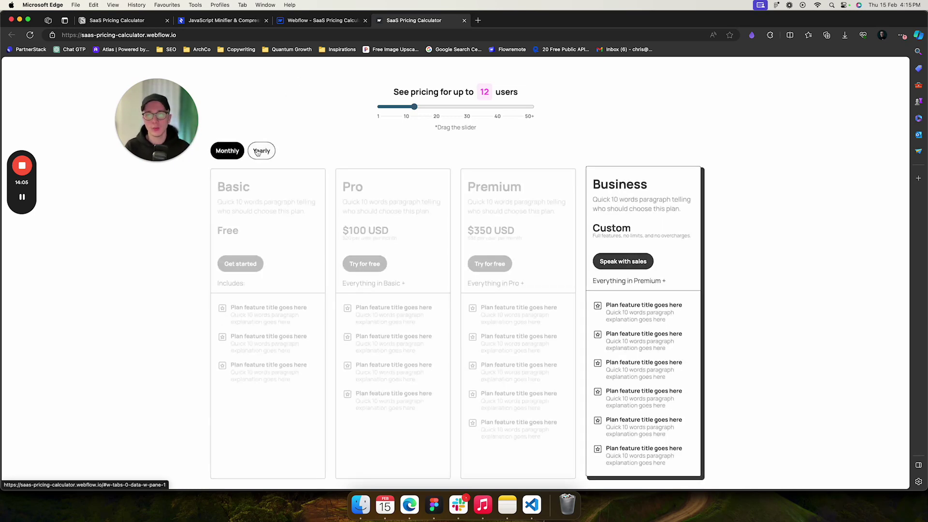
{"action": "left_click", "coordinate": [265, 150]}
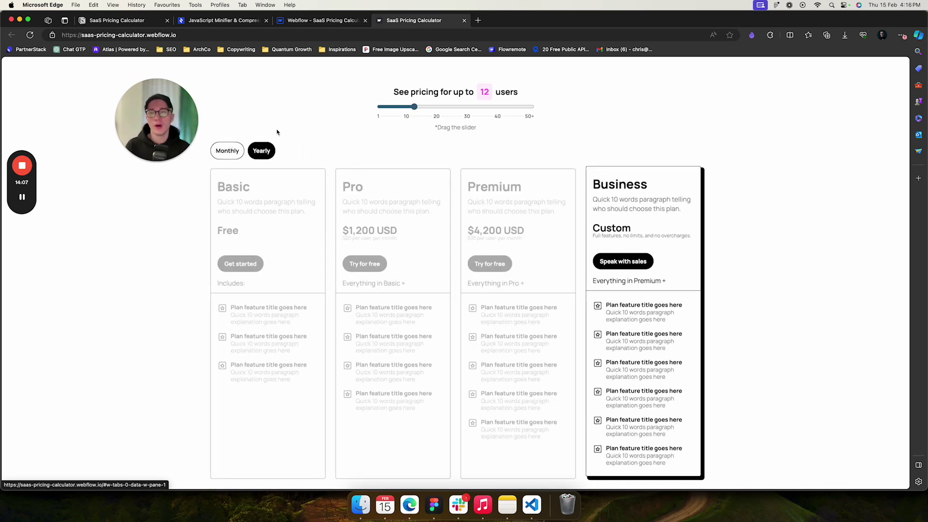
{"action": "left_click", "coordinate": [237, 153]}
{"action": "left_click", "coordinate": [264, 153]}
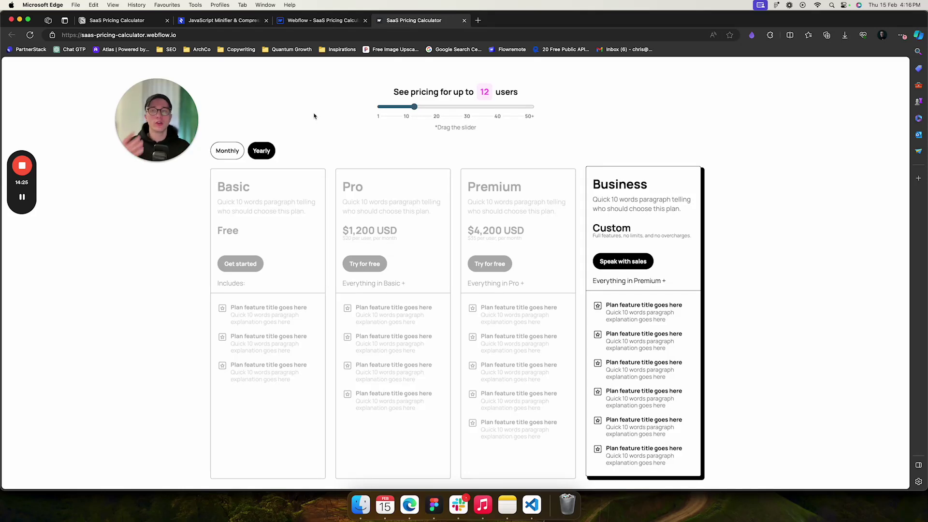
{"action": "left_click", "coordinate": [229, 158]}
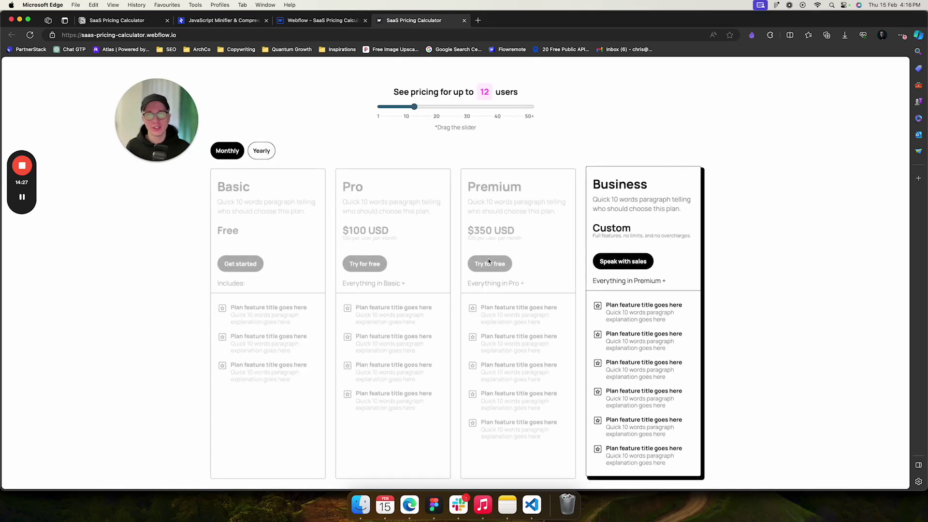
{"action": "left_click_drag", "start_coordinate": [424, 112], "coordinate": [390, 113]}
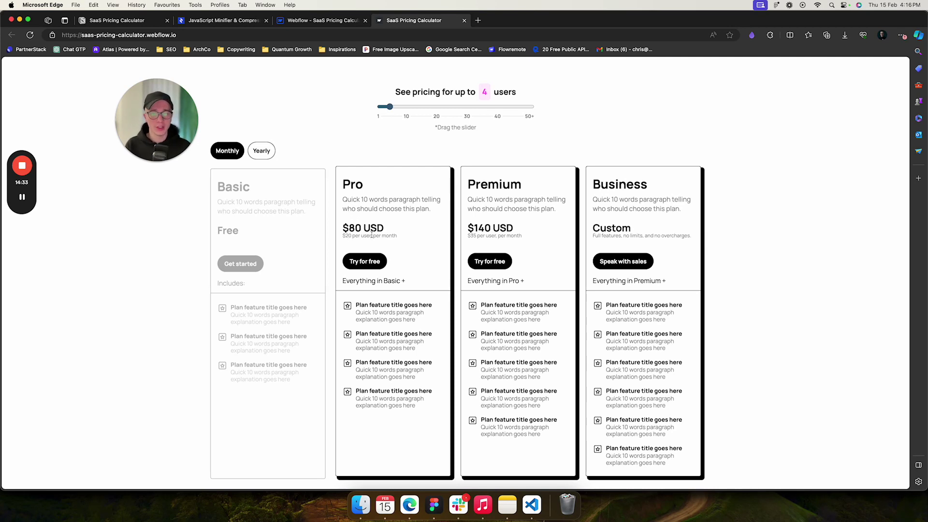
Step: Switch to Calculator and multiply 20 by 12 beside the plan cards, then dismiss it
{"action": "key", "text": "super+space"}
{"action": "type", "text": "calc"}
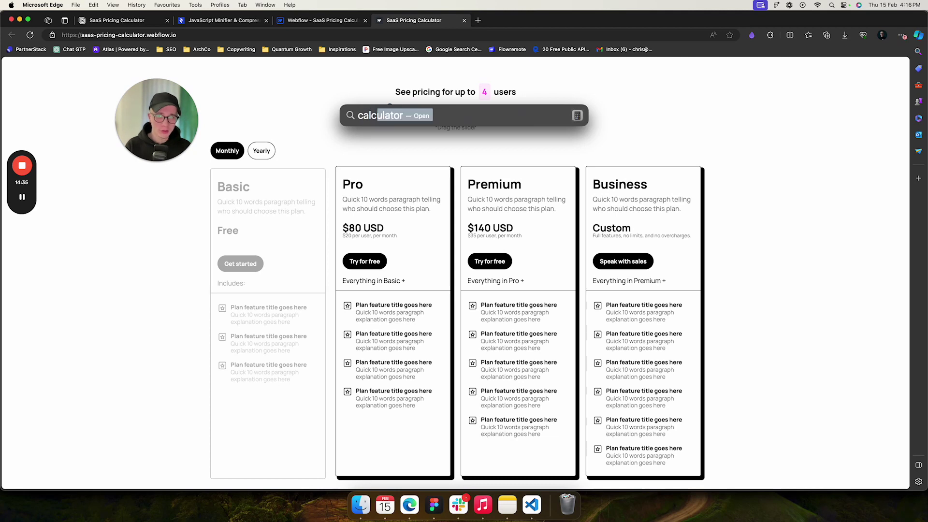
{"action": "key", "text": "Return"}
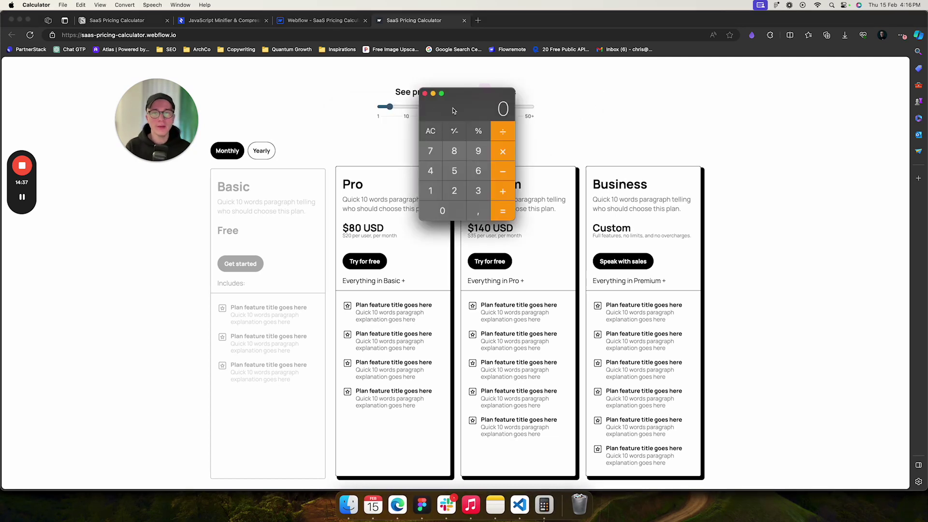
{"action": "left_click_drag", "start_coordinate": [453, 104], "coordinate": [575, 86]}
{"action": "left_click", "coordinate": [573, 173]}
{"action": "left_click", "coordinate": [580, 186]}
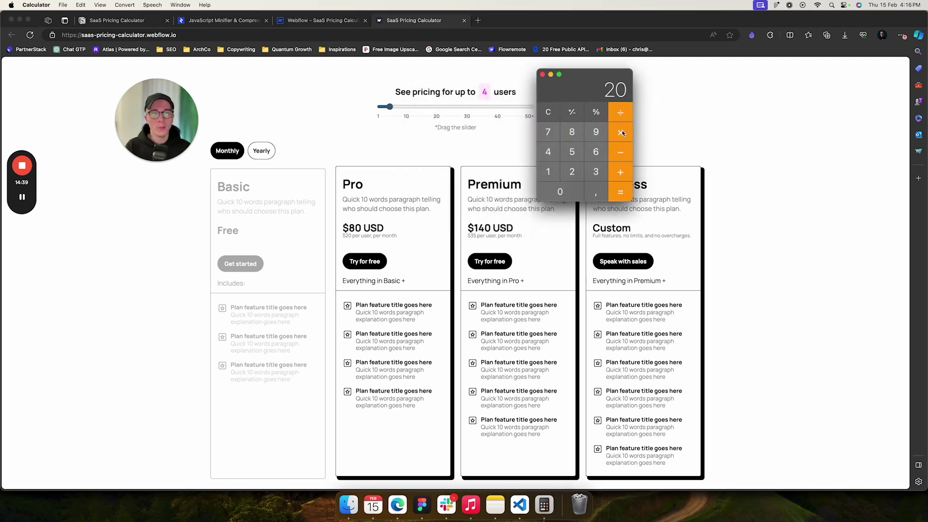
{"action": "left_click", "coordinate": [621, 133]}
{"action": "left_click", "coordinate": [548, 173]}
{"action": "left_click", "coordinate": [572, 173]}
{"action": "left_click", "coordinate": [621, 191]}
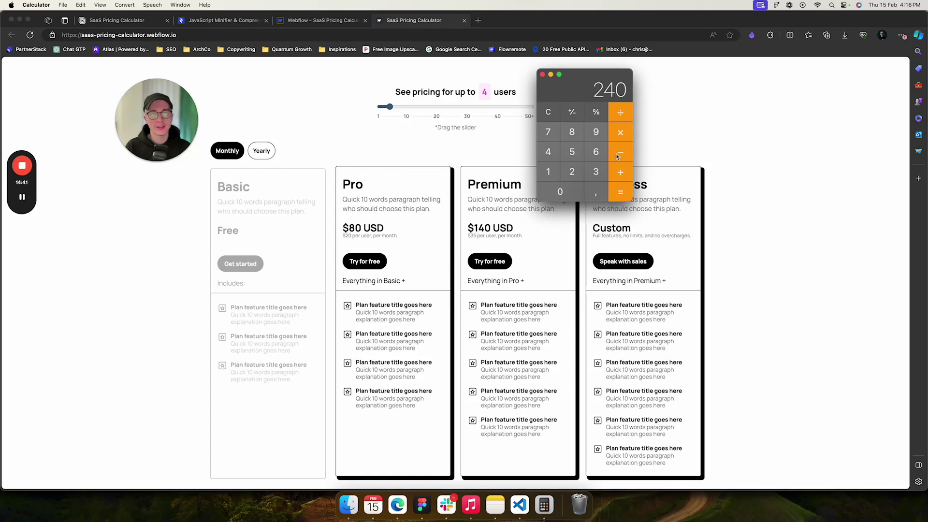
{"action": "key", "text": "super+q"}
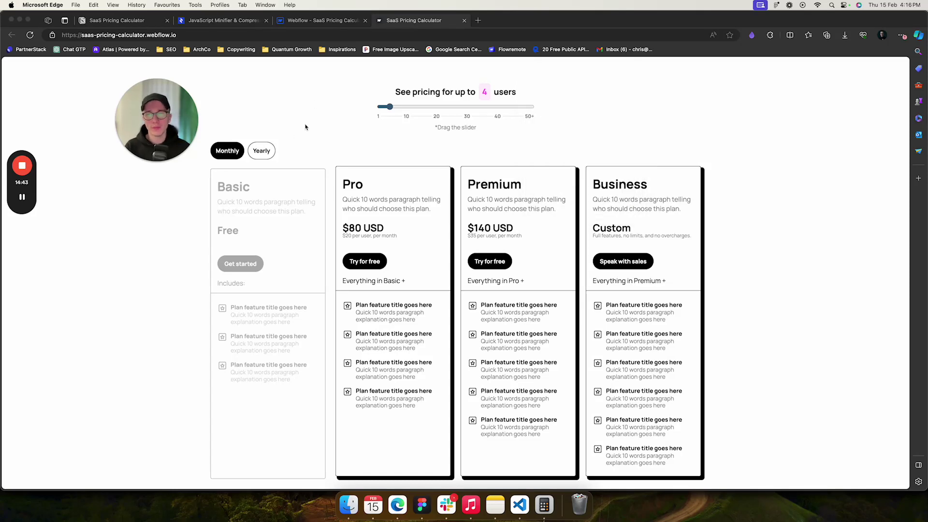
Step: Compare the monthly and yearly plan prices for 4 users, and set the slider to 1 user to examine Pro's yearly price
{"action": "left_click", "coordinate": [269, 151]}
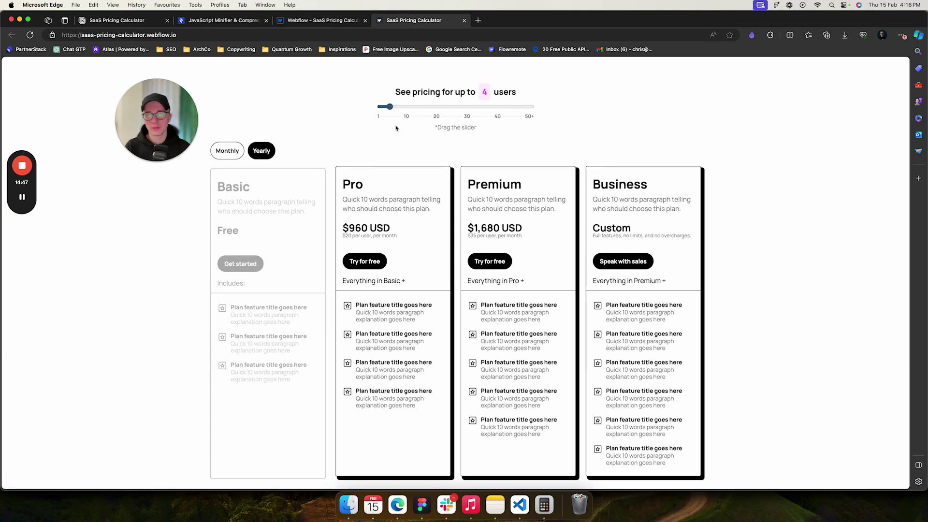
{"action": "left_click", "coordinate": [228, 152]}
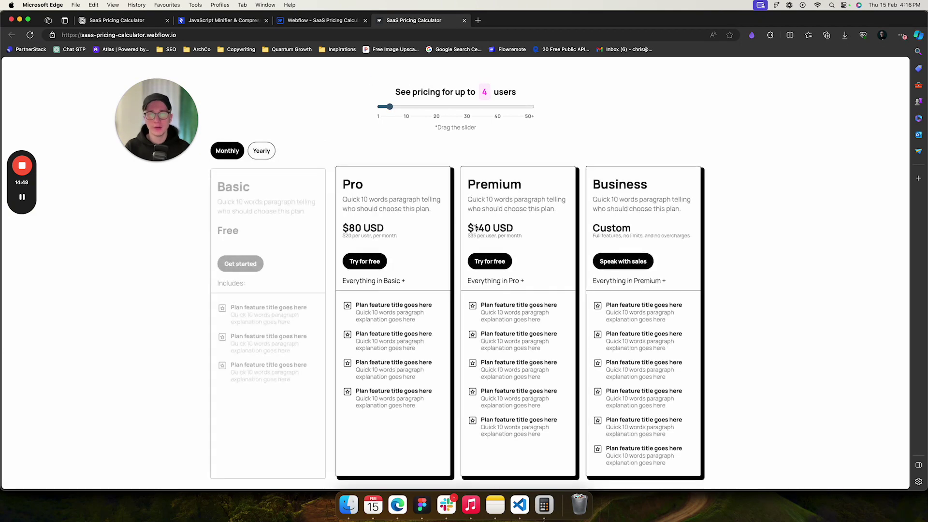
{"action": "left_click", "coordinate": [250, 156]}
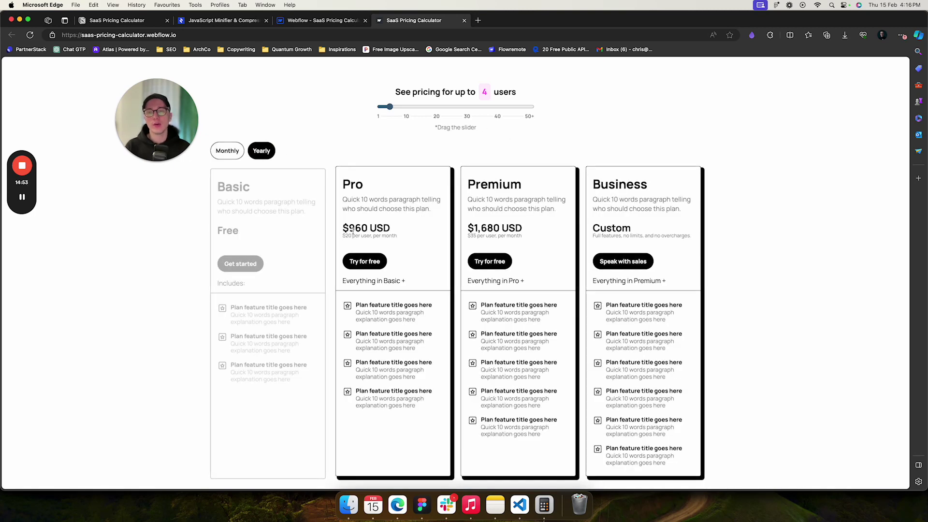
{"action": "left_click_drag", "start_coordinate": [389, 106], "coordinate": [378, 109]}
{"action": "left_click_drag", "start_coordinate": [350, 228], "coordinate": [369, 230]}
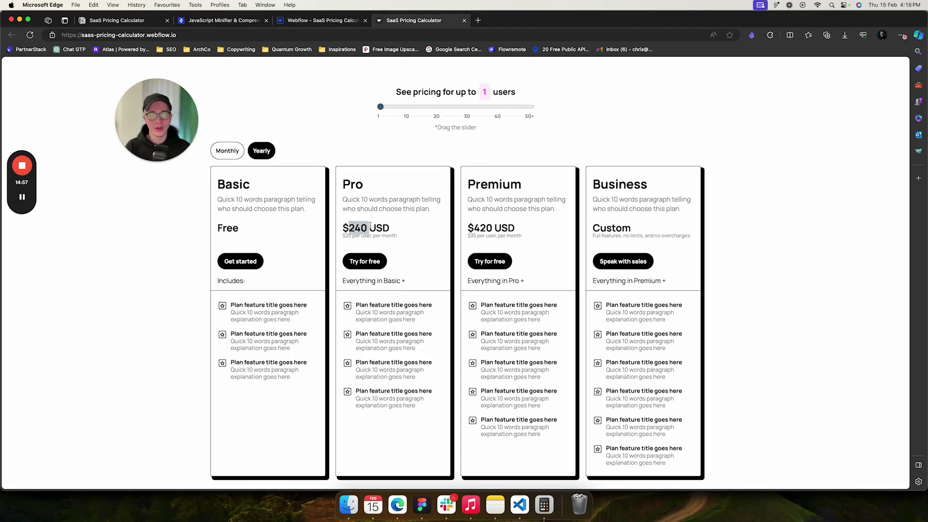
{"action": "left_click", "coordinate": [471, 154]}
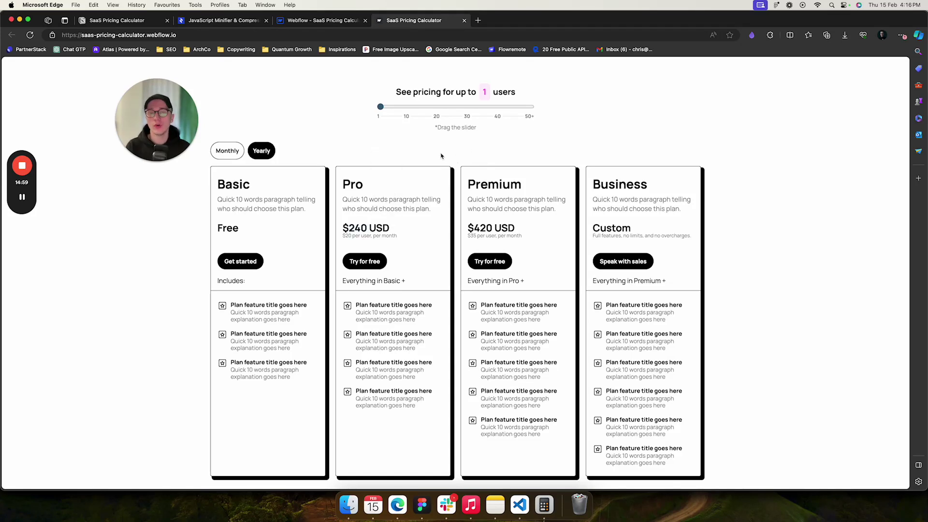
Step: Clear the previous value in Calculator, multiply 20 by 12 again, and return to the published page
{"action": "left_click", "coordinate": [544, 505]}
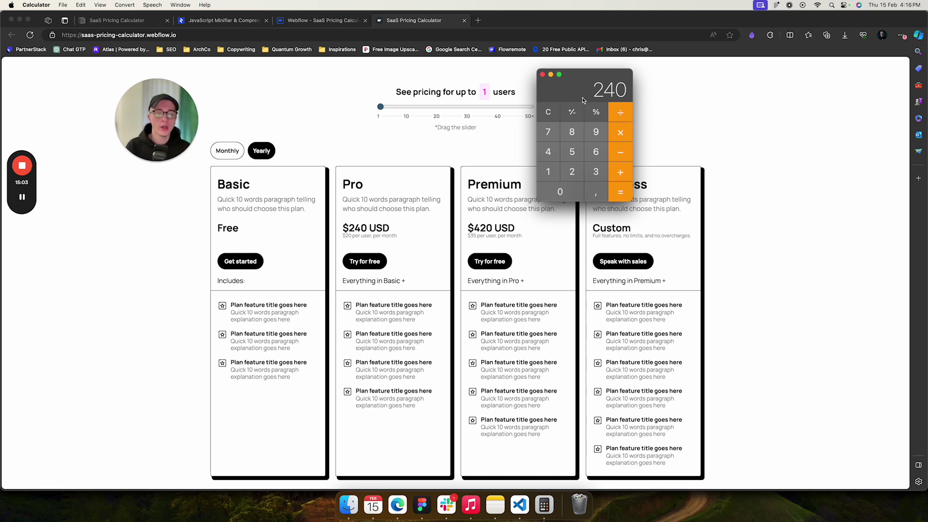
{"action": "left_click", "coordinate": [548, 112]}
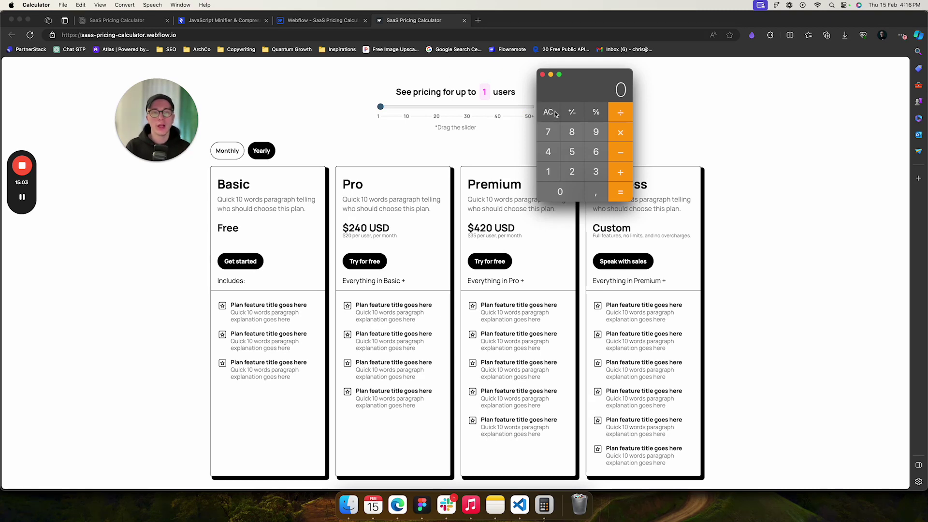
{"action": "left_click", "coordinate": [571, 172]}
{"action": "key", "text": "0"}
{"action": "left_click", "coordinate": [623, 132]}
{"action": "left_click", "coordinate": [548, 171]}
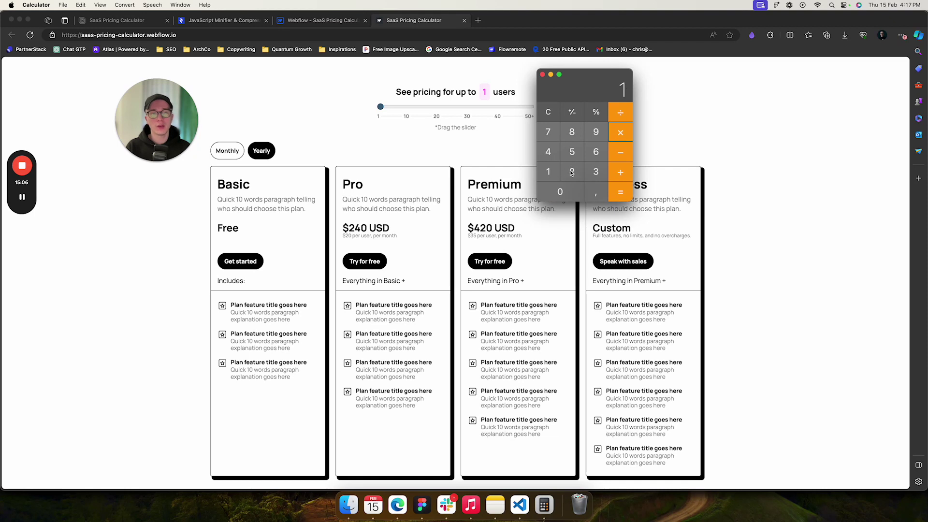
{"action": "left_click", "coordinate": [571, 172]}
{"action": "left_click", "coordinate": [621, 192]}
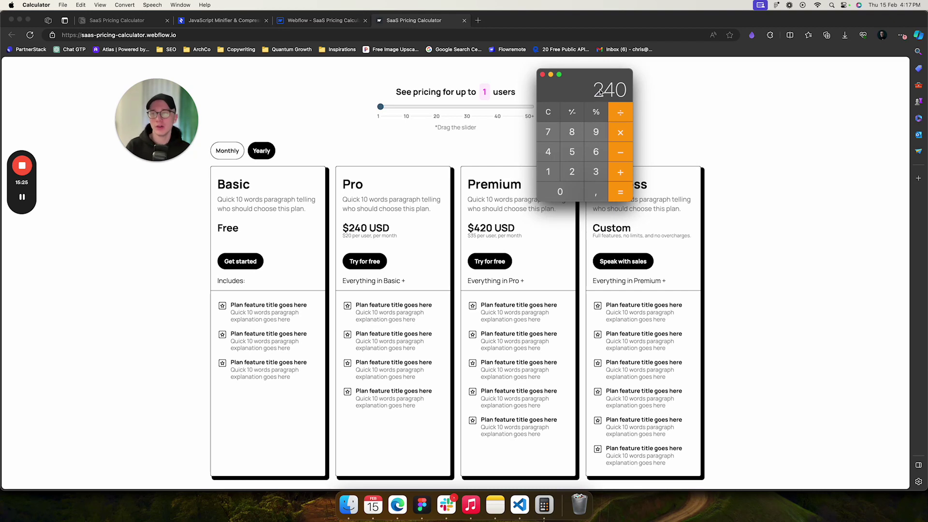
{"action": "left_click", "coordinate": [283, 116]}
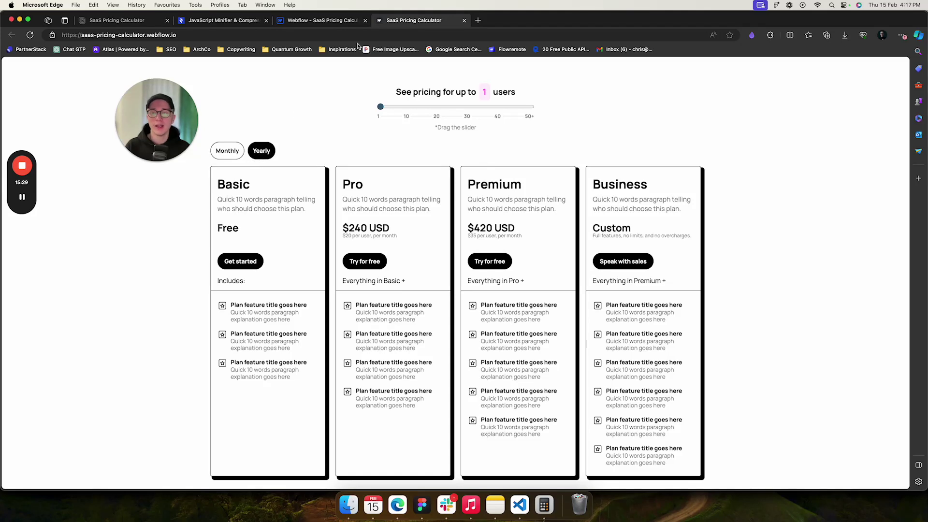
Step: Open the Calculator page in the Webflow Designer, and set Yearly as the active pricing tab
{"action": "left_click", "coordinate": [313, 23]}
{"action": "left_click", "coordinate": [21, 66]}
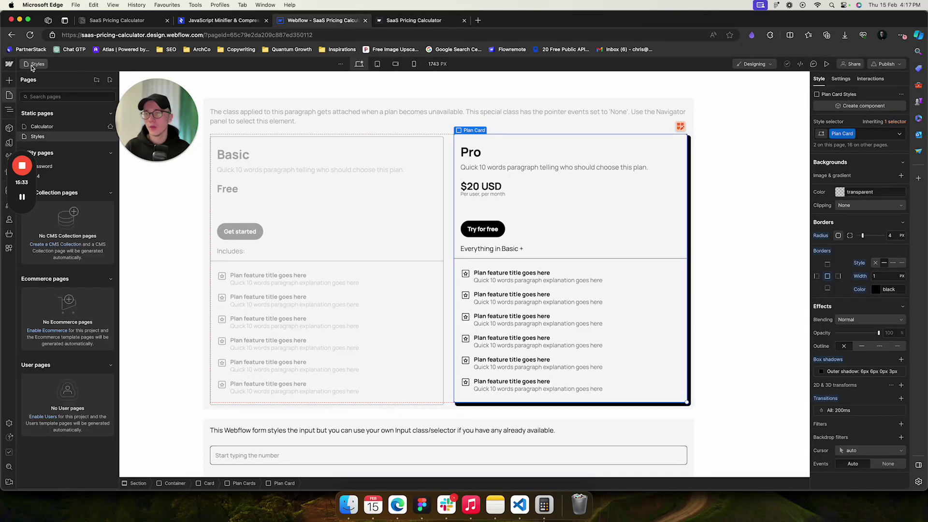
{"action": "left_click", "coordinate": [50, 127]}
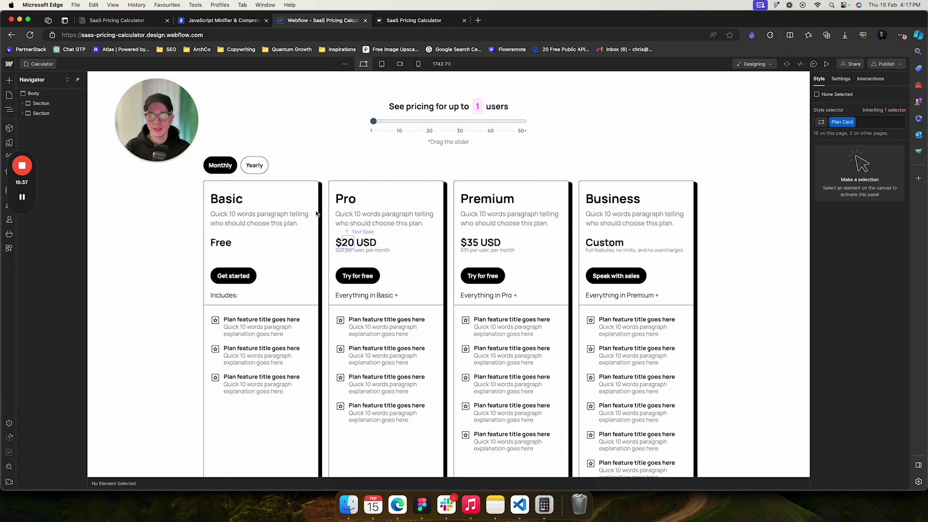
{"action": "left_click", "coordinate": [352, 246]}
{"action": "left_click", "coordinate": [255, 165]}
{"action": "left_click", "coordinate": [841, 78]}
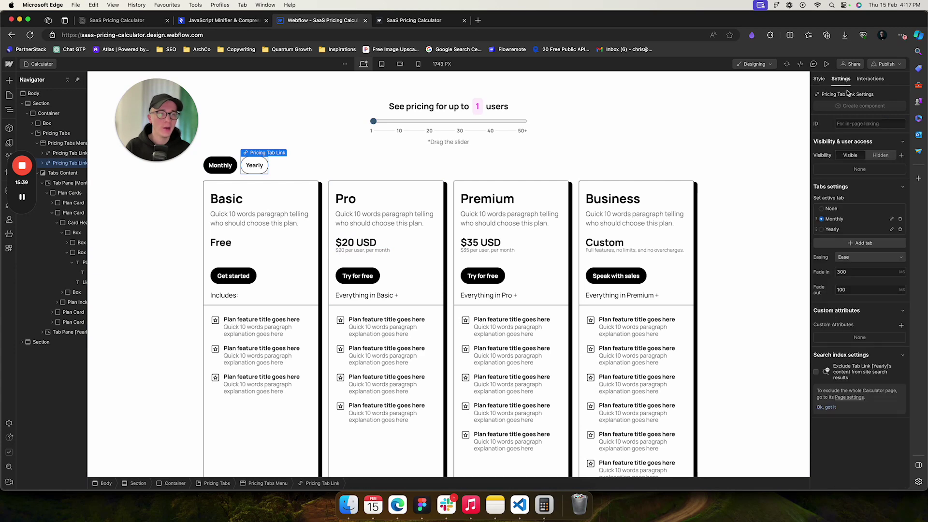
{"action": "left_click", "coordinate": [821, 230]}
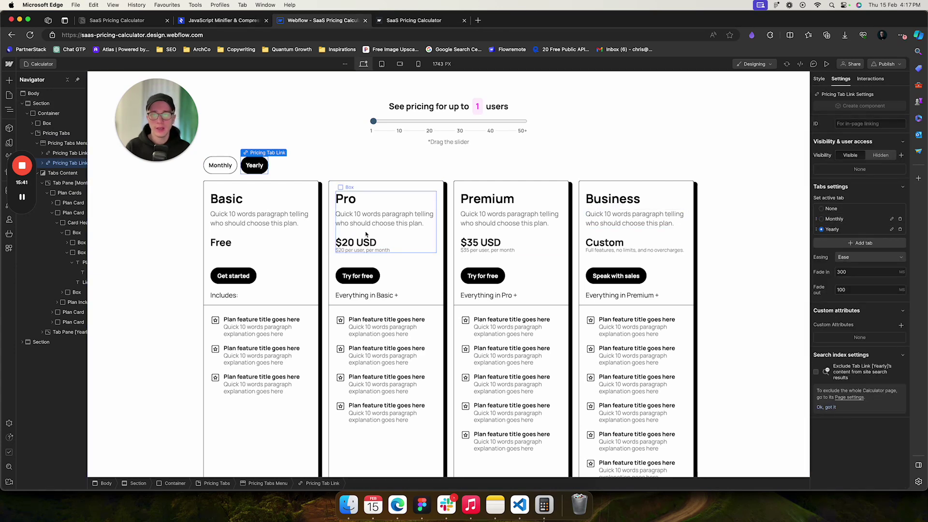
Step: Examine the custom attributes of the yearly Pro price span, and change its displayed price to 2000
{"action": "left_click", "coordinate": [350, 245]}
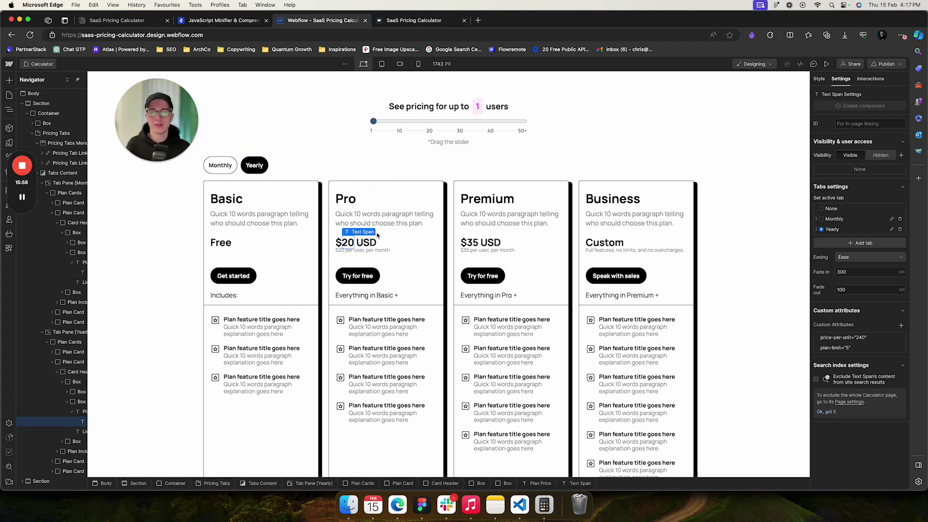
{"action": "double_click", "coordinate": [348, 244]}
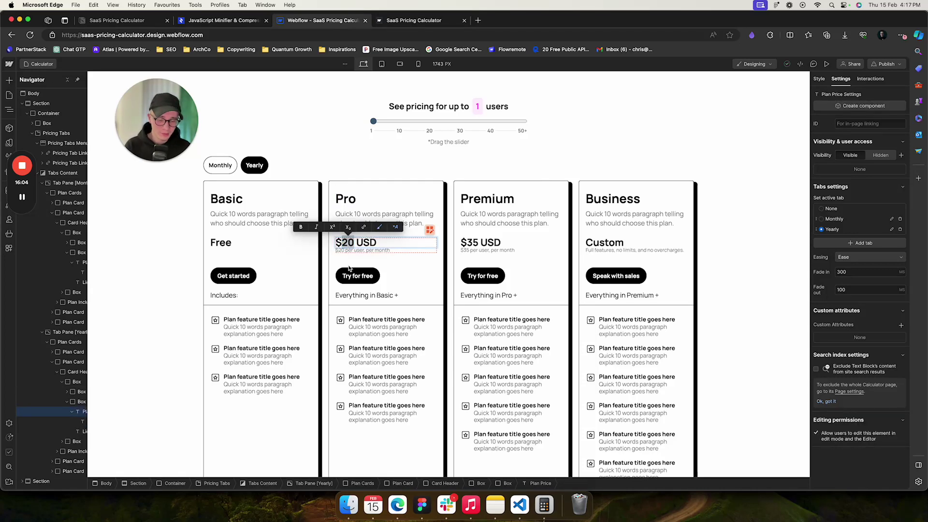
{"action": "type", "text": "2000"}
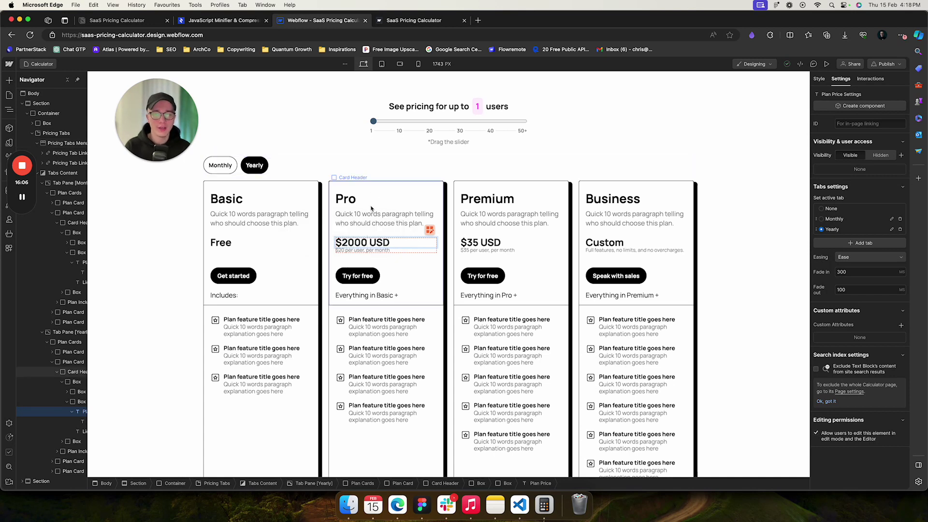
Step: Examine the price-per-unit and plan-limit attributes of the yearly Pro and Premium price spans
{"action": "key", "text": "Escape"}
{"action": "left_click", "coordinate": [355, 242]}
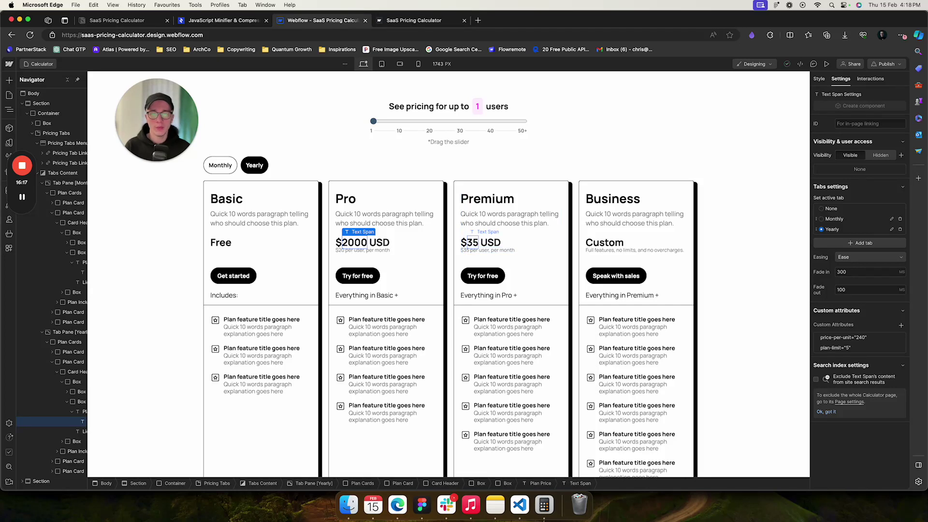
{"action": "left_click", "coordinate": [469, 243]}
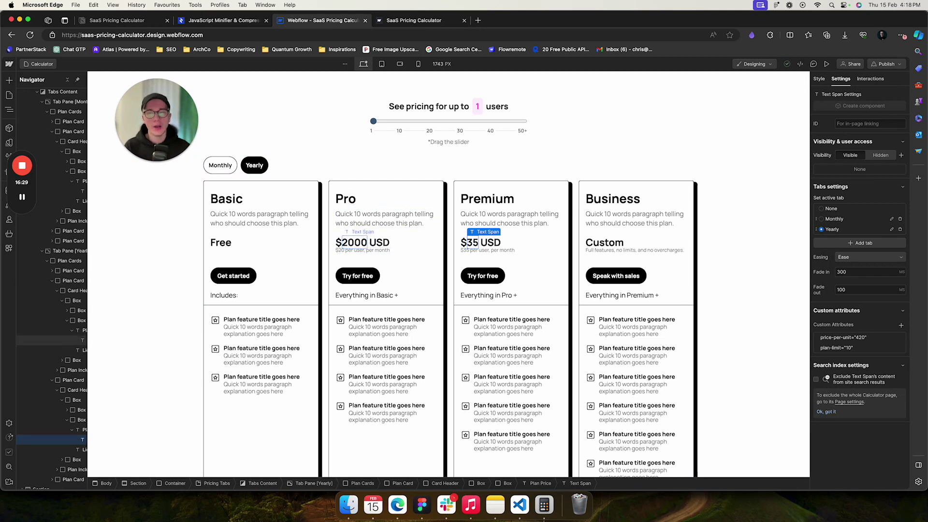
Step: Change the yearly Pro plan's displayed price to 20, and set Monthly as the active pricing tab
{"action": "left_click", "coordinate": [355, 241]}
{"action": "left_click_drag", "start_coordinate": [355, 242], "coordinate": [368, 242]}
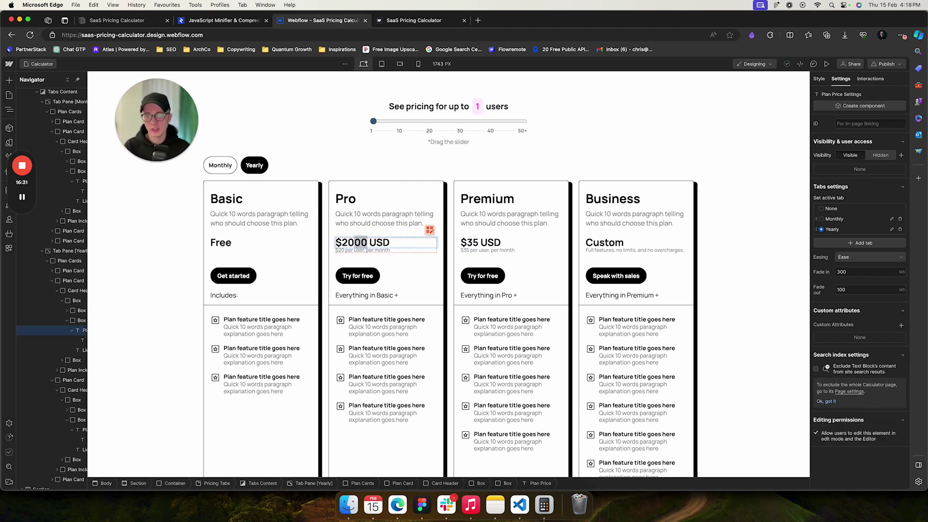
{"action": "key", "text": "BackSpace"}
{"action": "key", "text": "Escape"}
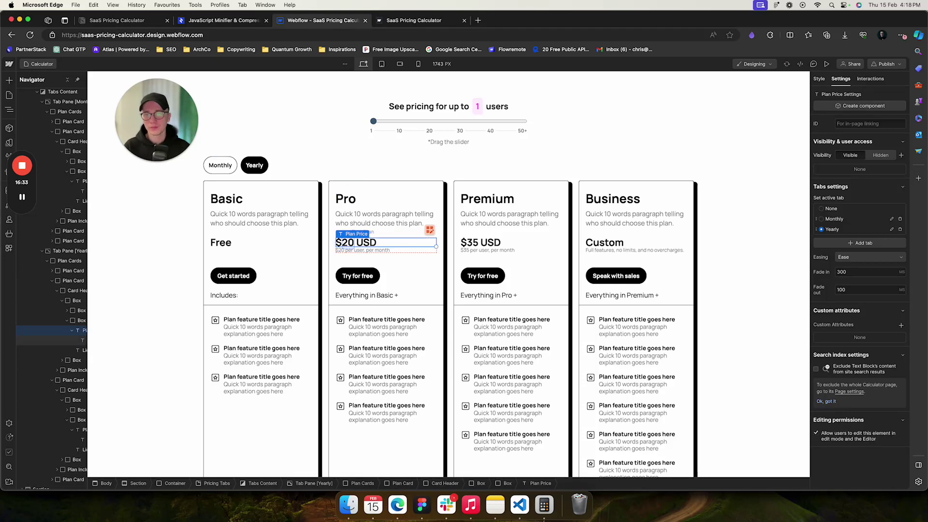
{"action": "left_click", "coordinate": [278, 164]}
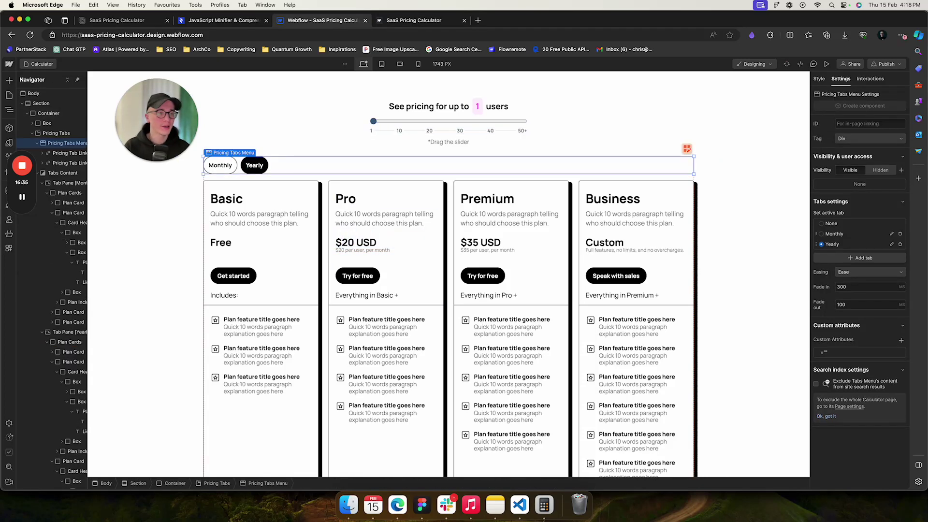
{"action": "left_click", "coordinate": [834, 234]}
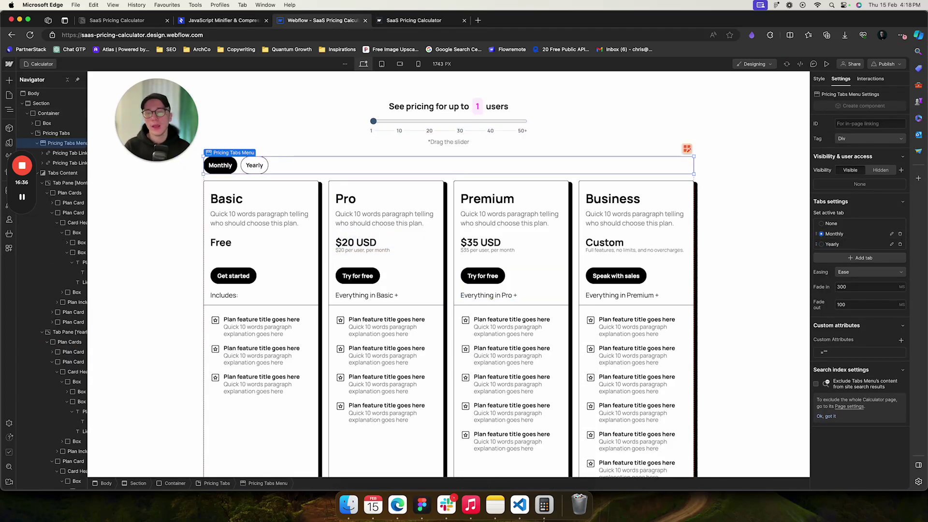
Step: Reload the published calculator page, test the text-input calculator with 20 users, and clear the field
{"action": "key", "text": "ctrl+Tab"}
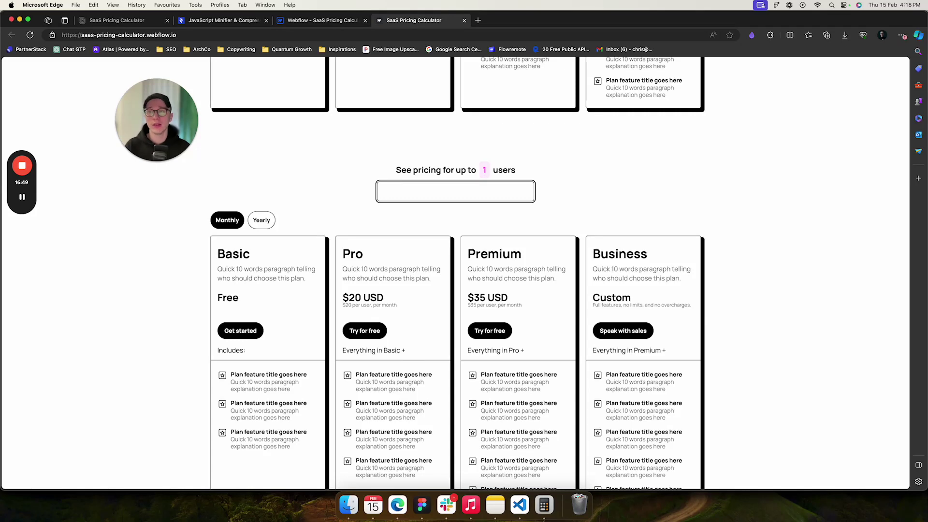
{"action": "left_click", "coordinate": [317, 166]}
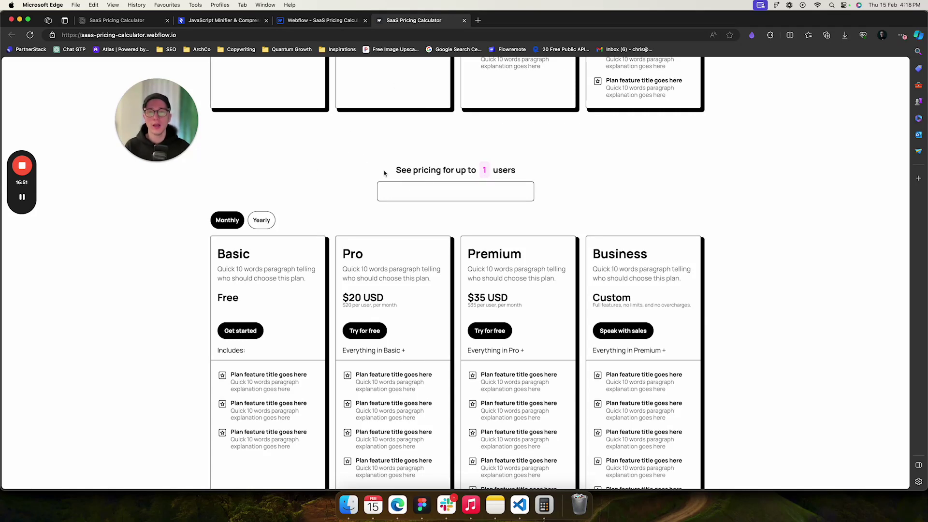
{"action": "key", "text": "super+r"}
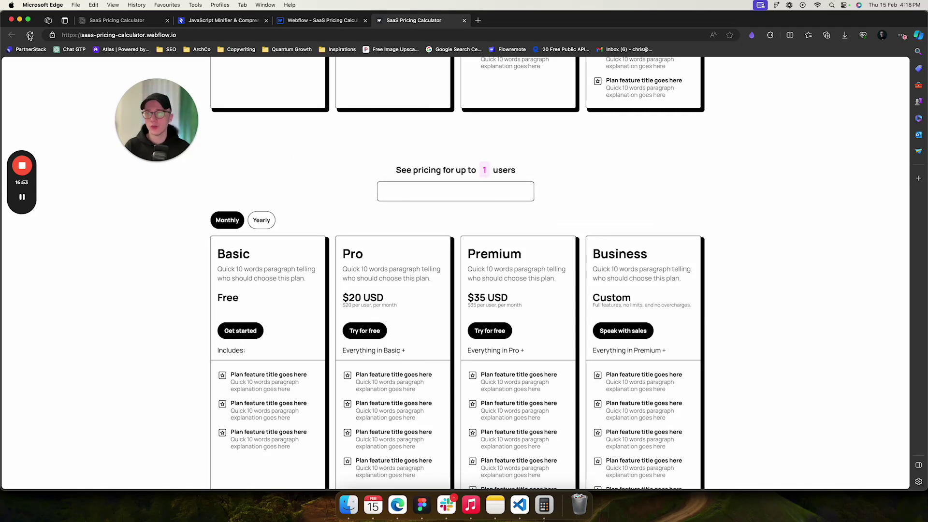
{"action": "double_click", "coordinate": [380, 191]}
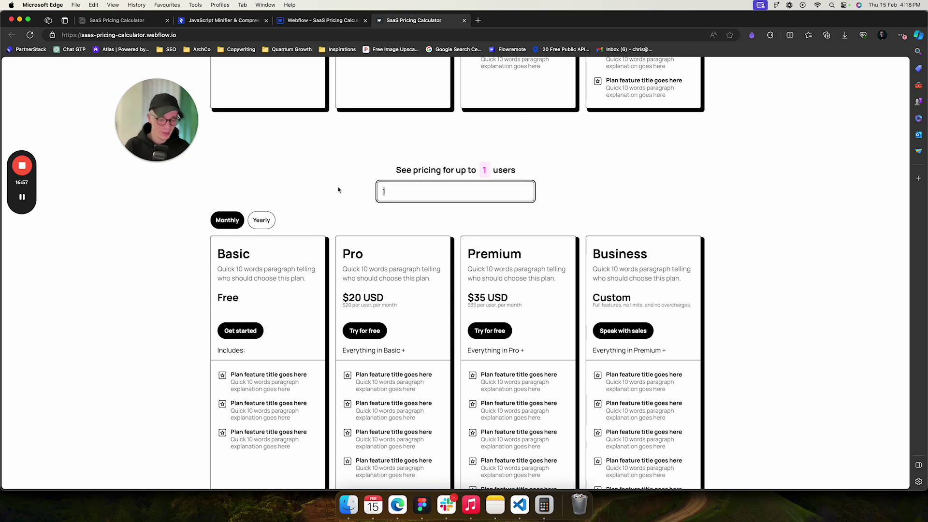
{"action": "type", "text": "20"}
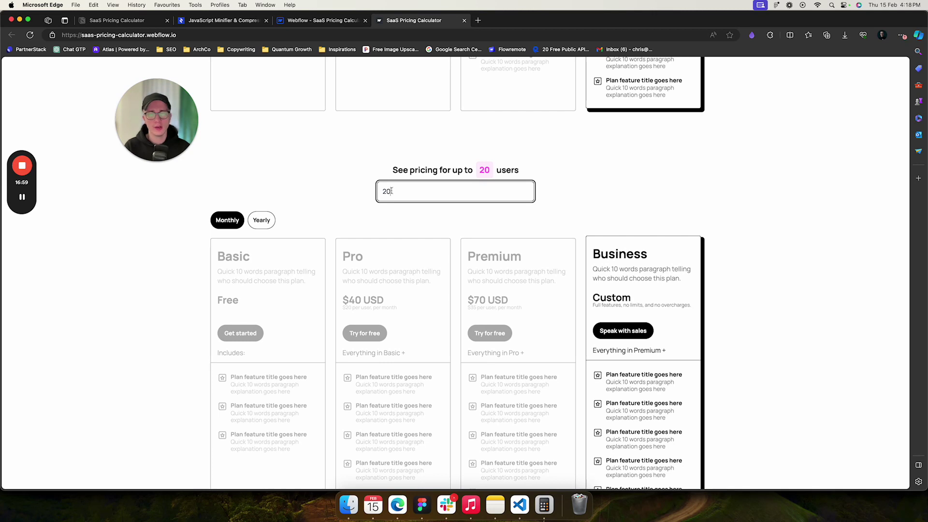
{"action": "left_click_drag", "start_coordinate": [400, 192], "coordinate": [358, 189]}
{"action": "key", "text": "BackSpace"}
{"action": "left_click", "coordinate": [358, 189]}
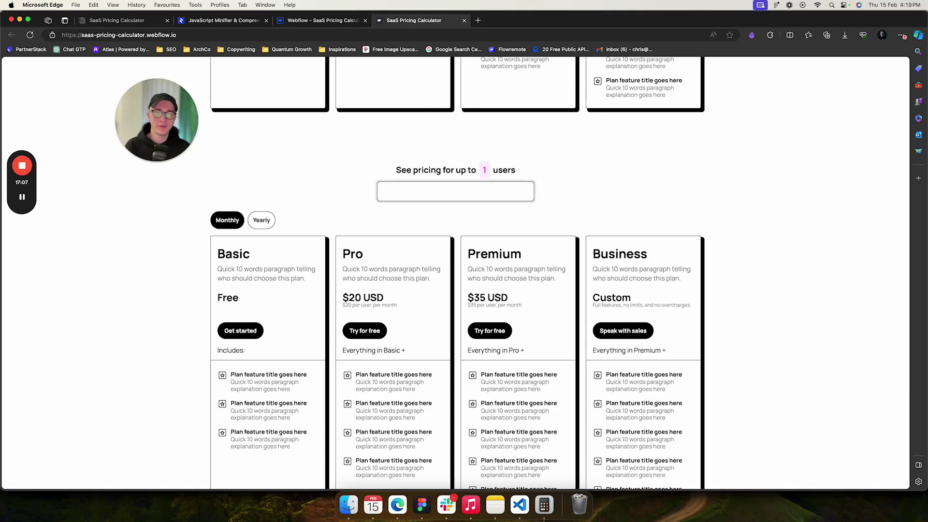
{"action": "left_click", "coordinate": [383, 192]}
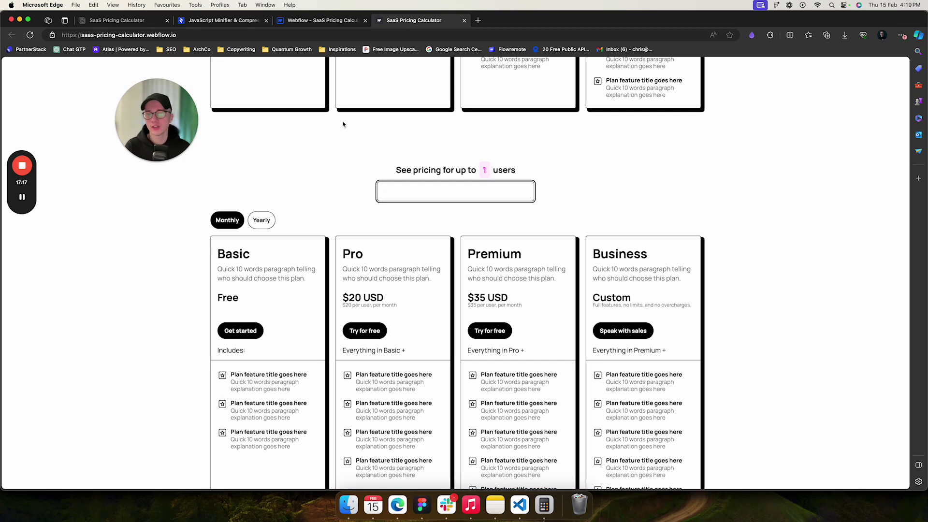
{"action": "type", "text": "123"}
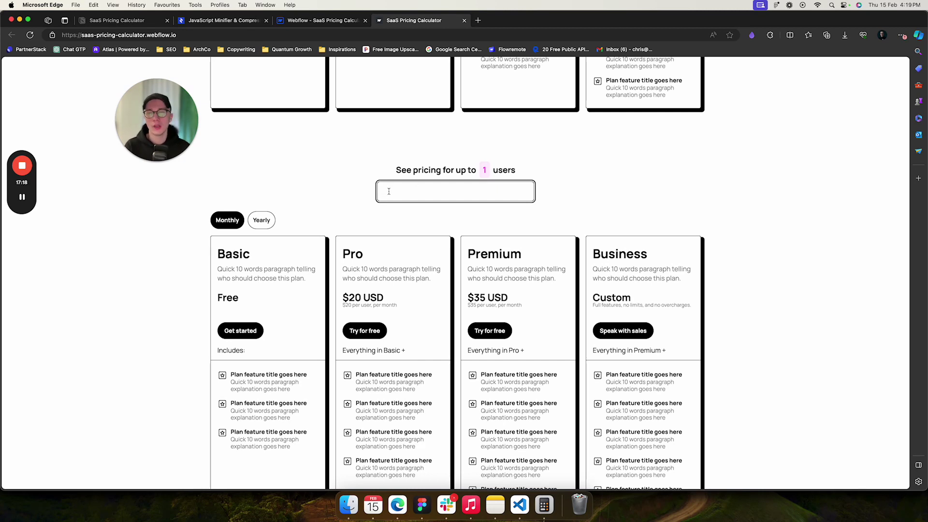
{"action": "type", "text": "12341234"}
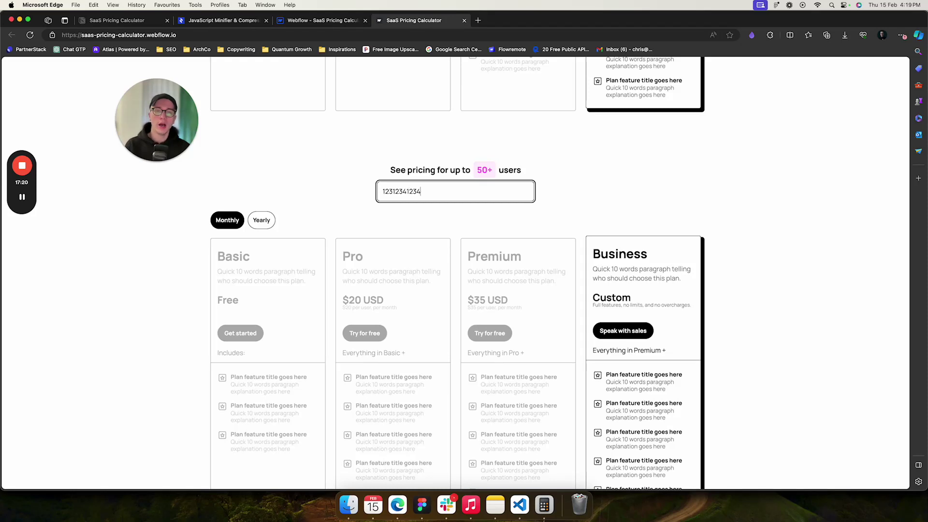
{"action": "key", "text": "super+a"}
{"action": "key", "text": "BackSpace"}
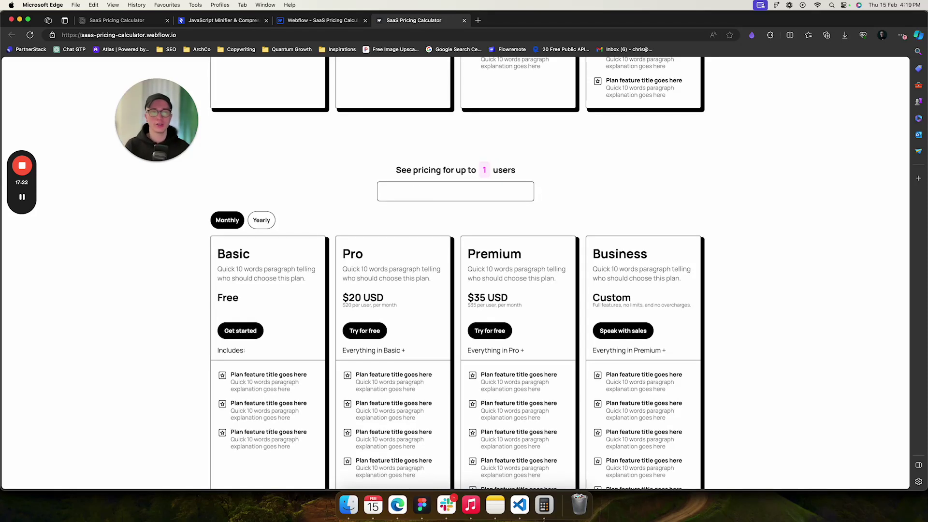
{"action": "left_click", "coordinate": [456, 191]}
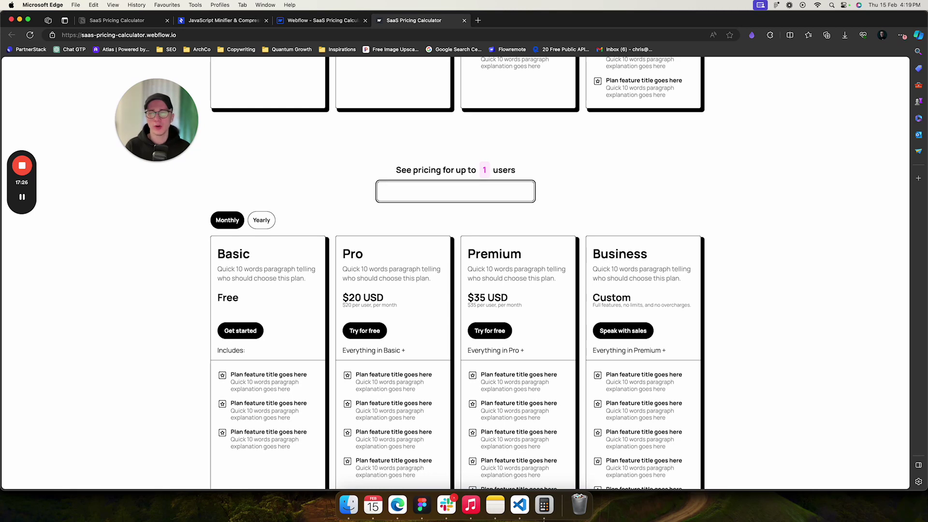
Step: Reload the published page and set the slider calculator to 4 users to examine the monthly plan prices
{"action": "scroll", "coordinate": [455, 271], "scroll_direction": "up", "scroll_amount": 4}
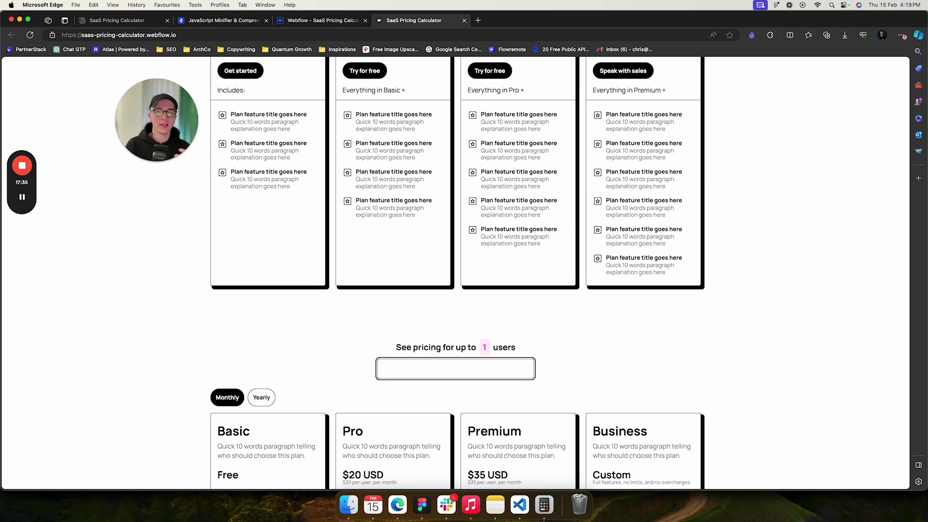
{"action": "scroll", "coordinate": [455, 271], "scroll_direction": "up", "scroll_amount": 3}
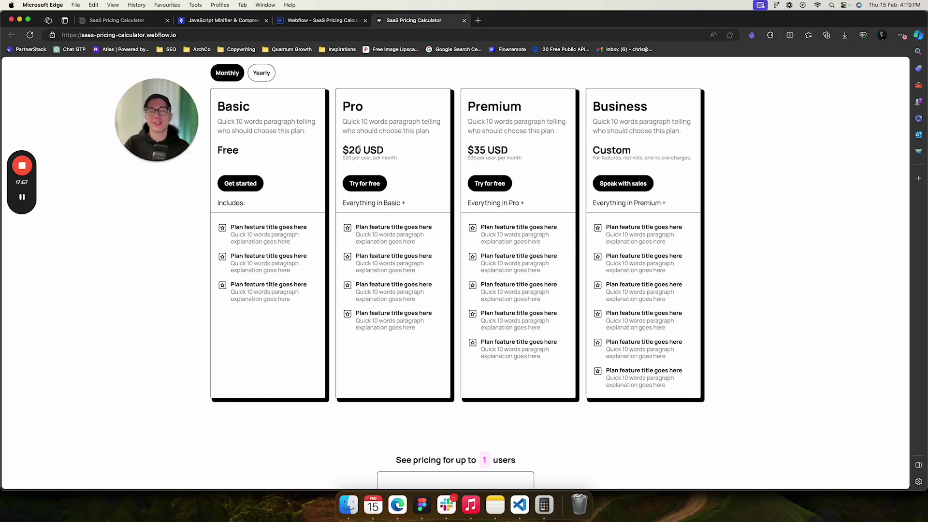
{"action": "key", "text": "super+r"}
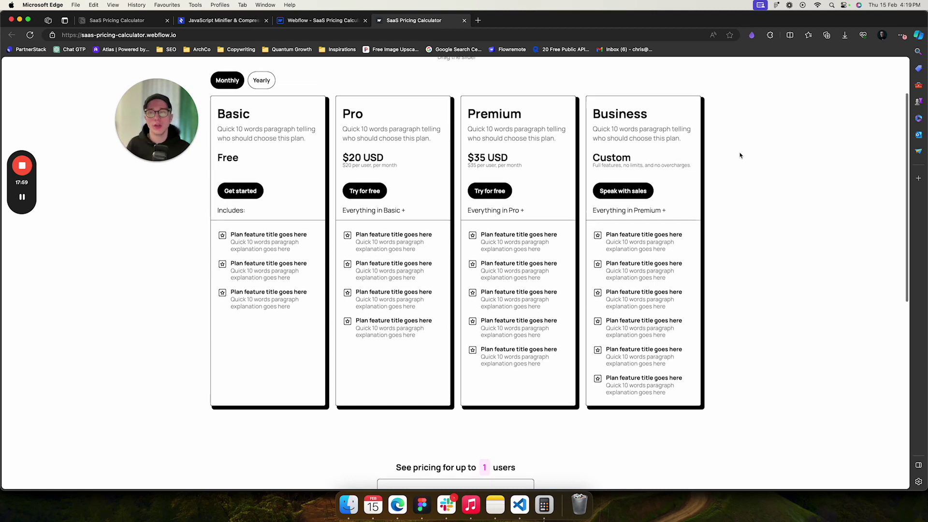
{"action": "left_click_drag", "start_coordinate": [387, 109], "coordinate": [389, 107]}
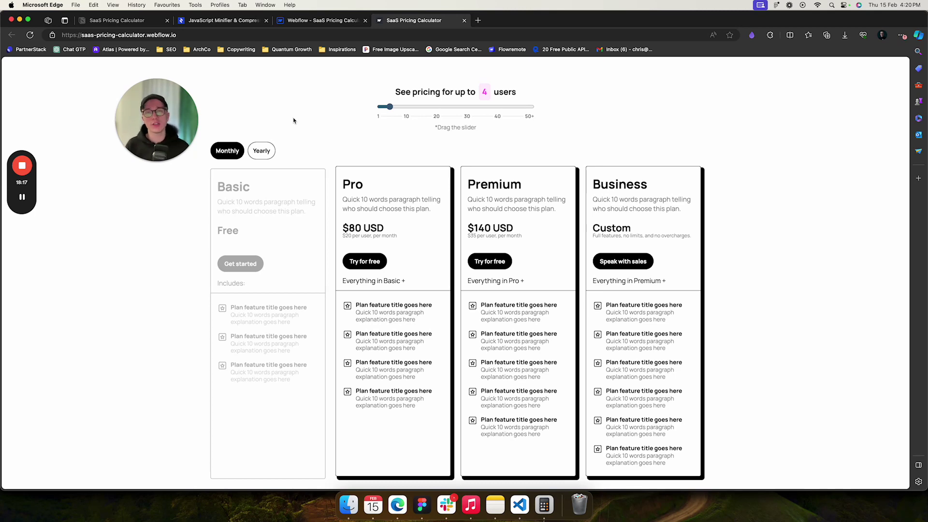
Step: Open the SaaS Pricing Calculator documentation in Notion, and review its custom attributes table and script
{"action": "left_click", "coordinate": [131, 25]}
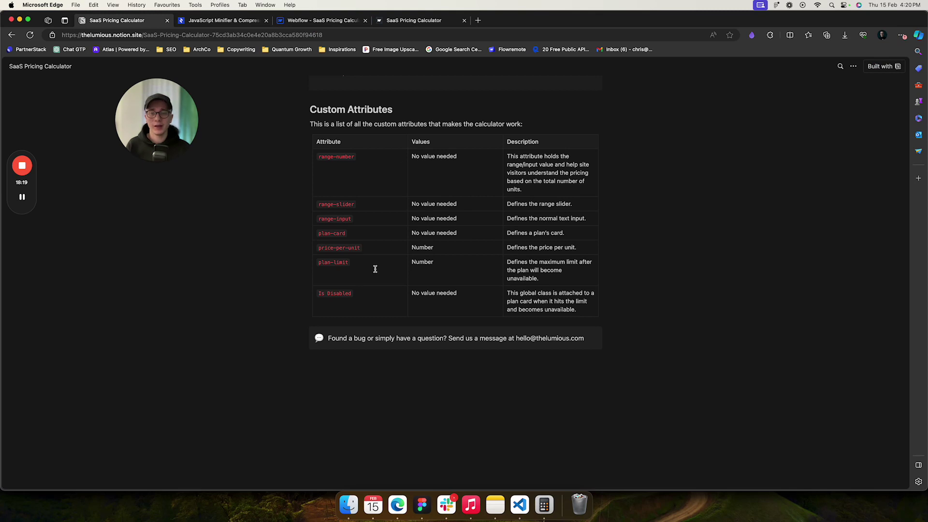
{"action": "scroll", "coordinate": [282, 271], "scroll_direction": "up", "scroll_amount": 3}
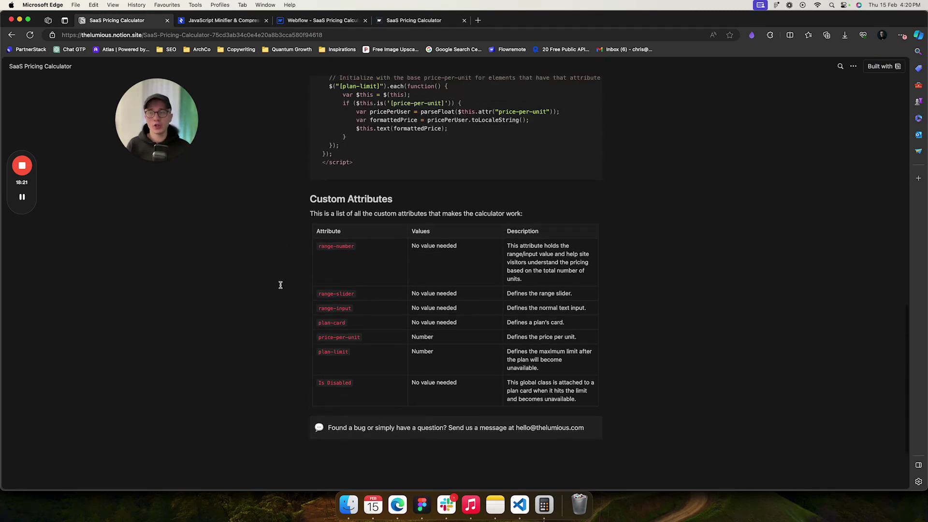